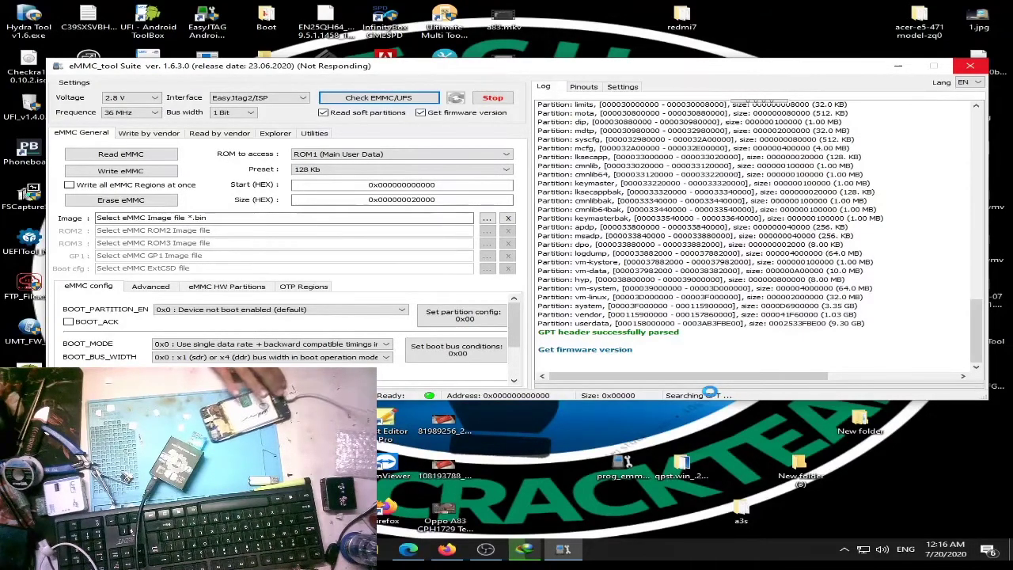
pyautogui.click(485, 549)
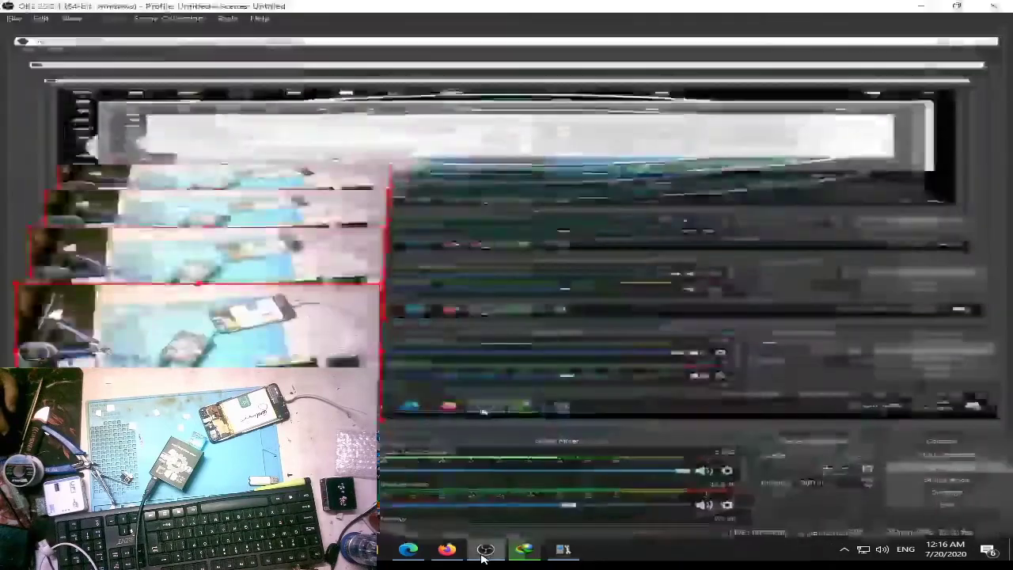
pyautogui.click(485, 553)
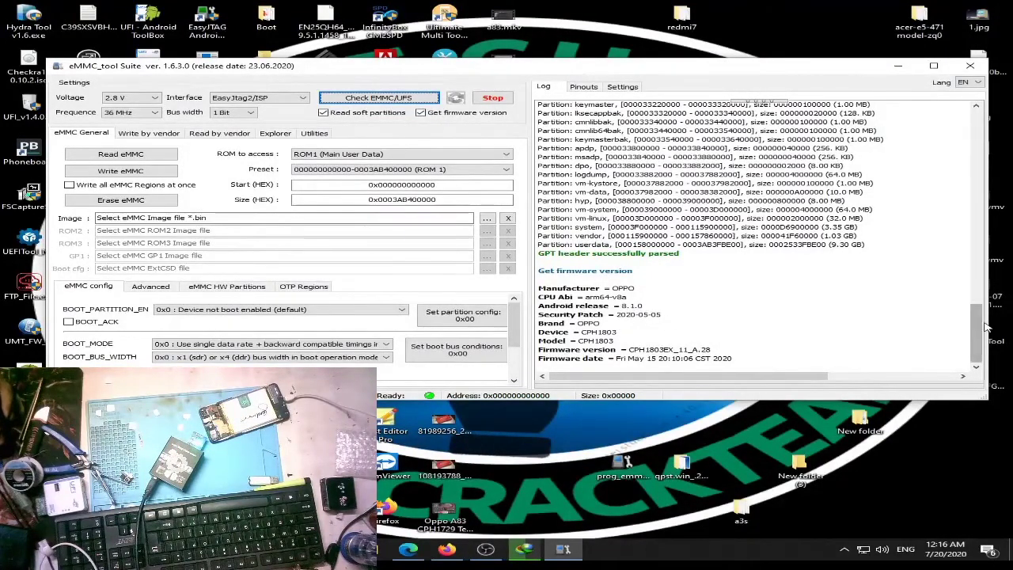
# - Examine the eMMC health report in the log, checking the MLC and SLC life time estimations and the Pre EOL information
pyautogui.moveTo(975, 328); pyautogui.dragTo(974, 190)
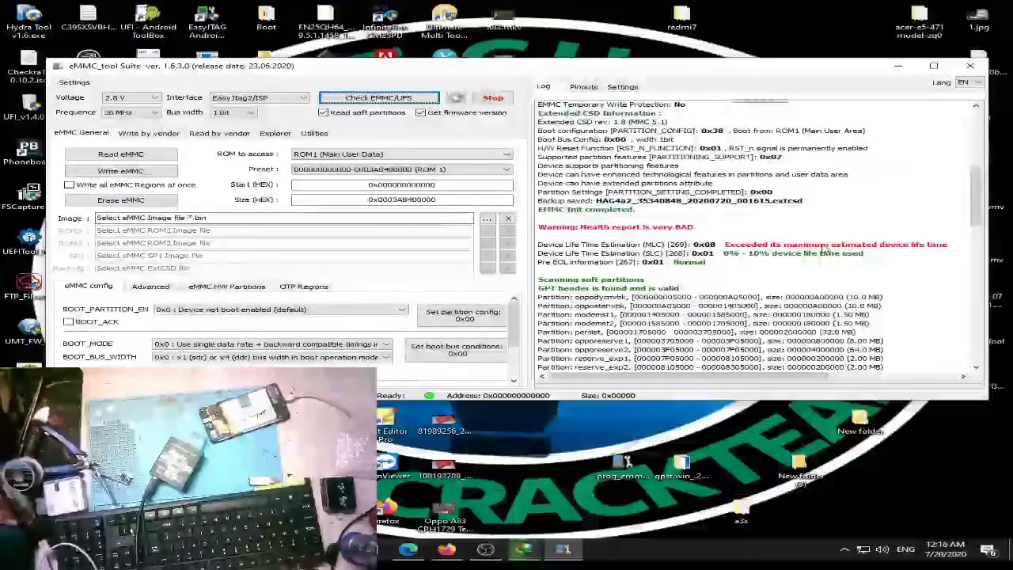
pyautogui.click(695, 263)
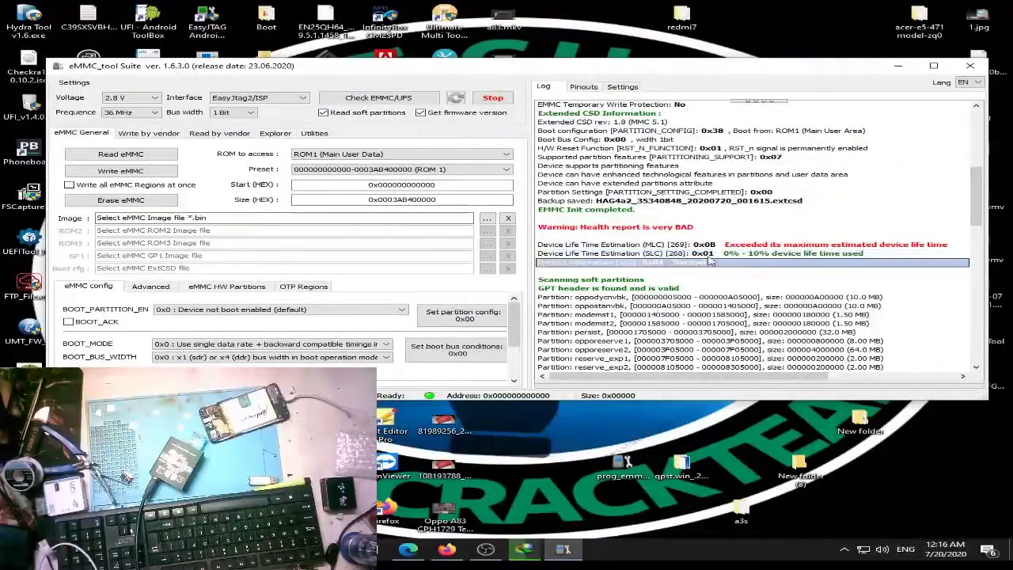
pyautogui.click(796, 246)
pyautogui.click(776, 255)
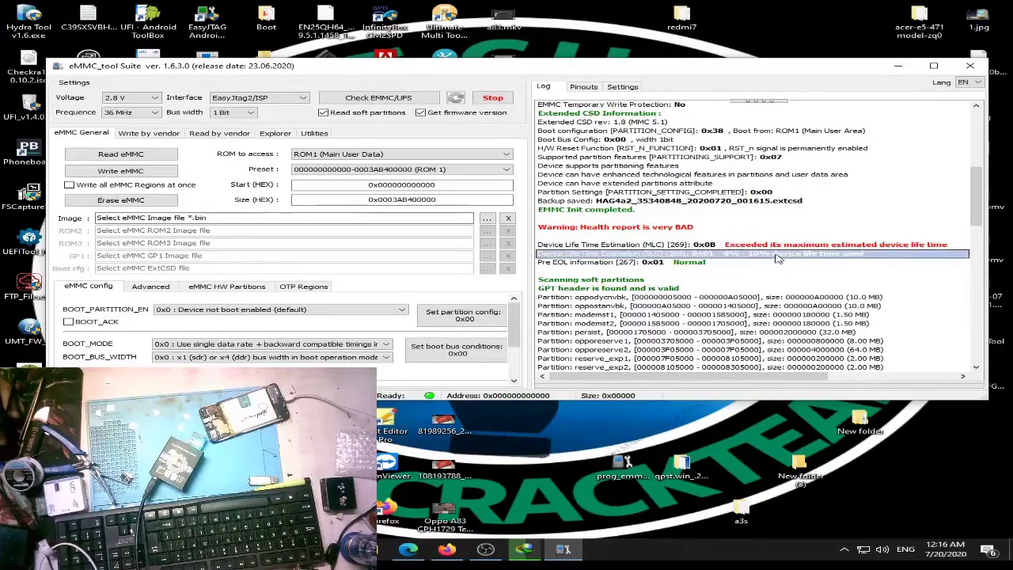
pyautogui.click(783, 246)
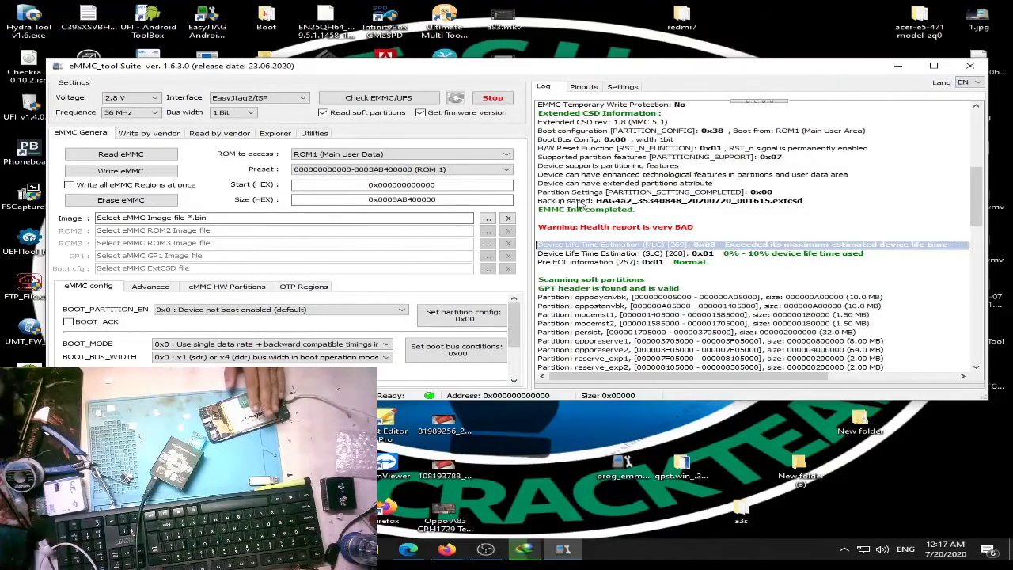
# - Set the read target to ROM1 (Main User Data) with the 128 Mb size preset
pyautogui.click(439, 155)
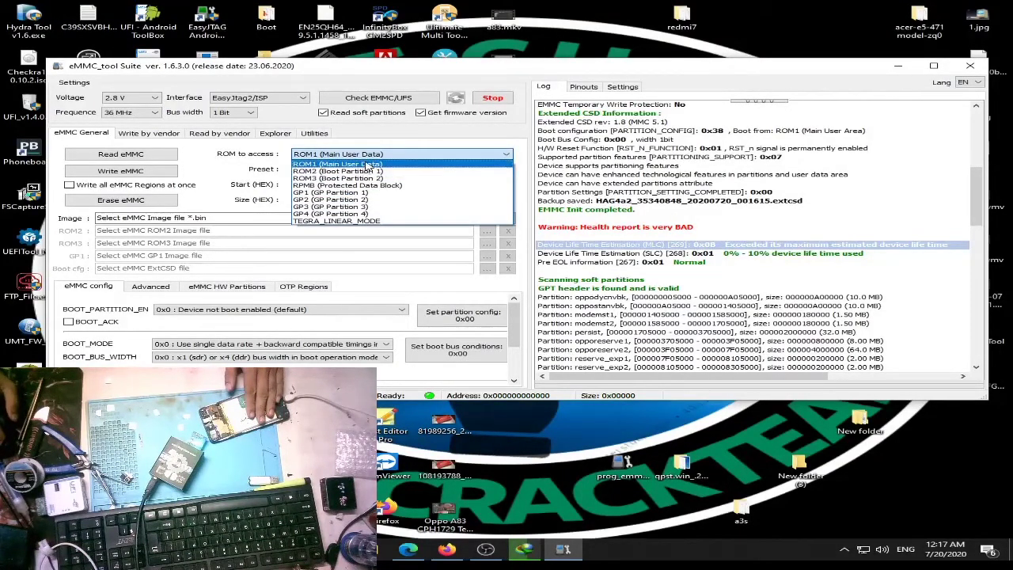
pyautogui.click(369, 164)
pyautogui.click(475, 170)
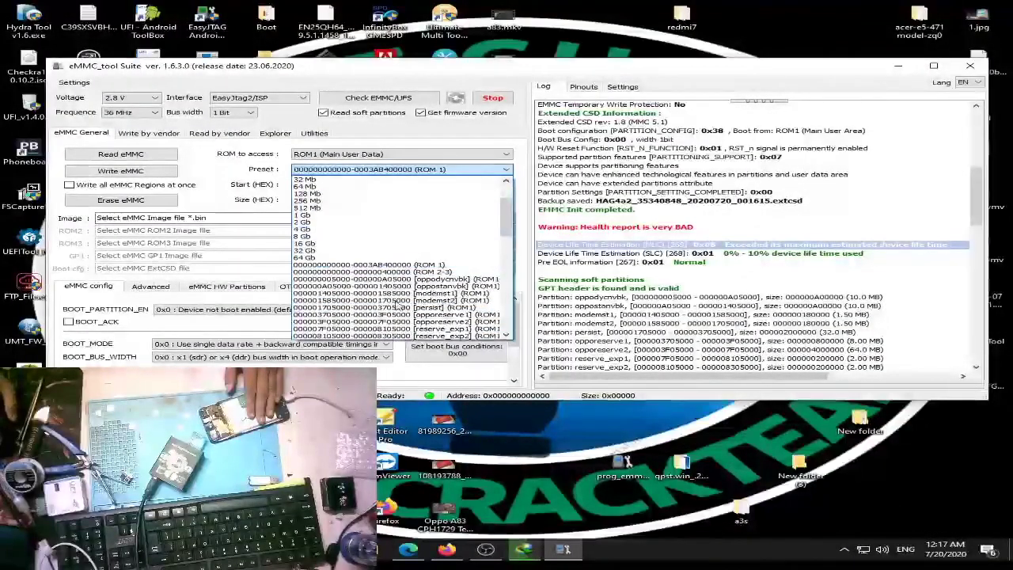
pyautogui.scroll(3, 415, 307)
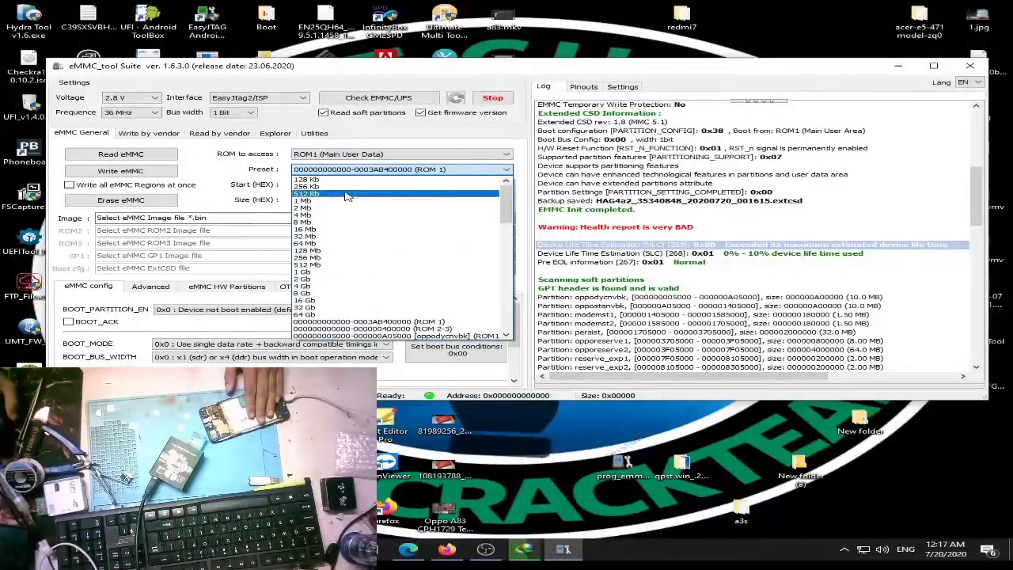
pyautogui.click(330, 255)
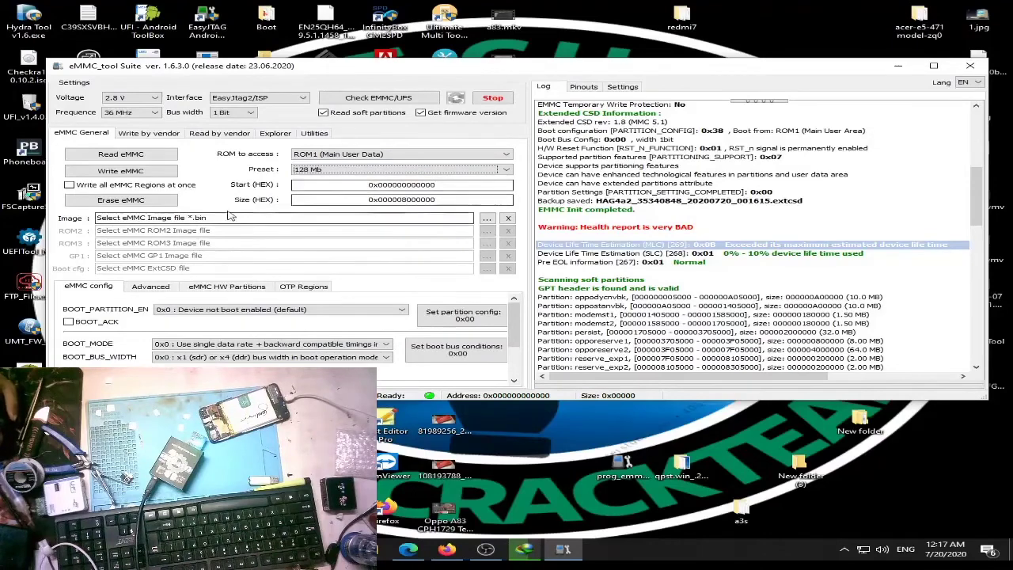
# - Read the ROM1 data from the eMMC and save the dump in the "a3s 1803 dump" folder on the Desktop
pyautogui.click(154, 156)
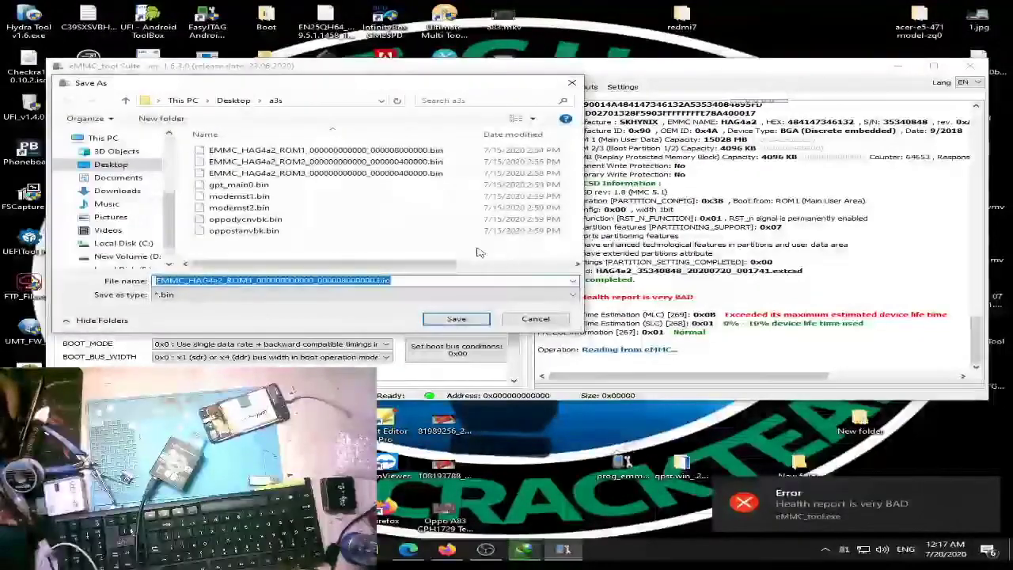
pyautogui.click(111, 165)
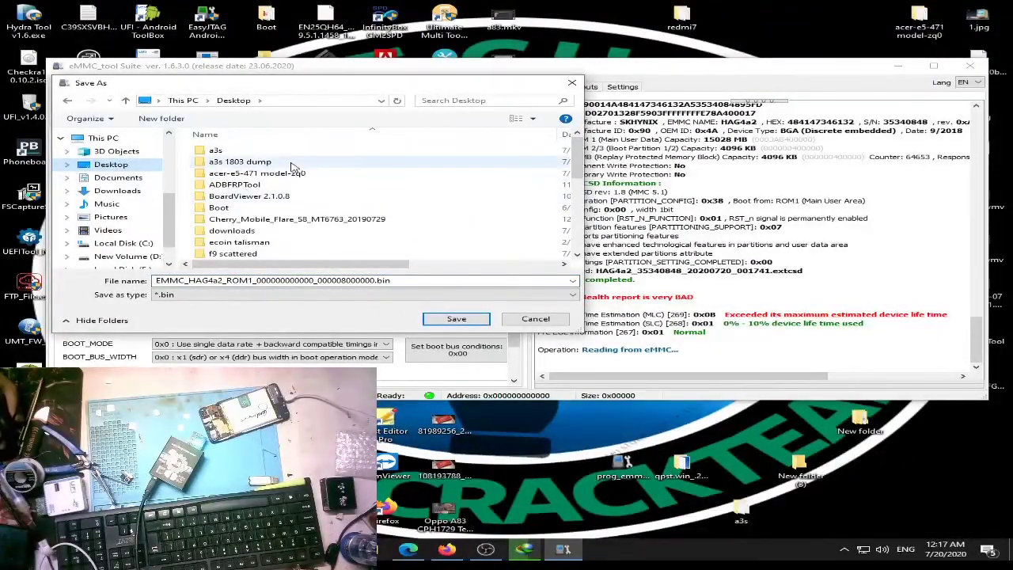
pyautogui.scroll(-4, 313, 198)
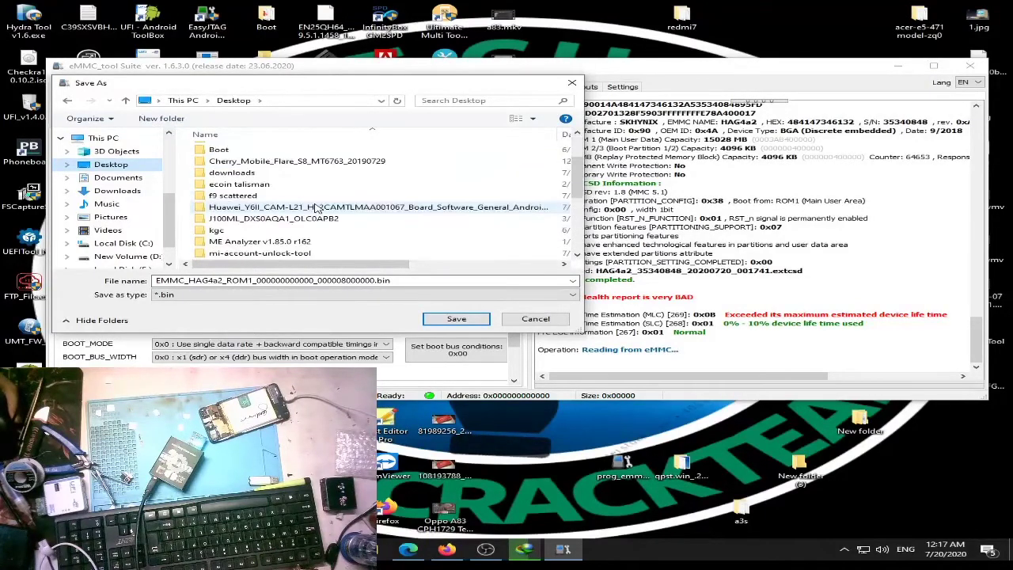
pyautogui.scroll(1, 317, 208)
pyautogui.scroll(3, 314, 208)
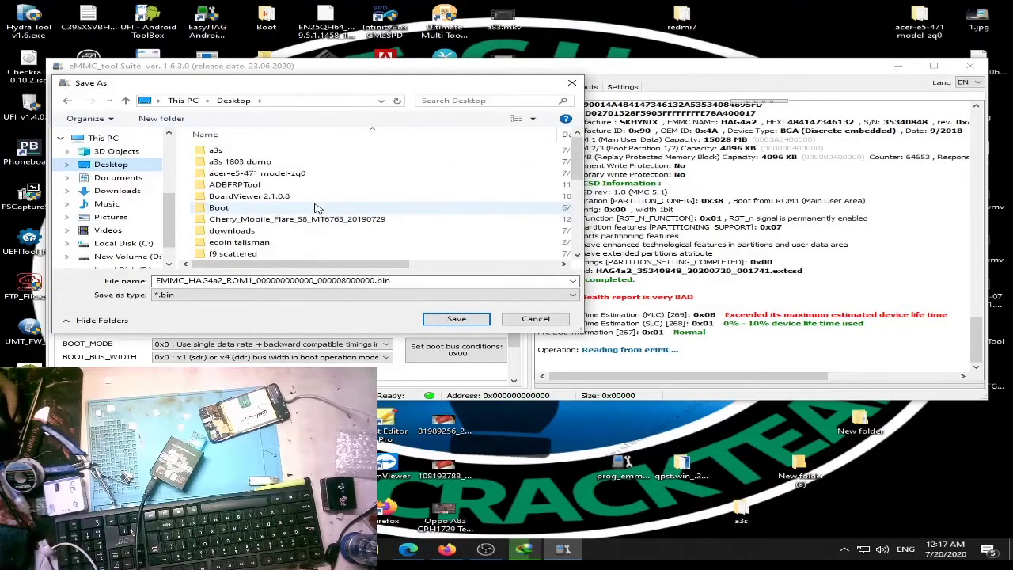
pyautogui.doubleClick(308, 161)
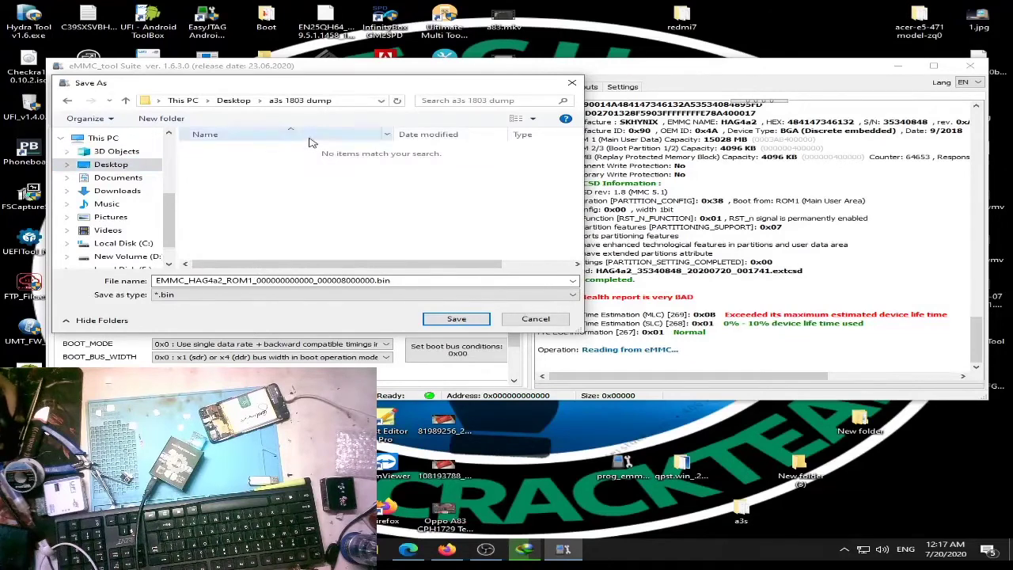
pyautogui.click(458, 318)
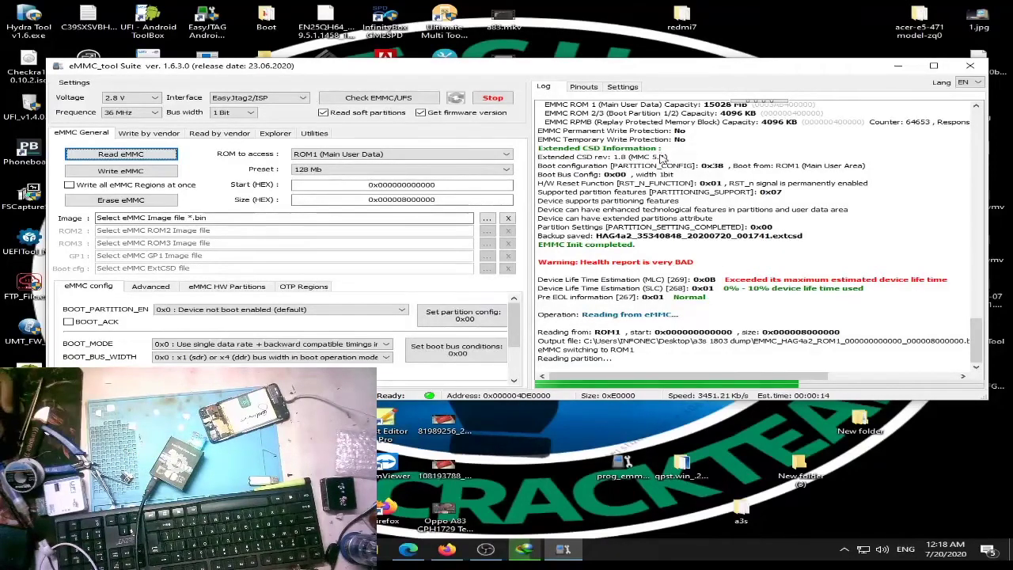
pyautogui.click(779, 281)
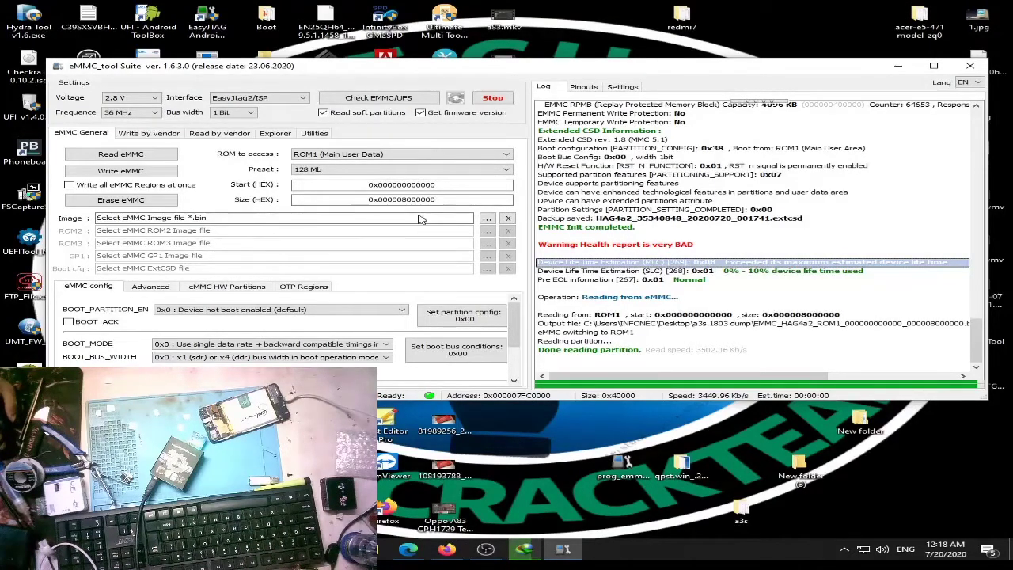
pyautogui.rightClick(753, 469)
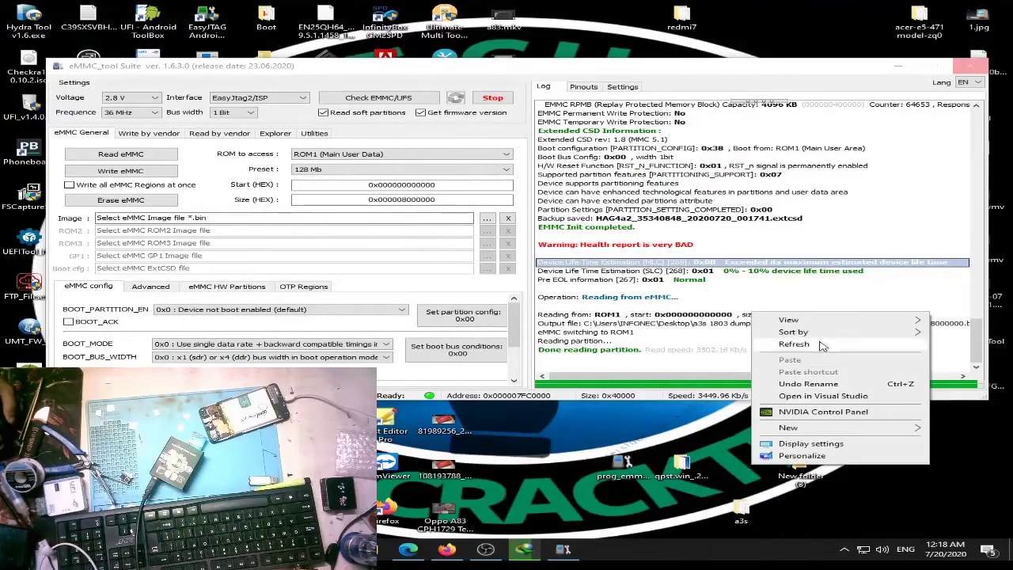
pyautogui.click(818, 346)
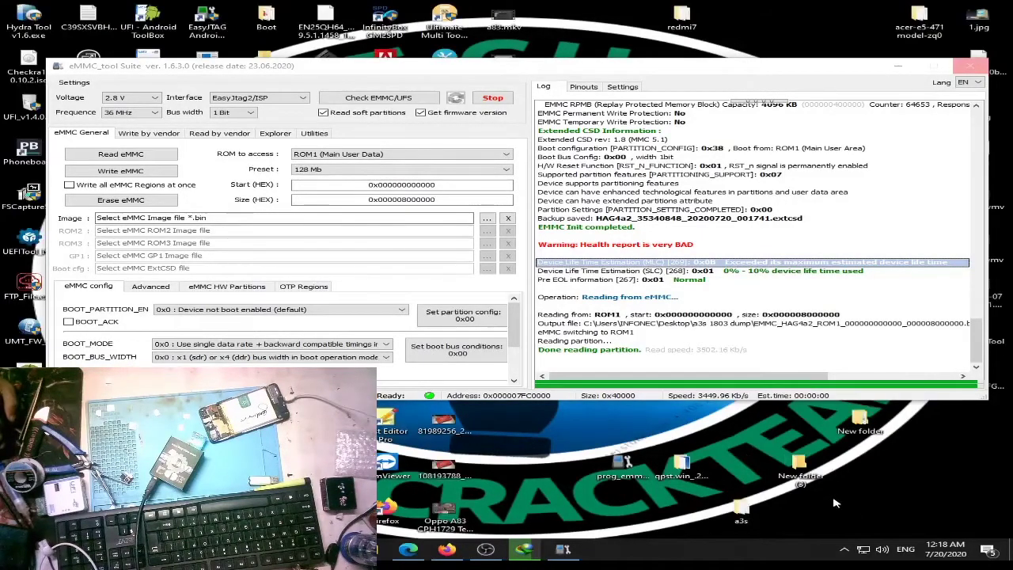
pyautogui.rightClick(881, 504)
pyautogui.click(858, 379)
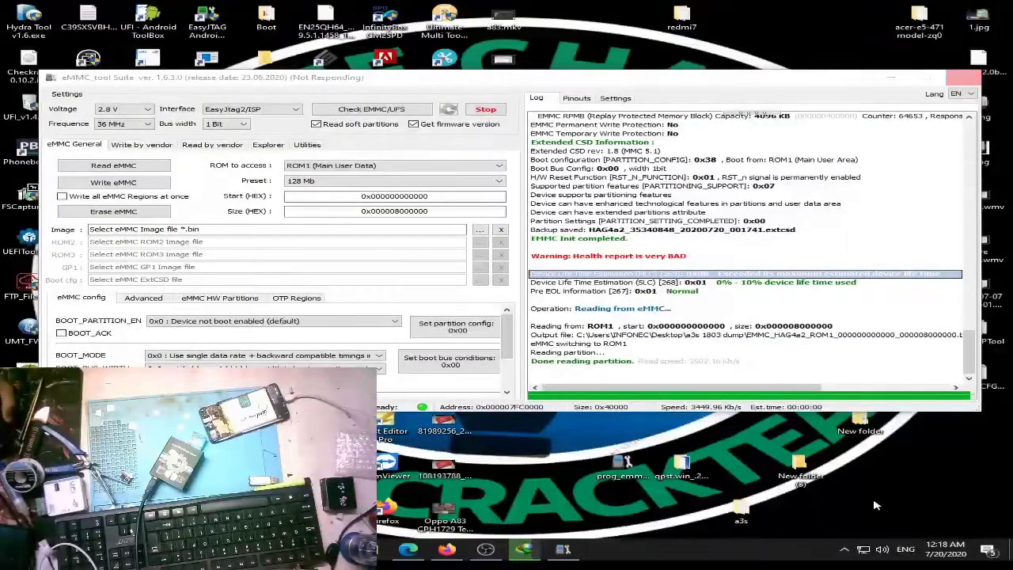
pyautogui.rightClick(878, 511)
pyautogui.click(886, 378)
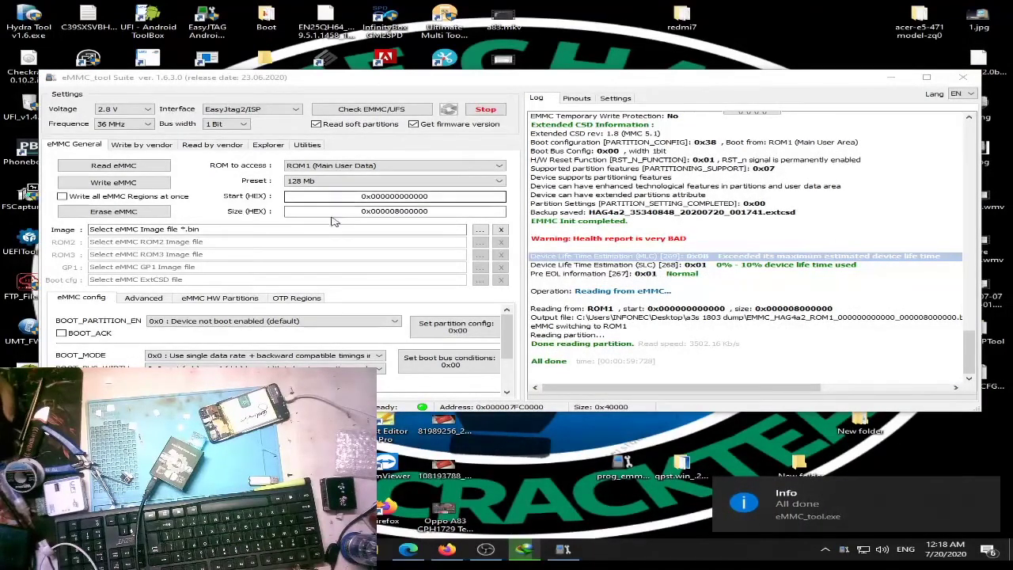
# - Read ROM2 (Boot Partition 1) with the 4 Mb preset and save its dump in the "a3s 1803 dump" folder
pyautogui.click(391, 166)
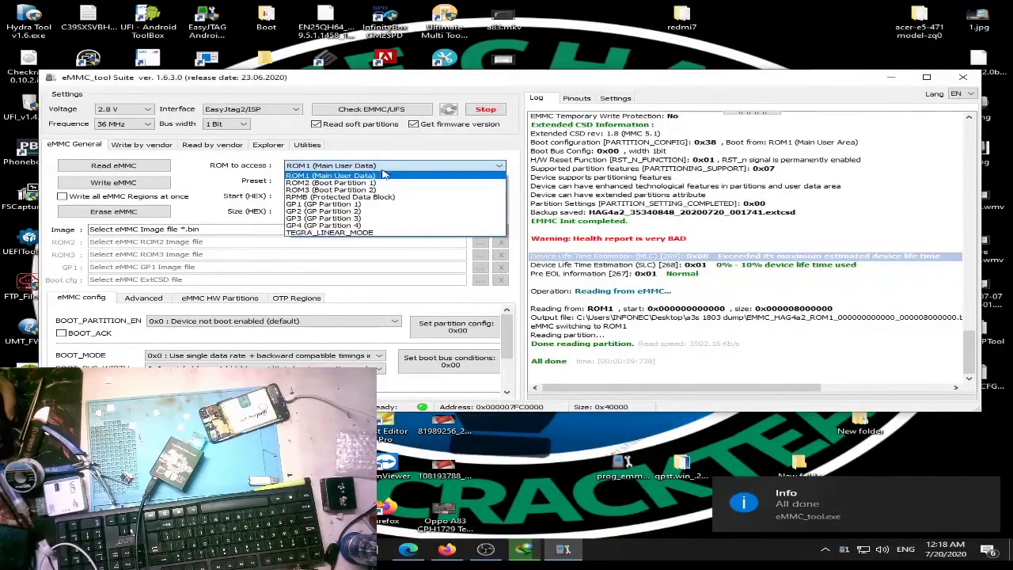
pyautogui.click(370, 183)
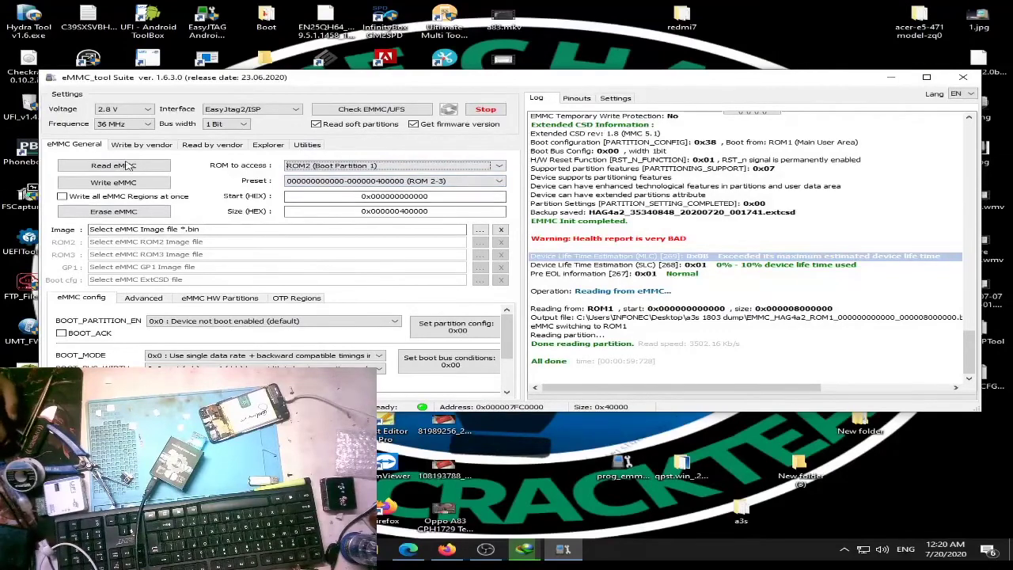
pyautogui.click(448, 180)
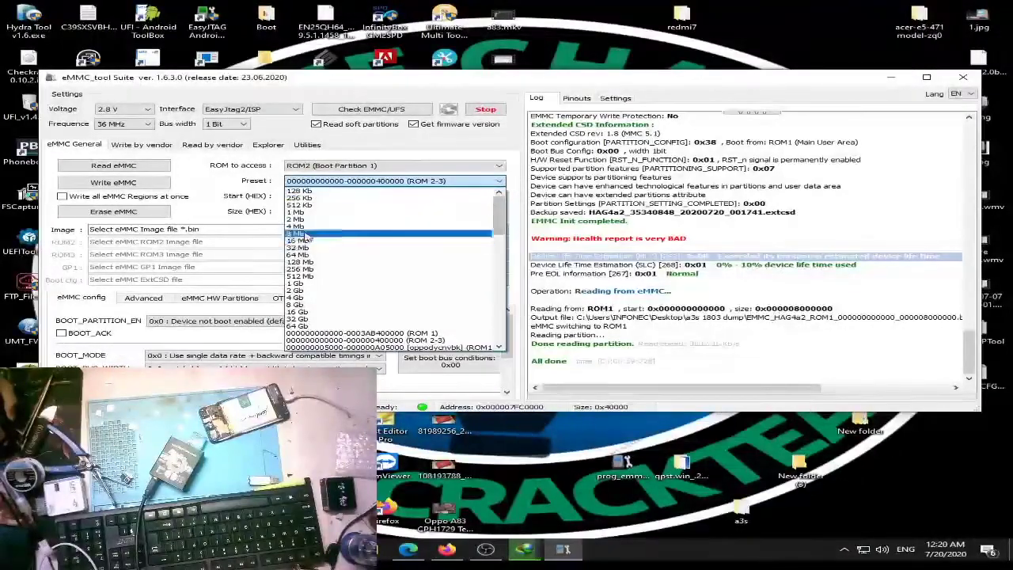
pyautogui.click(332, 225)
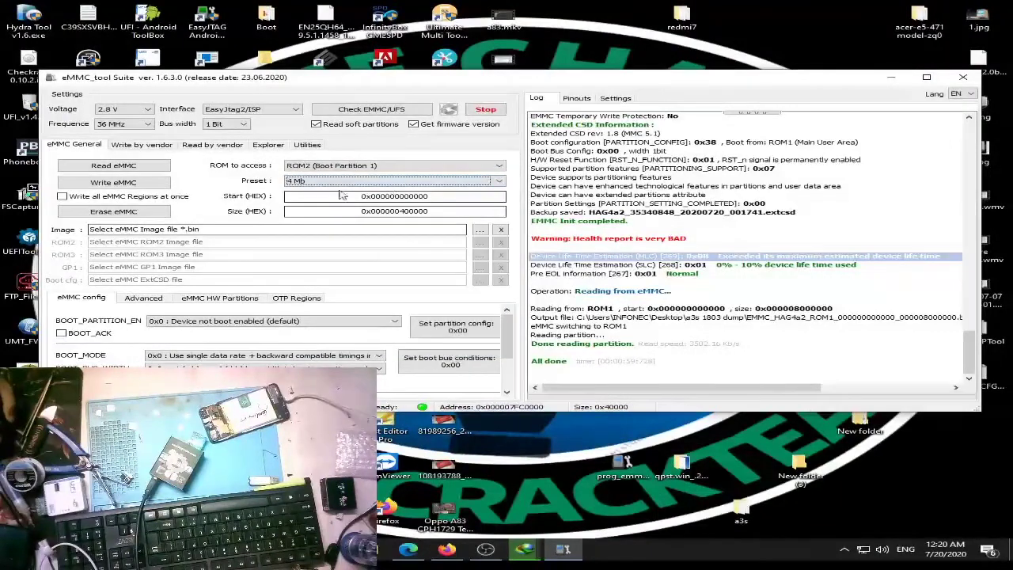
pyautogui.click(133, 168)
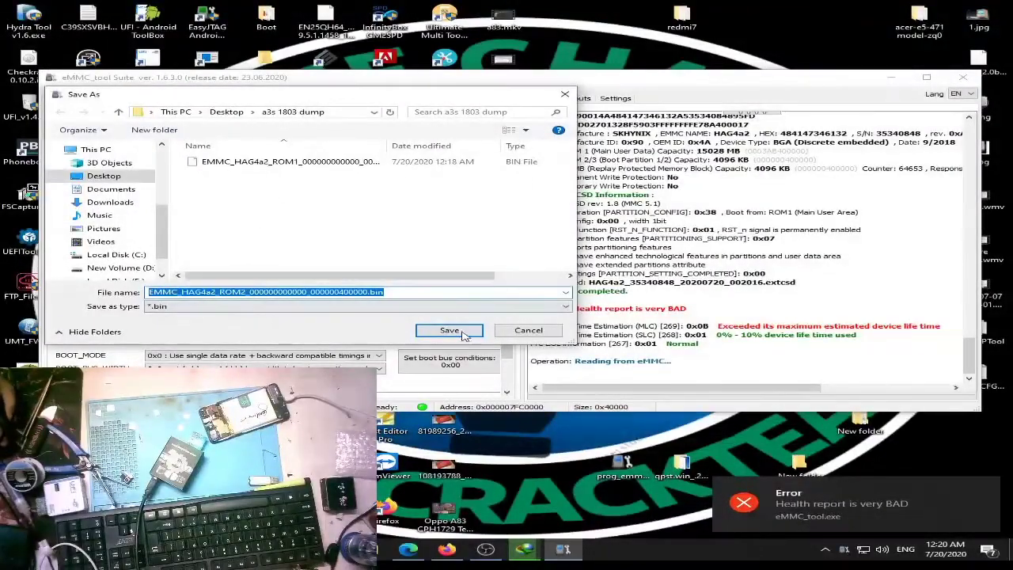
pyautogui.click(462, 332)
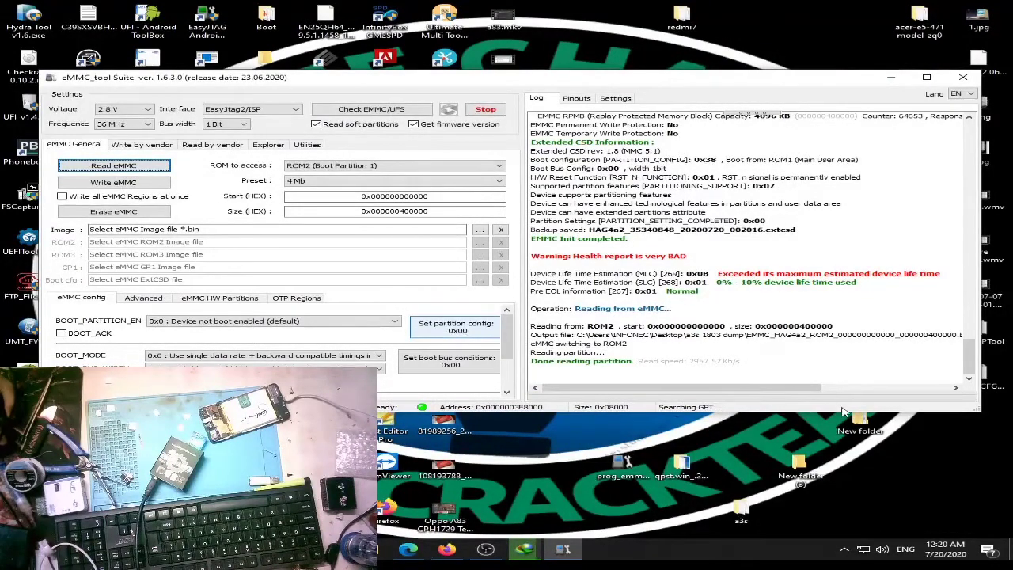
# - Read ROM3 (Boot Partition 2) with the 4 Mb preset and save its dump in the "a3s 1803 dump" folder
pyautogui.click(368, 167)
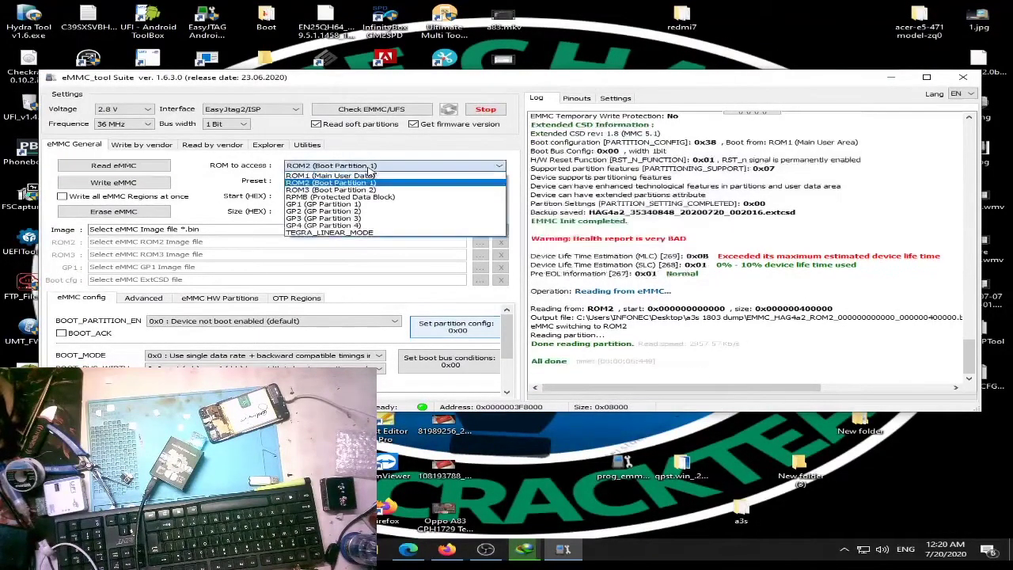
pyautogui.click(363, 192)
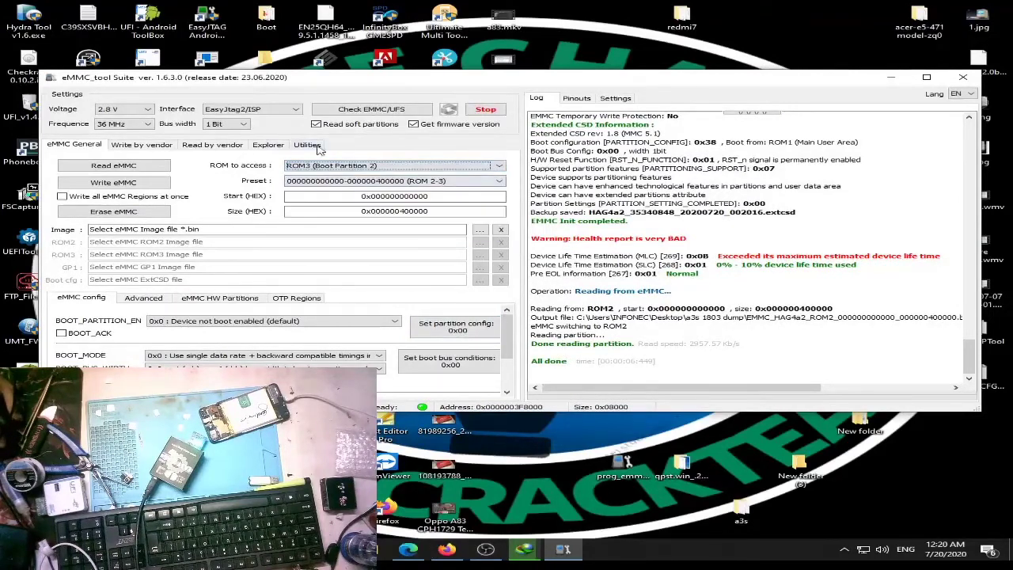
pyautogui.click(383, 180)
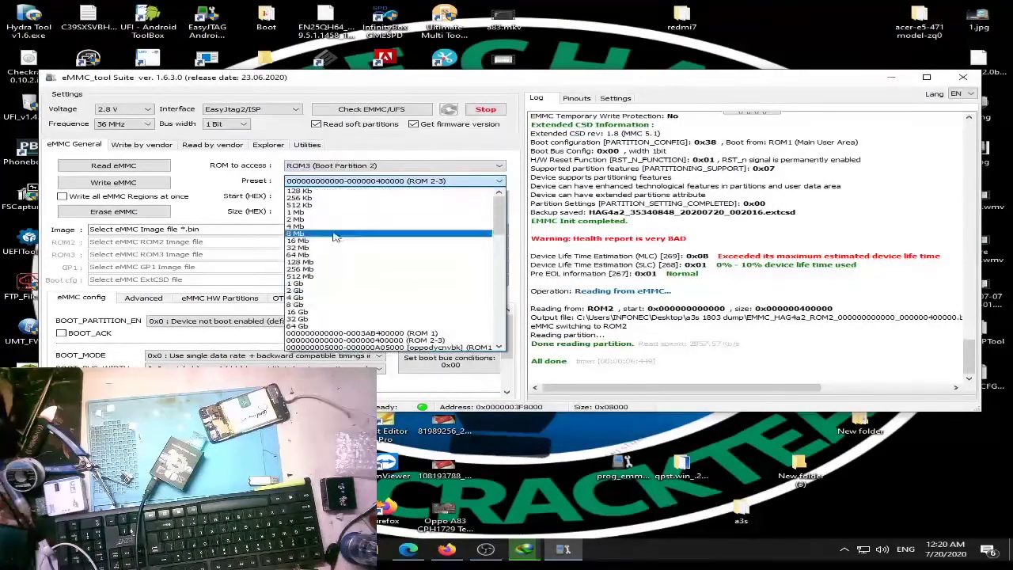
pyautogui.click(308, 229)
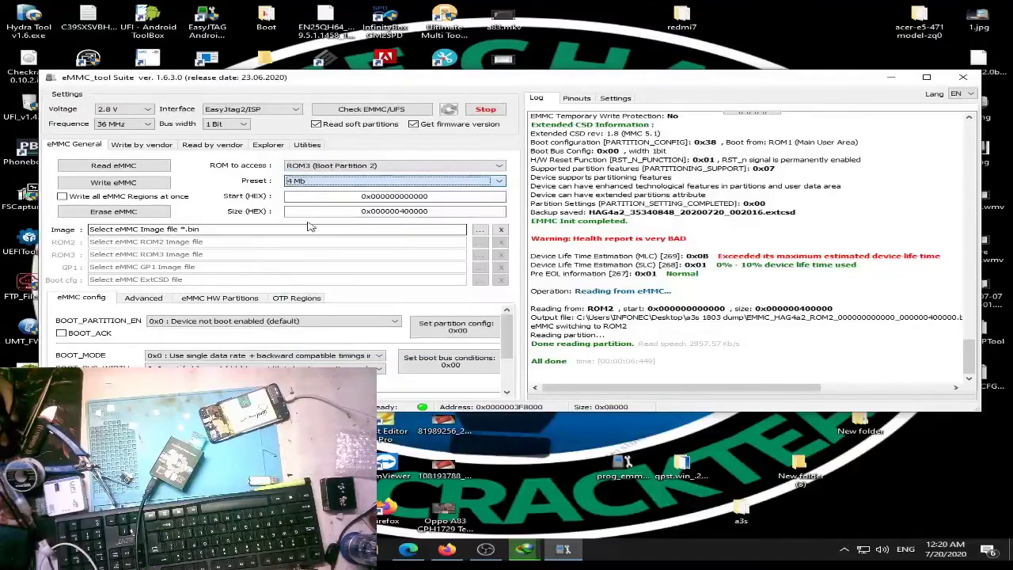
pyautogui.click(140, 168)
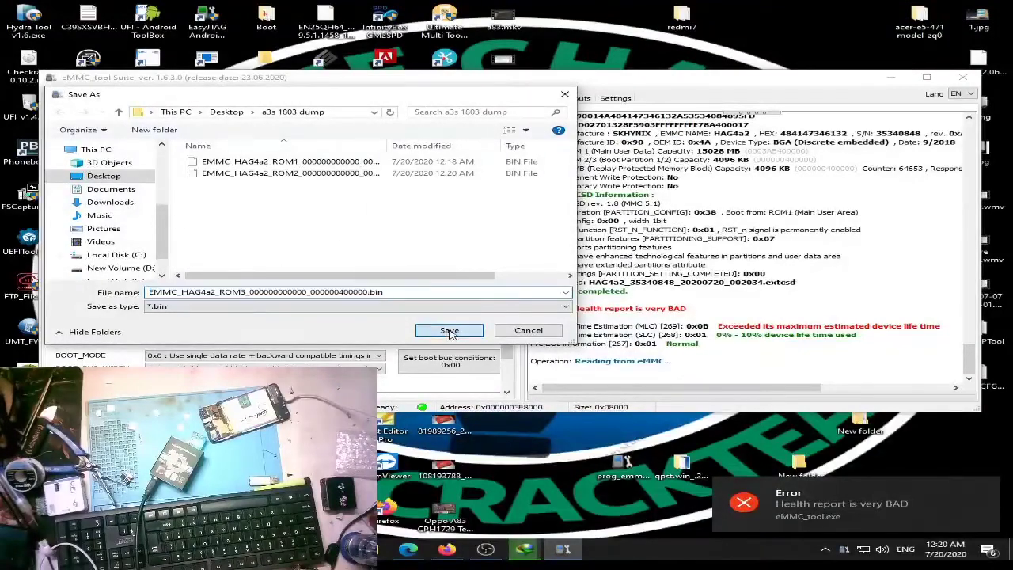
pyautogui.click(446, 332)
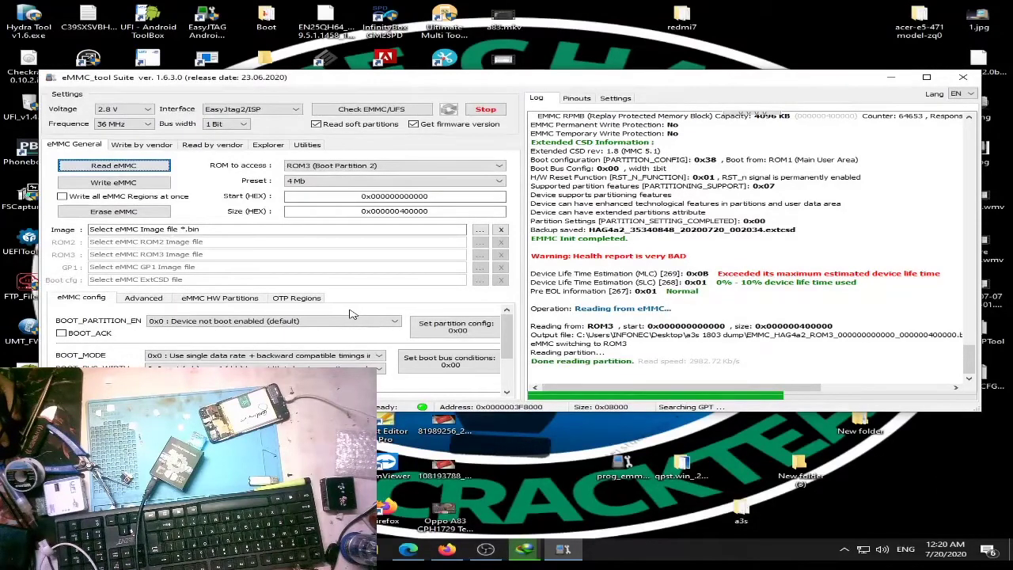
# - Switch to File Explorer, open the "a3s 1803 dump" folder from the desktop and check the saved dump files by selecting them all
pyautogui.click(891, 77)
pyautogui.moveTo(682, 336); pyautogui.dragTo(581, 286)
pyautogui.doubleClick(580, 287)
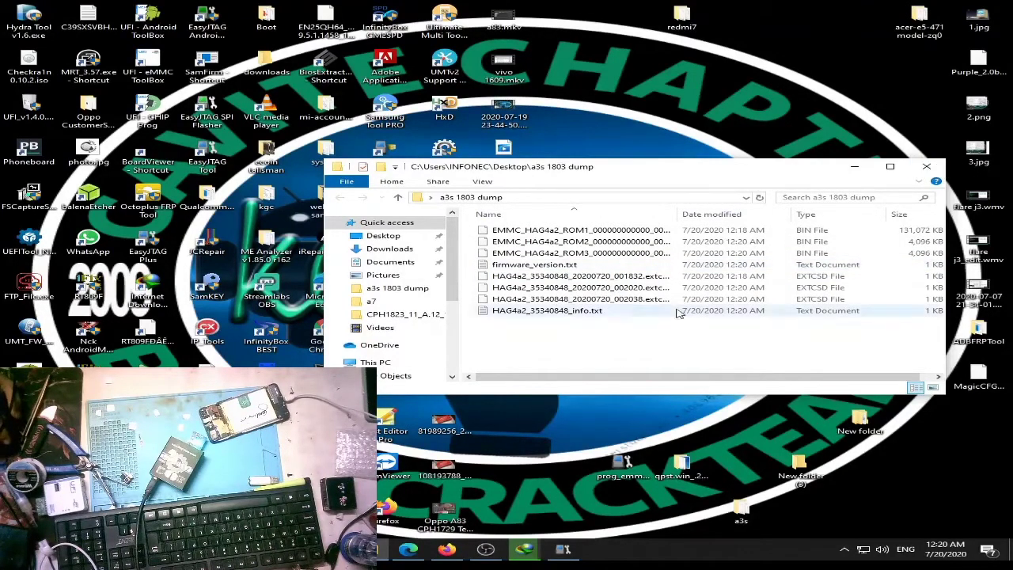
pyautogui.moveTo(565, 347); pyautogui.dragTo(529, 229)
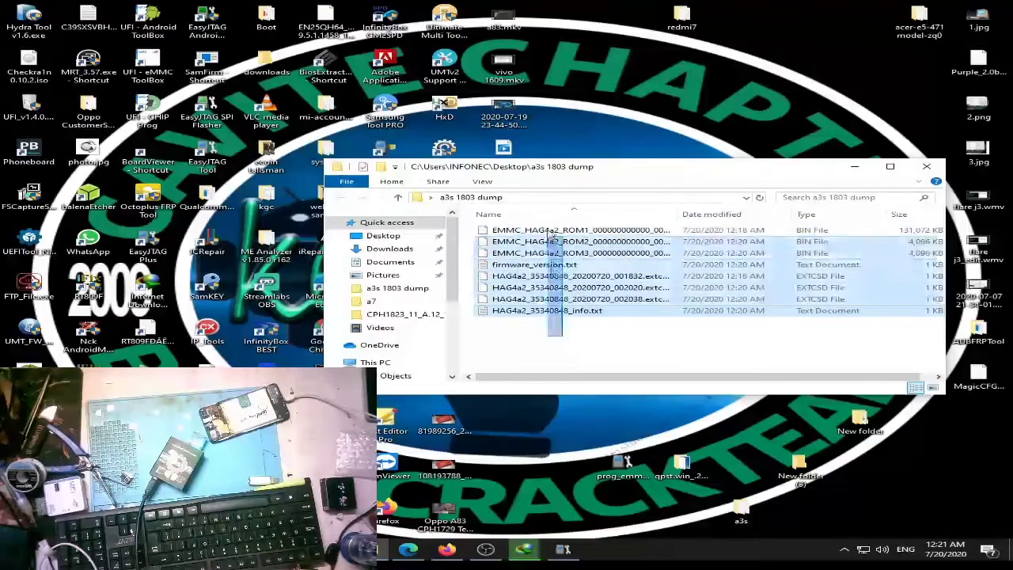
# - Switch to eMMC_tool Suite and find the partition table for reading with the Qualcomm/HiSilicon/Omap (GPT, MBR) vendor
pyautogui.click(563, 548)
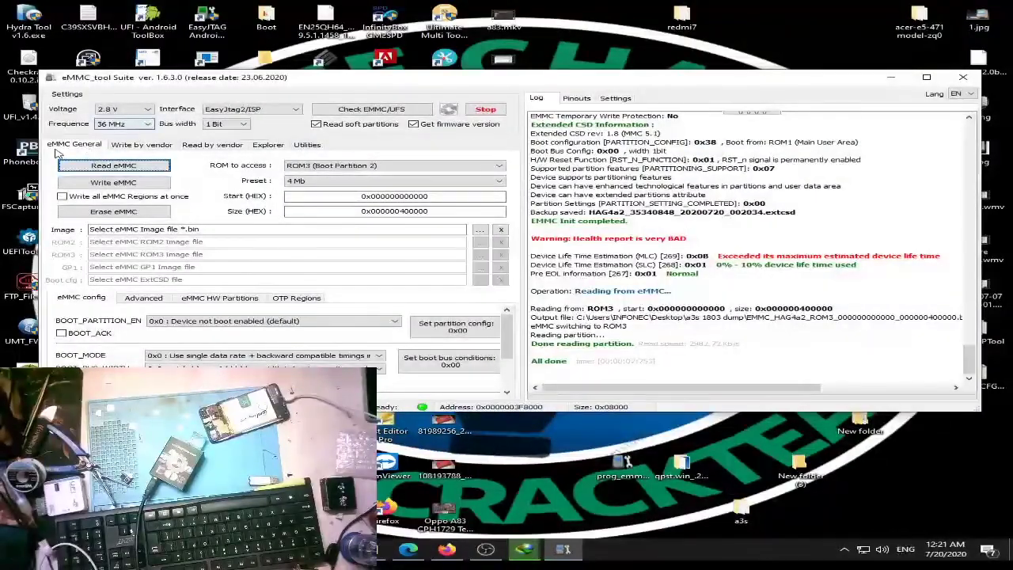
pyautogui.click(236, 145)
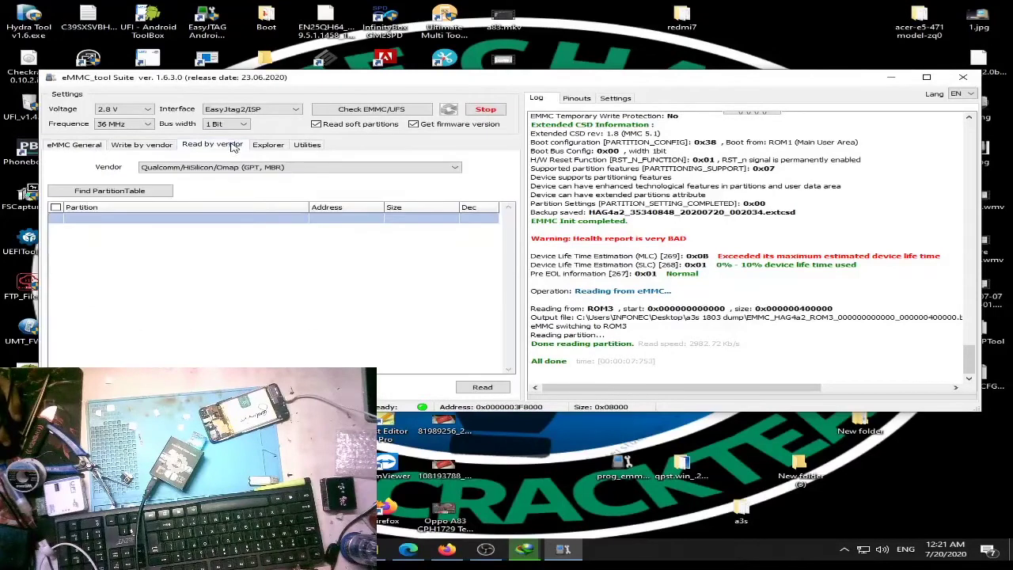
pyautogui.click(122, 197)
pyautogui.click(177, 198)
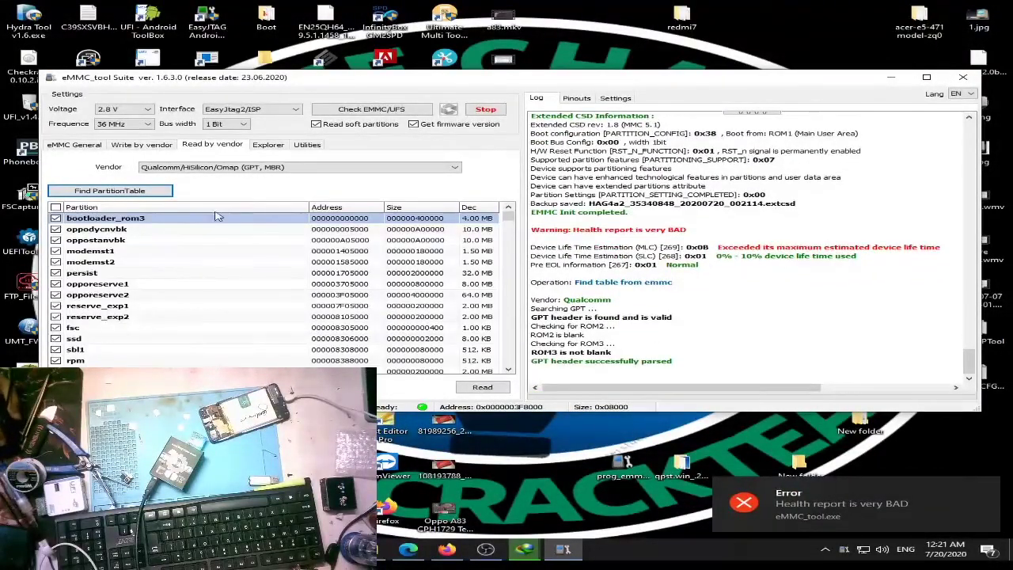
pyautogui.scroll(-15, 244, 212)
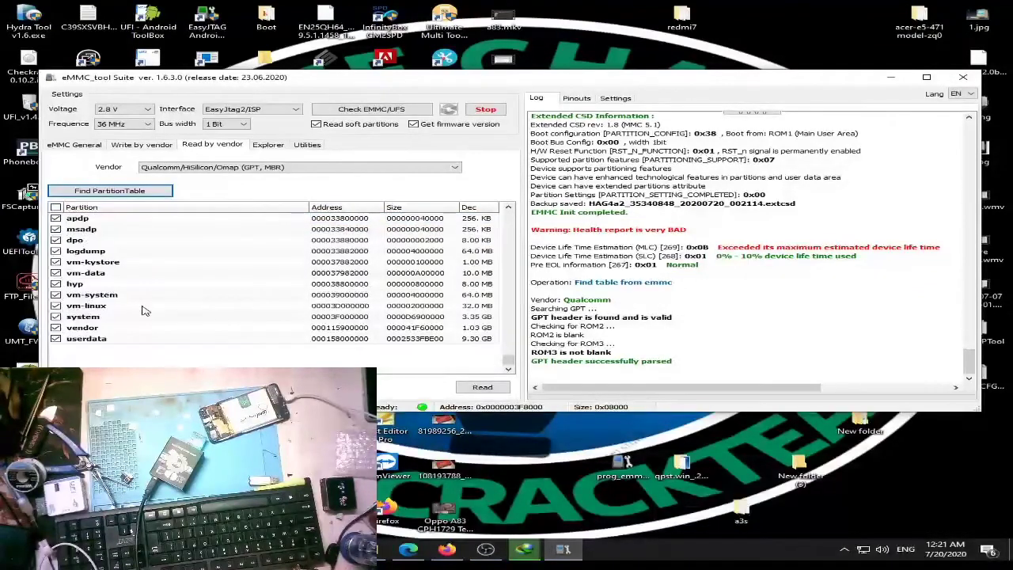
pyautogui.scroll(10, 158, 320)
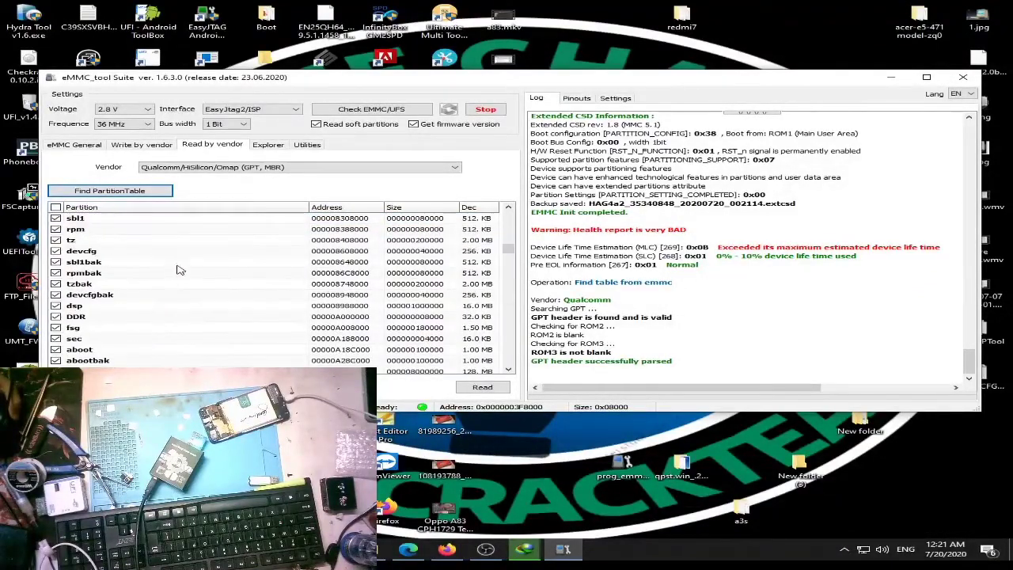
# - Examine the MLC and SLC device life time estimations of the eMMC in the log
pyautogui.moveTo(508, 252); pyautogui.dragTo(656, 244)
pyautogui.click(744, 250)
pyautogui.click(621, 258)
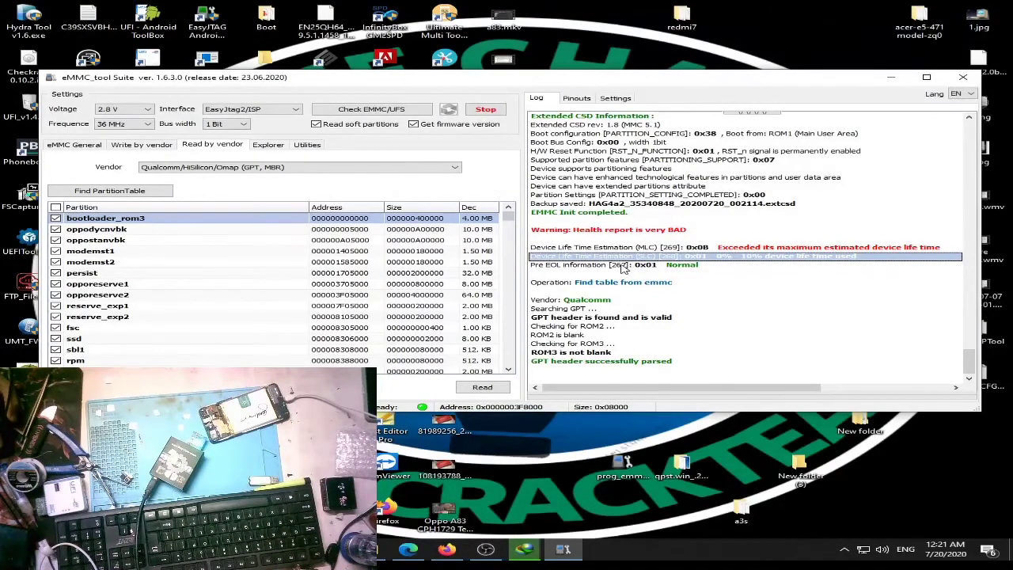
pyautogui.click(696, 248)
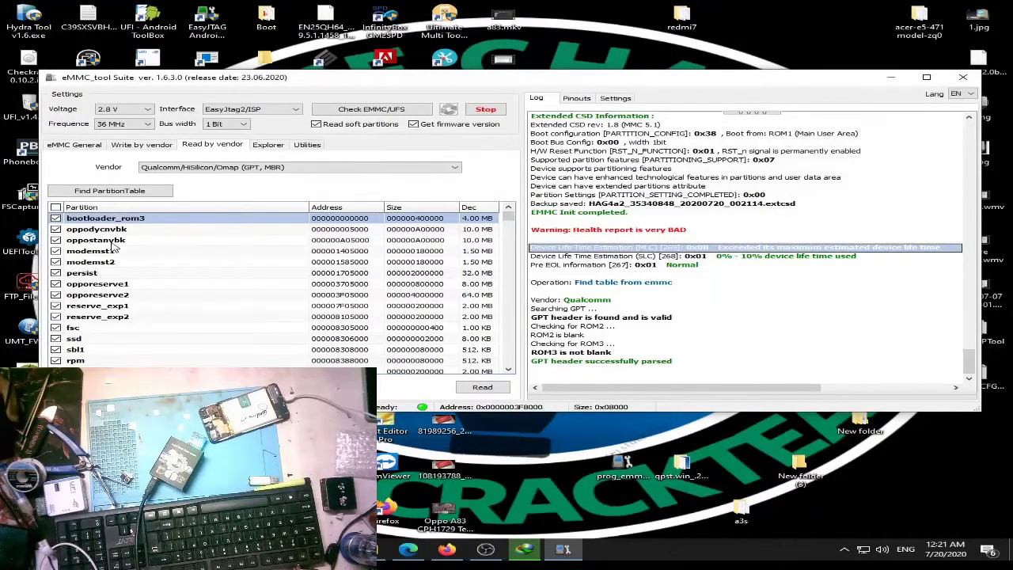
# - Deselect all partitions in the list, and select only oppodycnvbk, oppostanvbk, modemst1 and modemst2
pyautogui.click(55, 208)
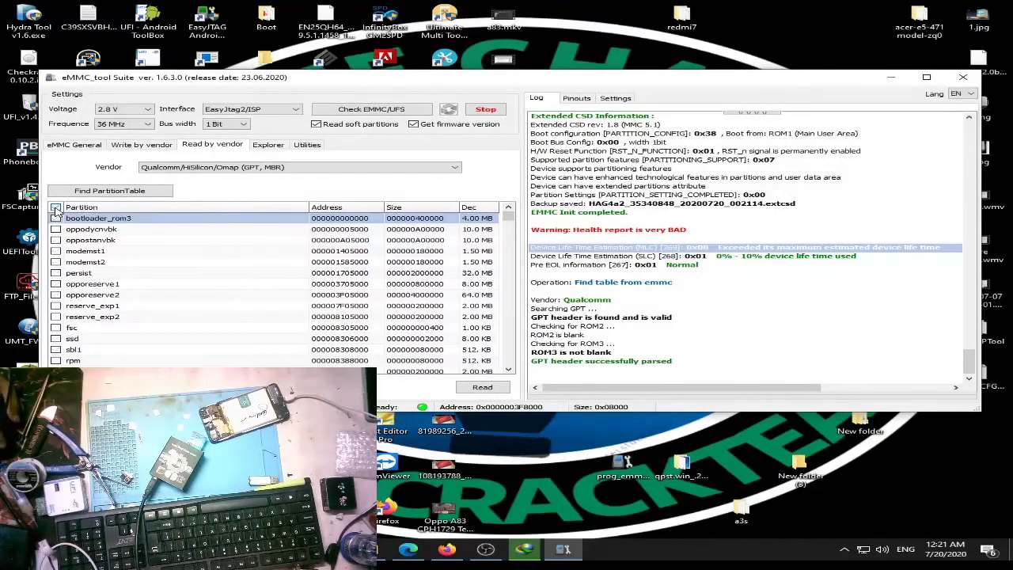
pyautogui.click(56, 229)
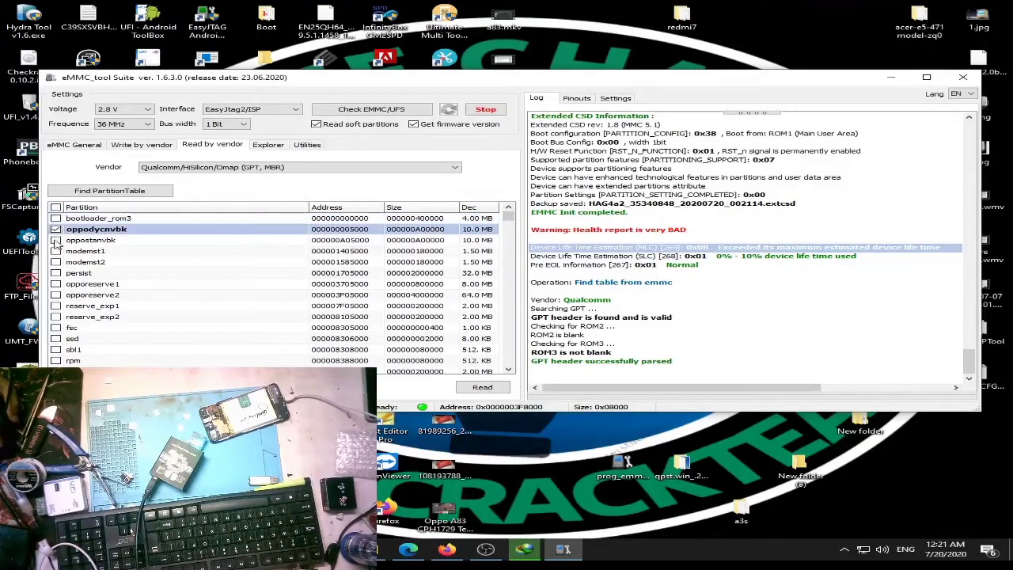
pyautogui.click(55, 240)
pyautogui.click(56, 251)
pyautogui.click(56, 262)
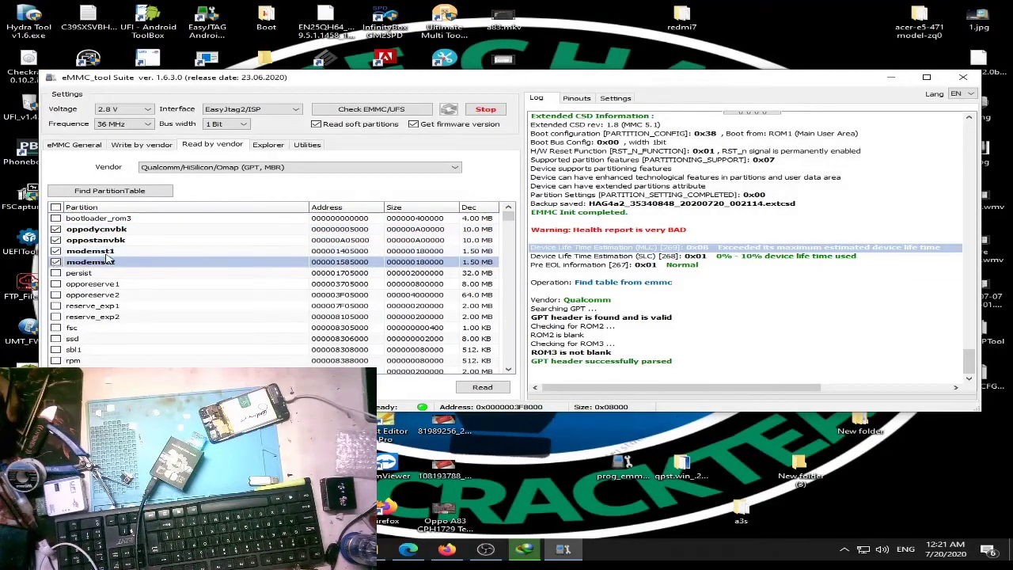
pyautogui.scroll(-10, 126, 261)
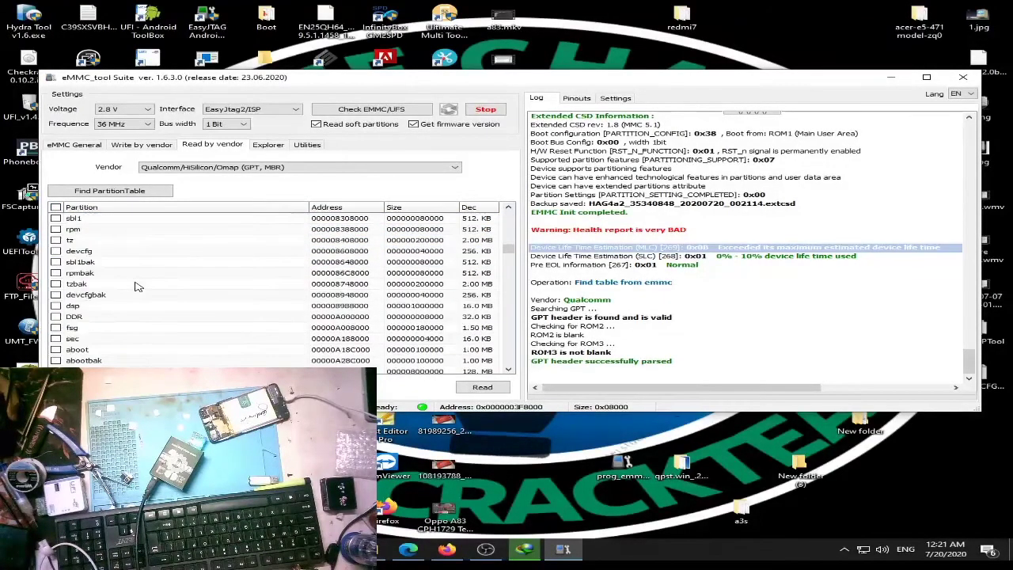
pyautogui.scroll(10, 134, 284)
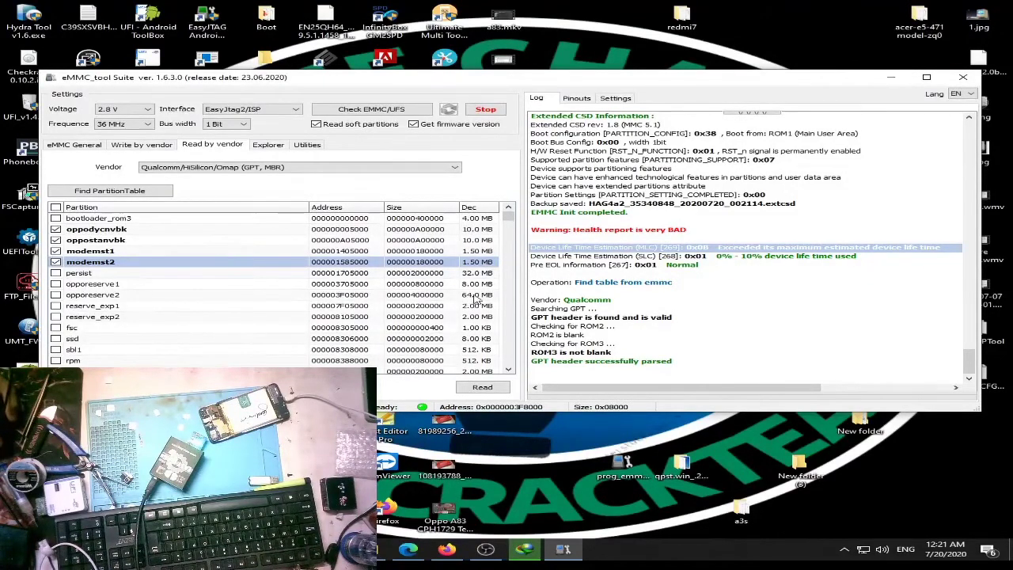
# - Read the selected partitions from the eMMC and save them in the "a3s 1803 dump" folder on the Desktop
pyautogui.click(482, 386)
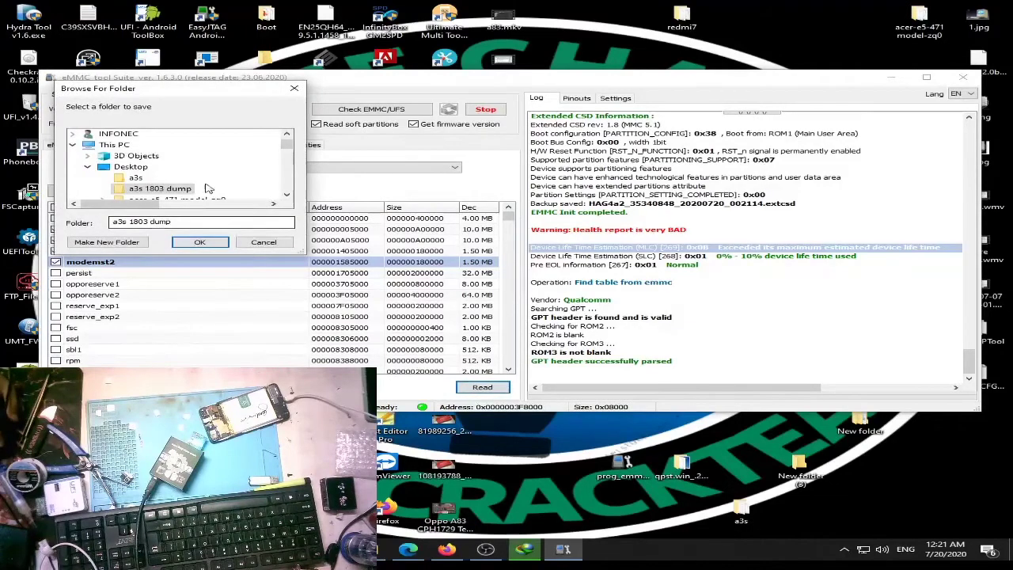
pyautogui.scroll(-1, 182, 178)
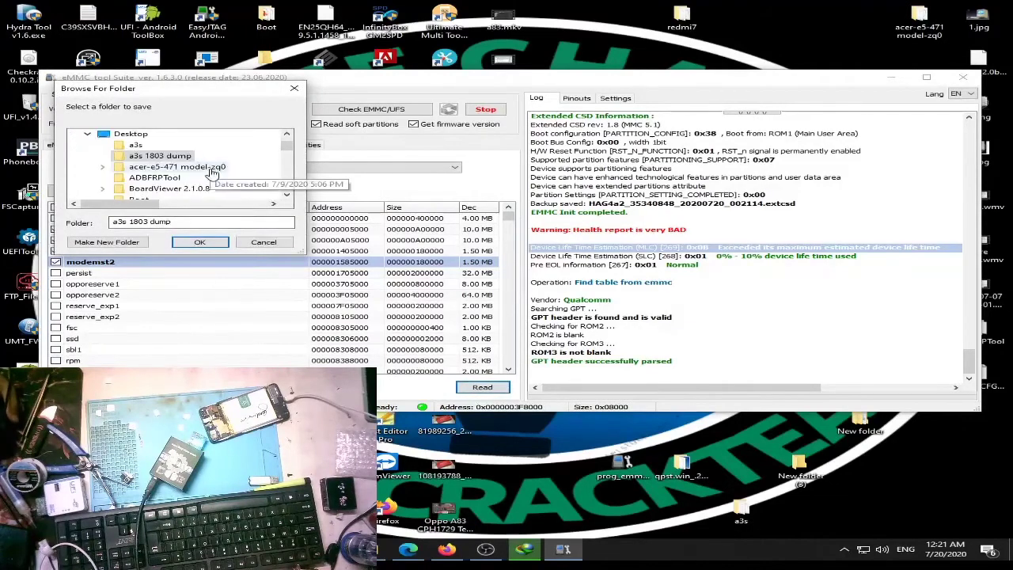
pyautogui.click(199, 241)
pyautogui.click(555, 291)
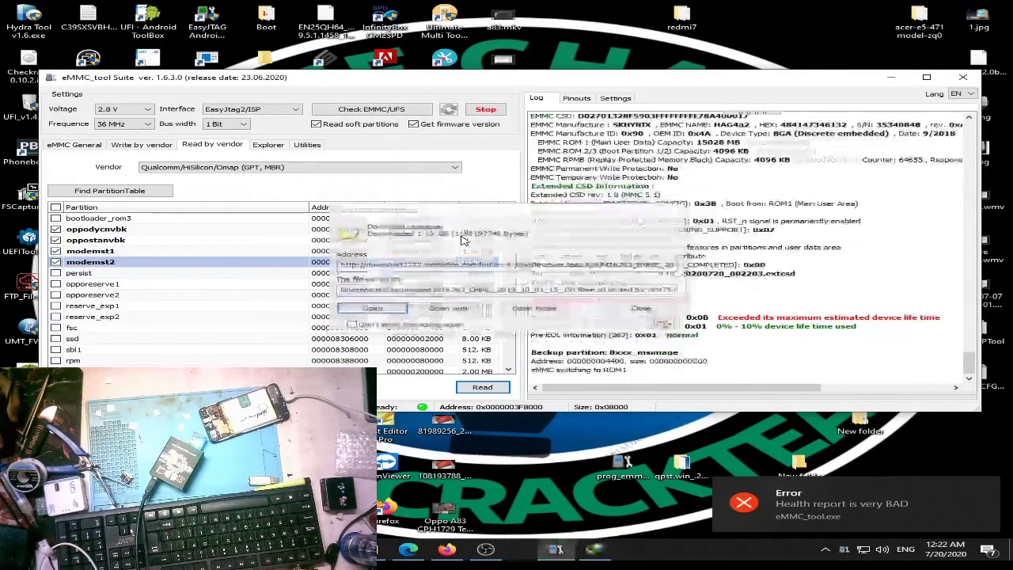
# - Open the downloaded MT6763 flare s8 archive and extract the MT6763_EMMC folder it contains to the desktop
pyautogui.click(369, 309)
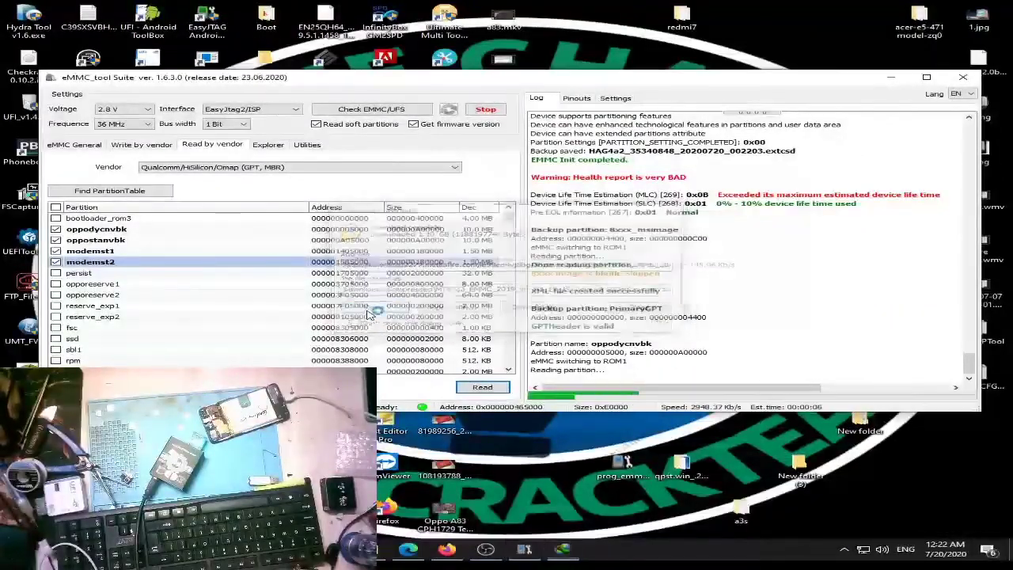
pyautogui.click(240, 164)
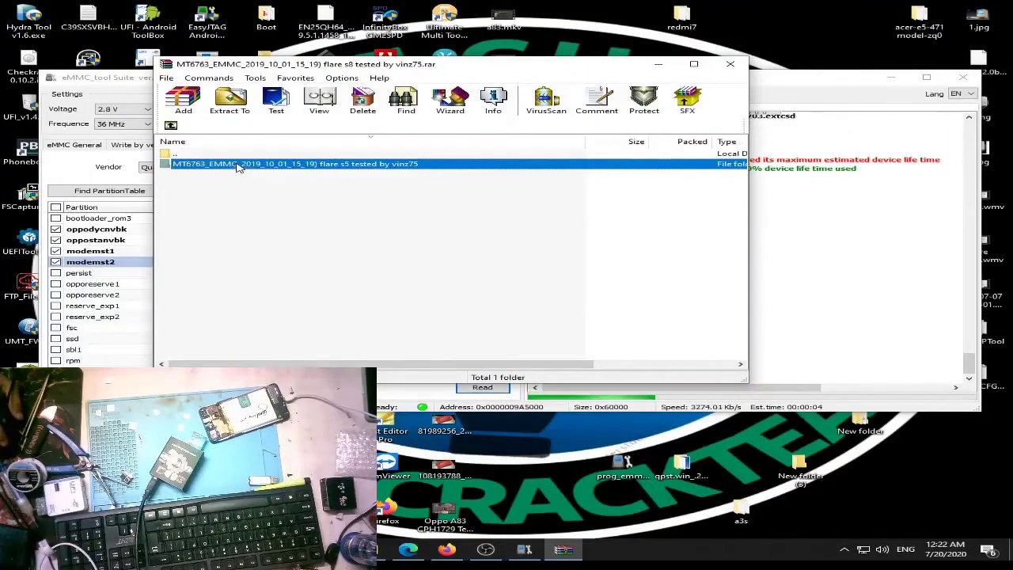
pyautogui.moveTo(671, 513); pyautogui.dragTo(673, 514)
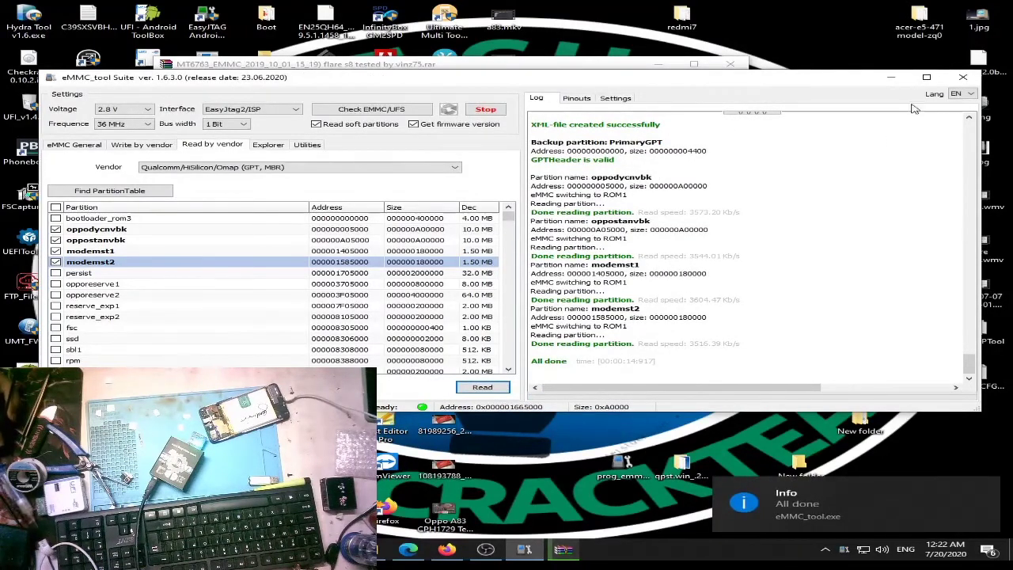
# - Minimize the eMMC tool, archive and folder windows to clear the desktop, and close the archive window once extraction is done
pyautogui.click(890, 77)
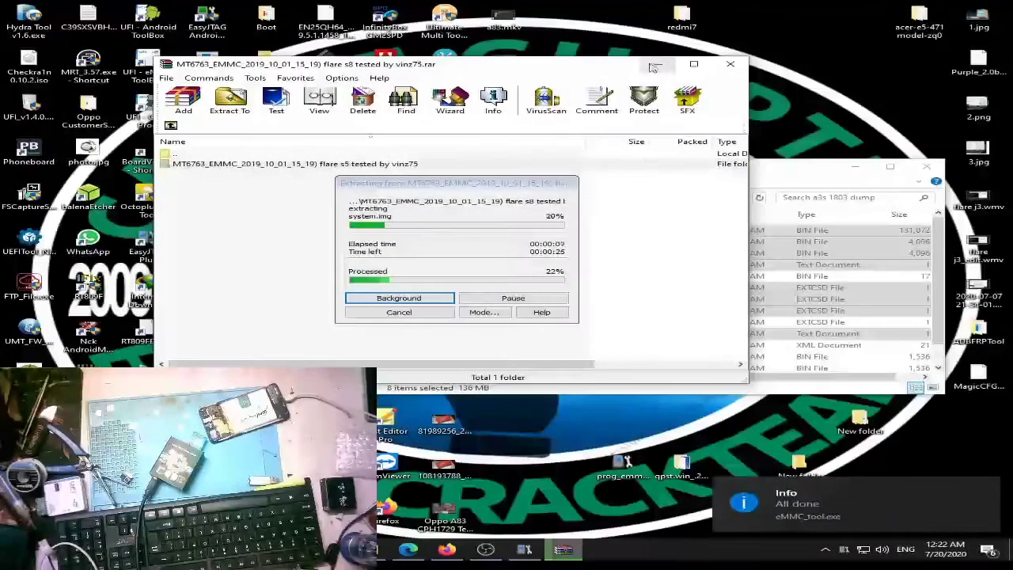
pyautogui.click(658, 64)
pyautogui.click(855, 167)
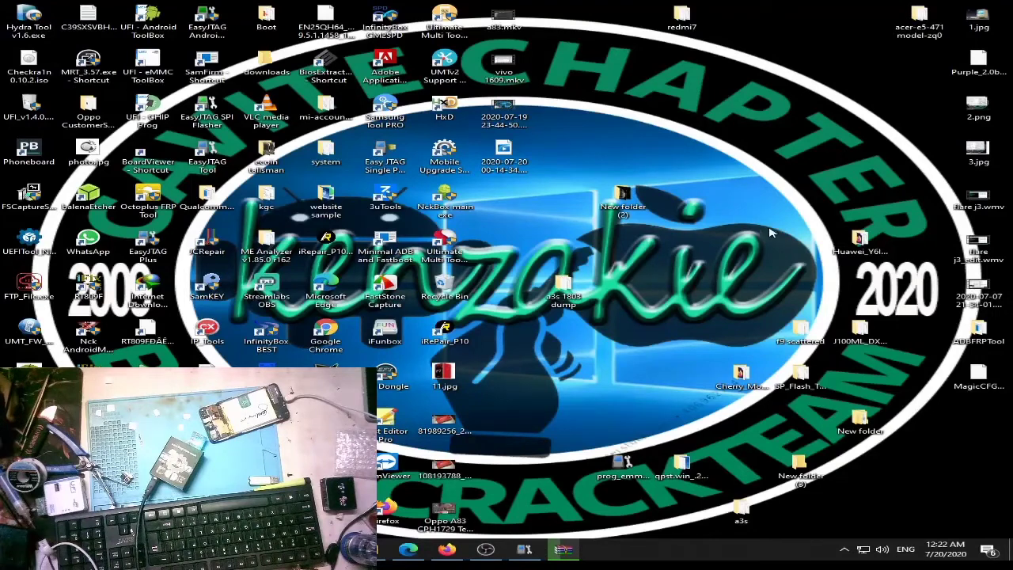
pyautogui.click(564, 548)
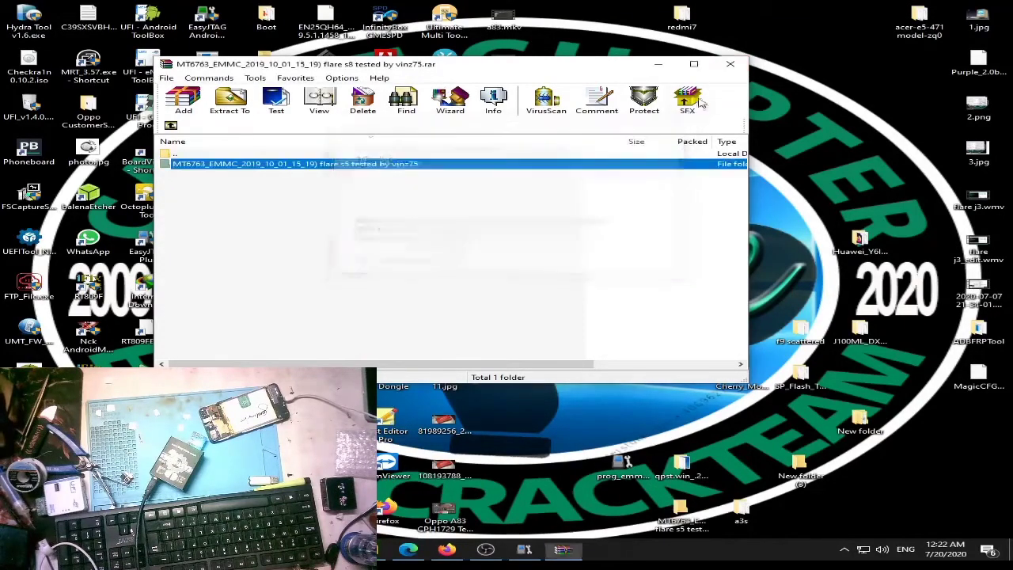
pyautogui.click(730, 65)
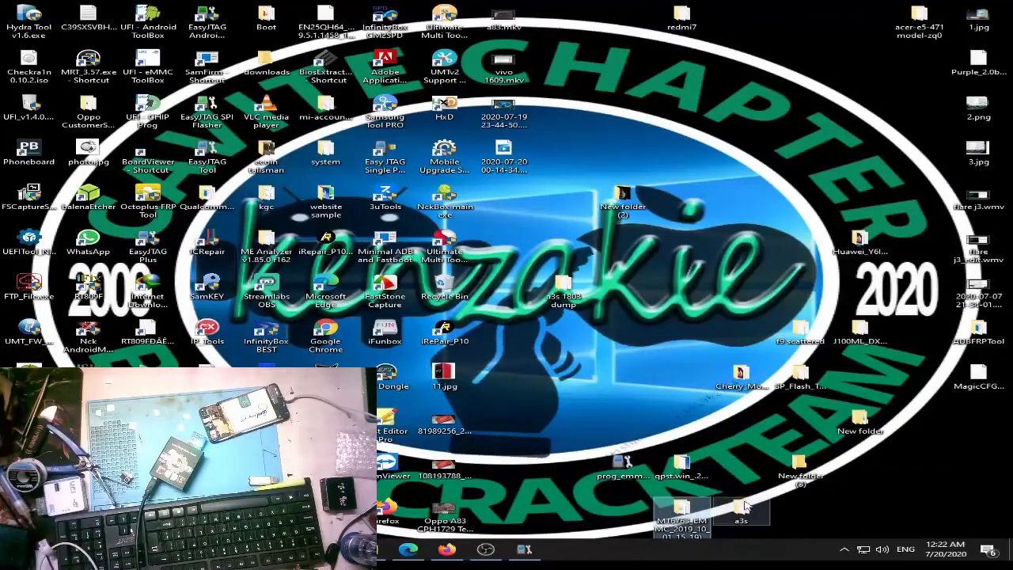
# - Open the "a3s 1803 dump" folder, check the saved rawprogram0, modemst1, modemst2, oppodycnvbk and oppostanvbk files, and close the folder
pyautogui.doubleClick(563, 281)
pyautogui.click(643, 274)
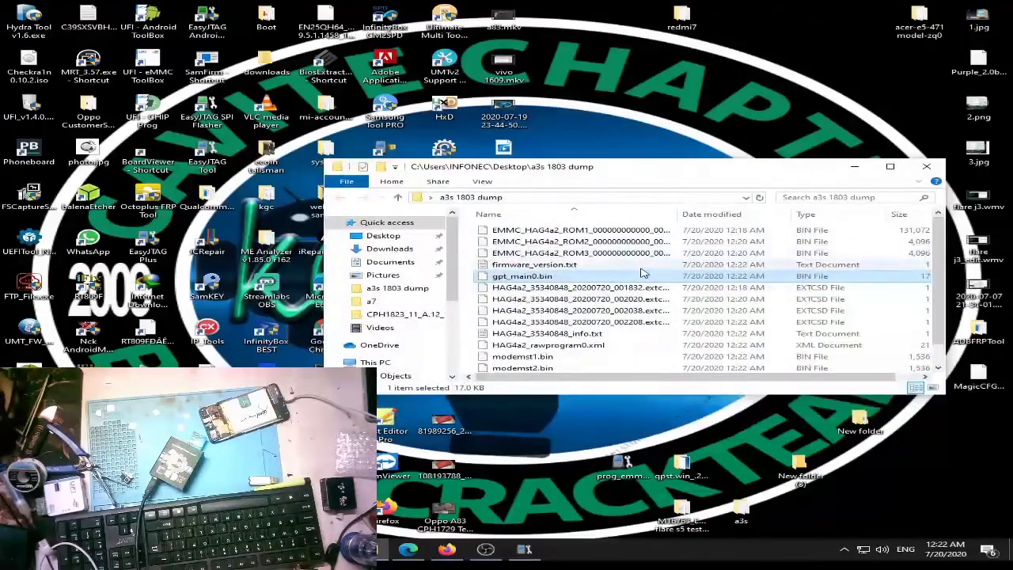
pyautogui.scroll(-1, 642, 273)
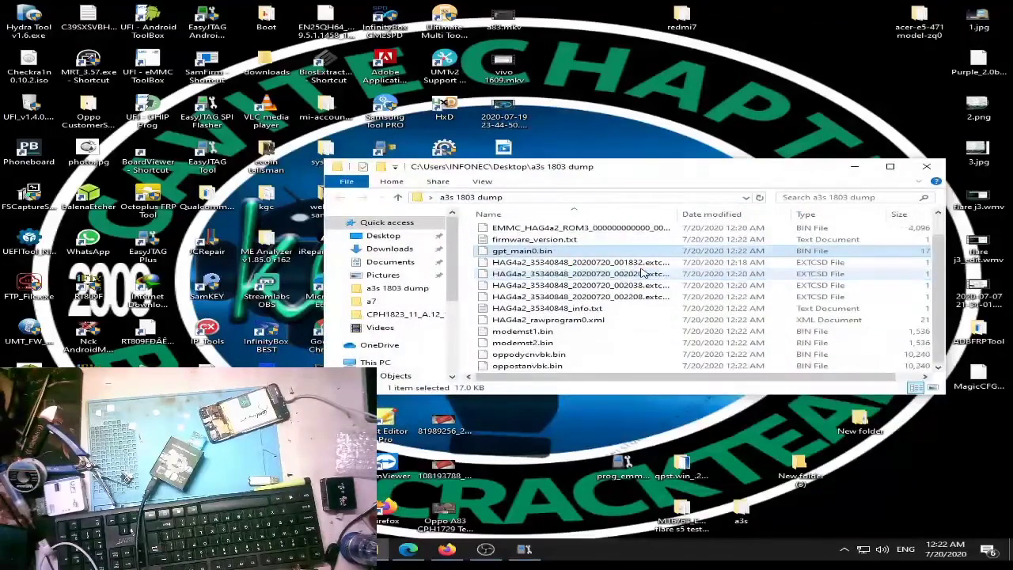
pyautogui.click(606, 321)
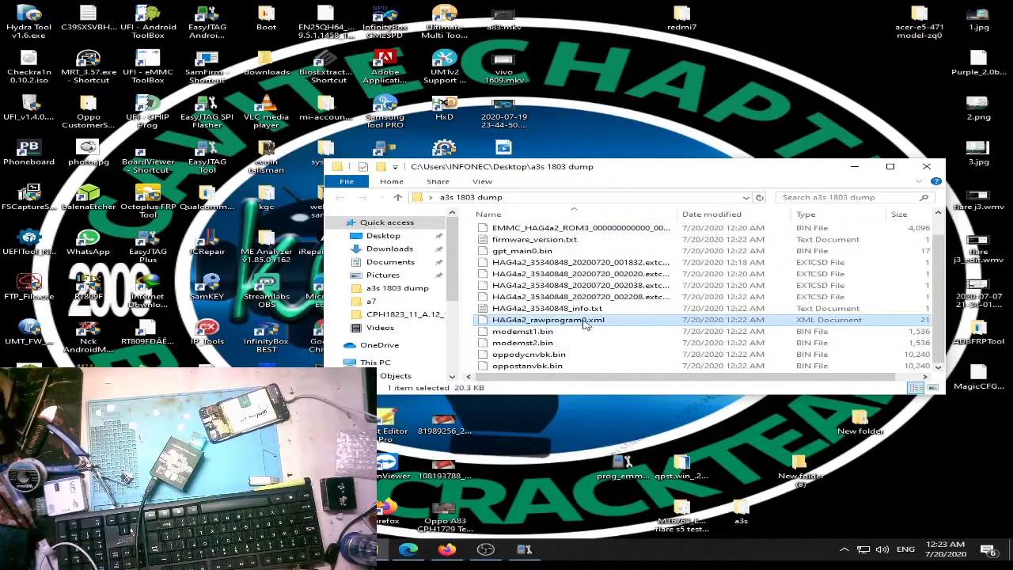
pyautogui.click(554, 331)
pyautogui.click(538, 345)
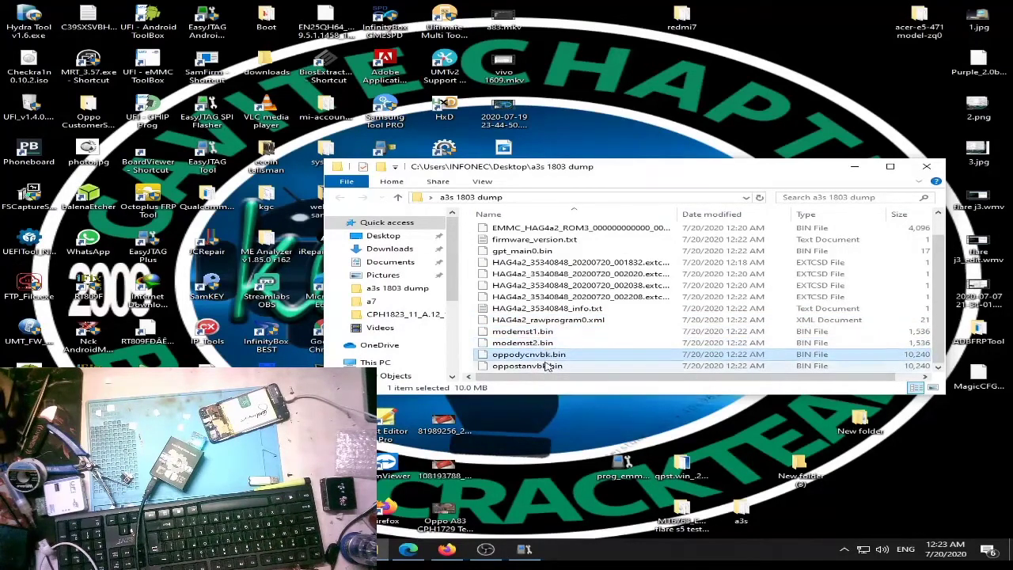
pyautogui.click(927, 166)
# - Switch to eMMC_tool Suite, check the eMMC and read its S.M.A.R.T. report, highlighting the life time and optimal size lines
pyautogui.click(524, 549)
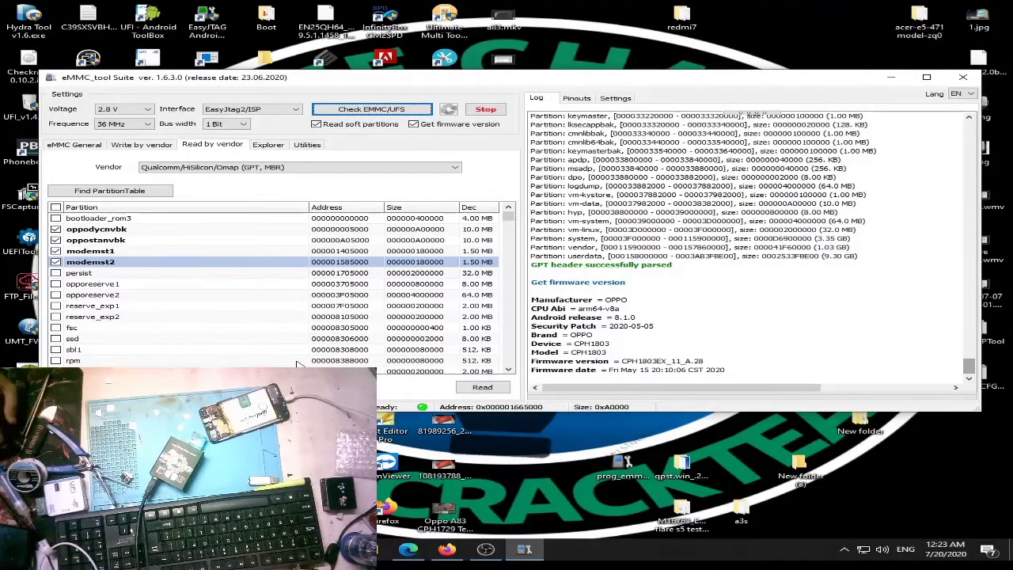
pyautogui.click(74, 144)
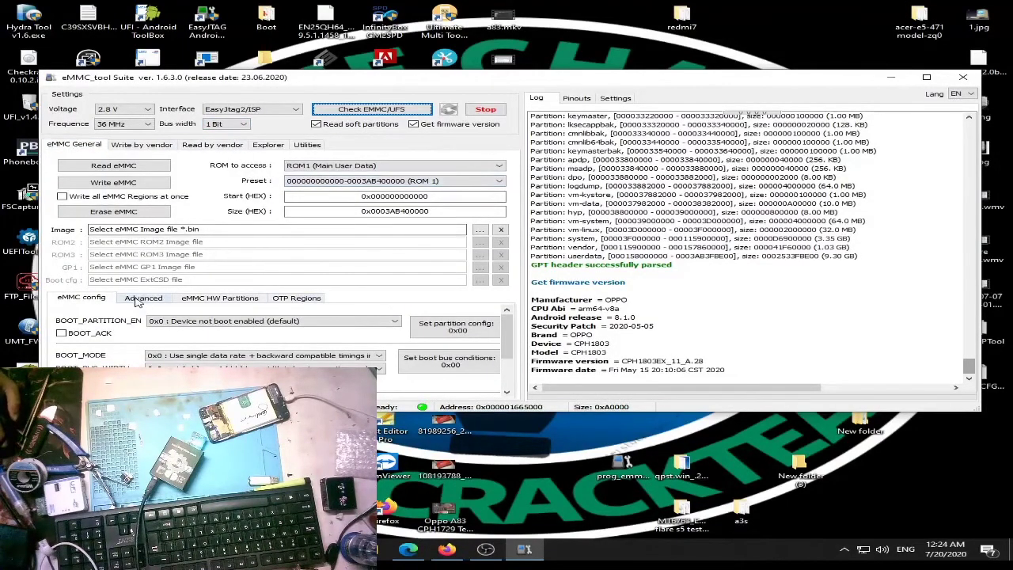
pyautogui.click(221, 298)
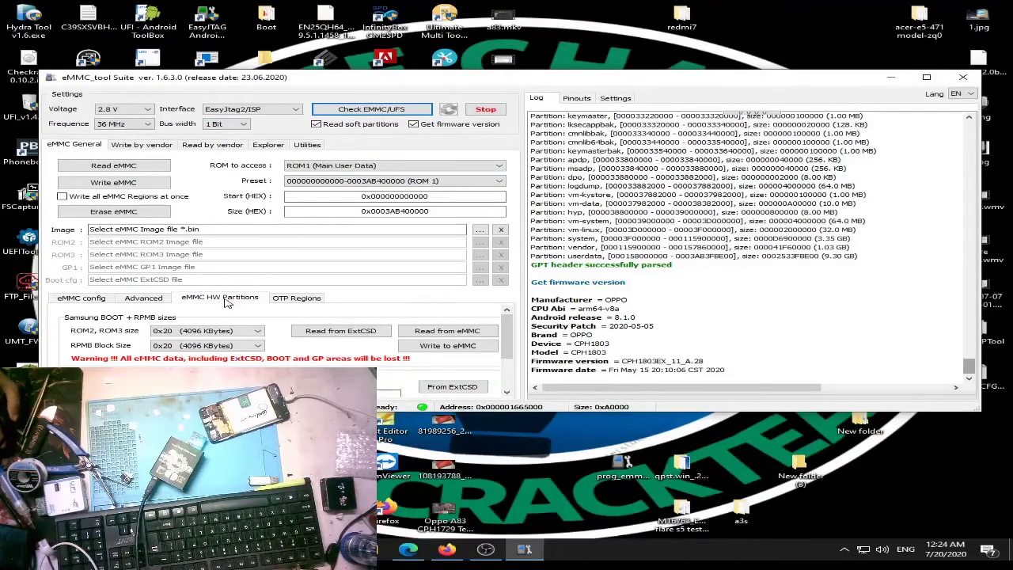
pyautogui.click(146, 298)
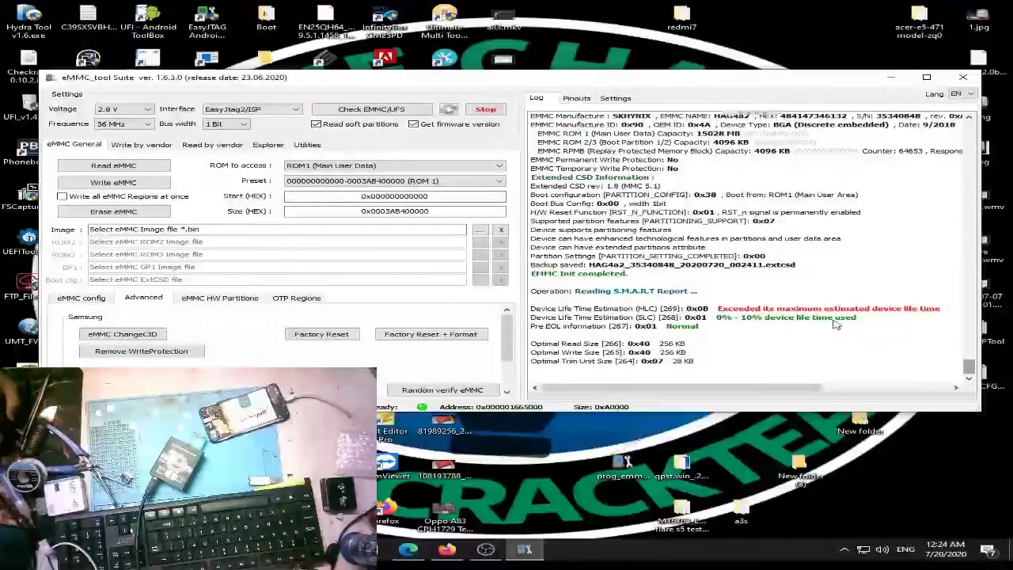
pyautogui.moveTo(677, 373); pyautogui.dragTo(677, 311)
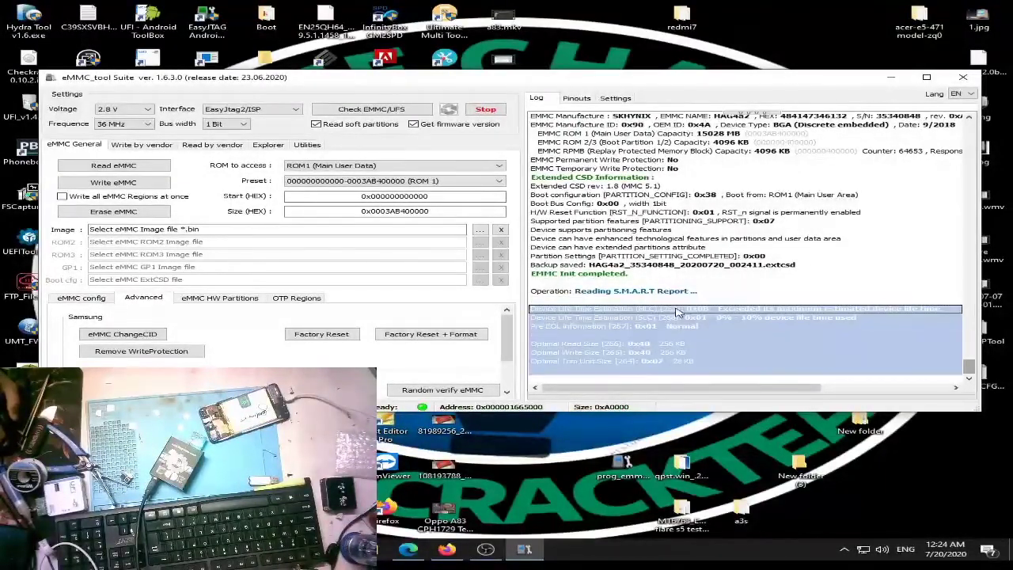
# - Enable the ENH attribute for all the GP partitions in the eMMC hardware partition settings, leaving their sizes Disabled
pyautogui.click(232, 300)
pyautogui.moveTo(507, 332); pyautogui.dragTo(513, 368)
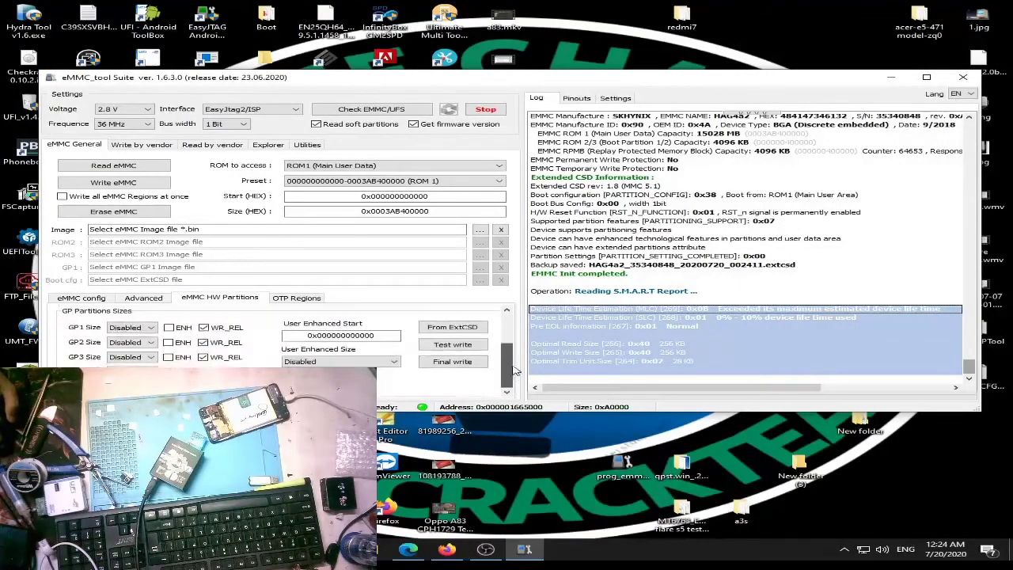
pyautogui.click(169, 342)
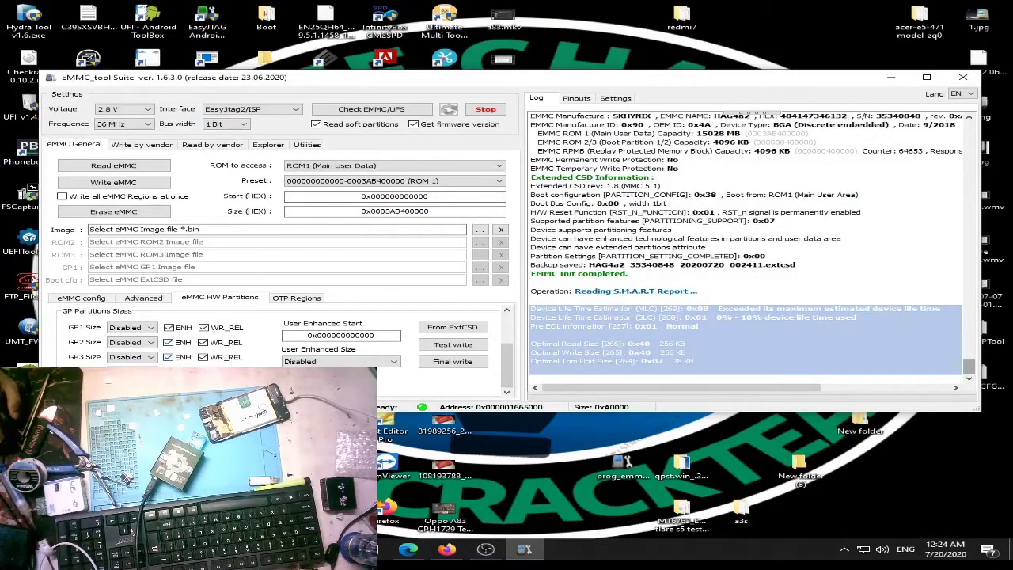
# - Run the final write of the GP partition sizes, agree to continue with zero sizes, and review the result in the log
pyautogui.click(484, 363)
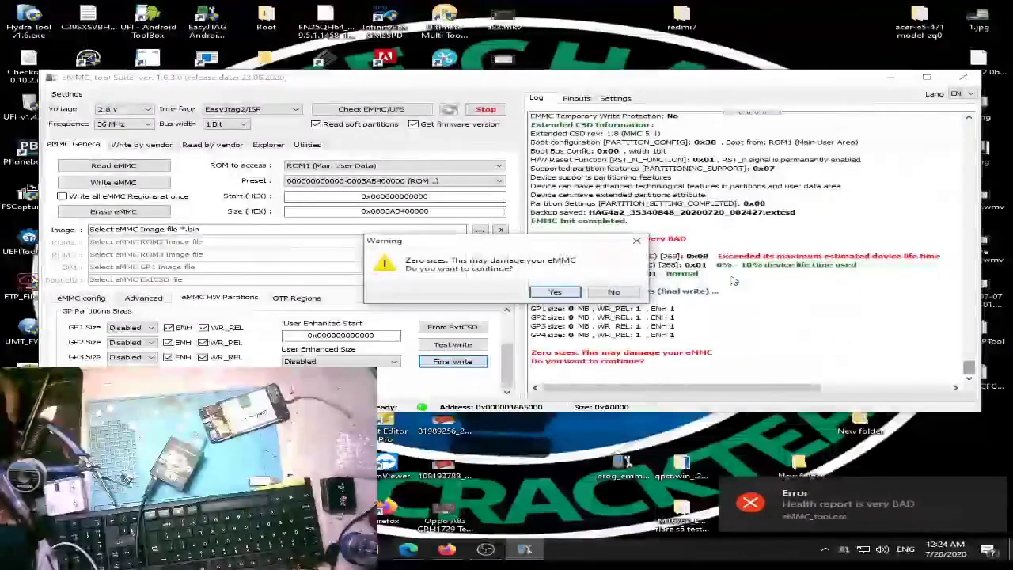
pyautogui.click(555, 292)
pyautogui.click(870, 342)
pyautogui.click(709, 371)
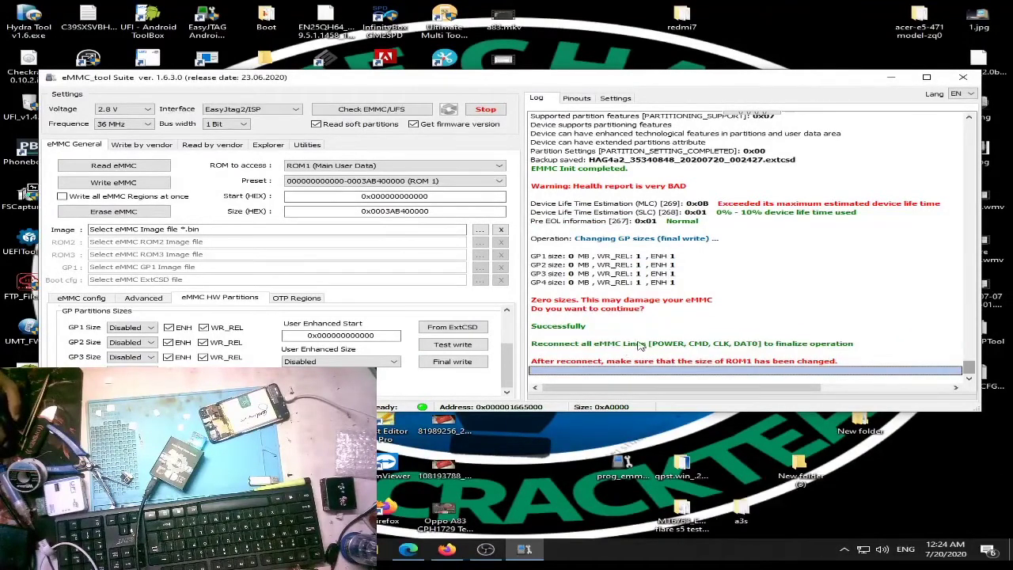
# - Highlight the log line about reconnecting the eMMC lines, run the eMMC check again, and highlight the soft partition scan line
pyautogui.click(639, 345)
pyautogui.click(547, 355)
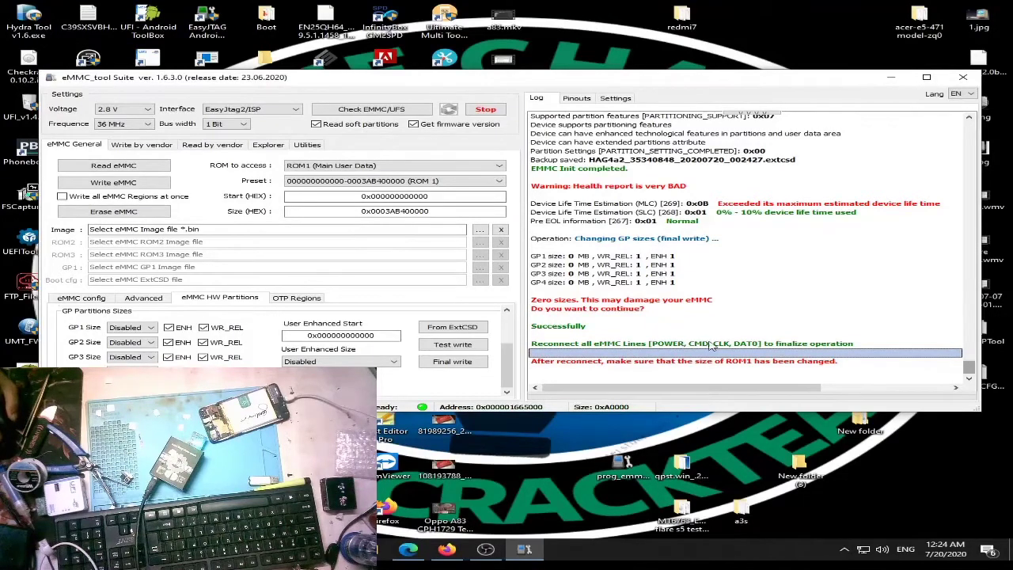
pyautogui.click(677, 338)
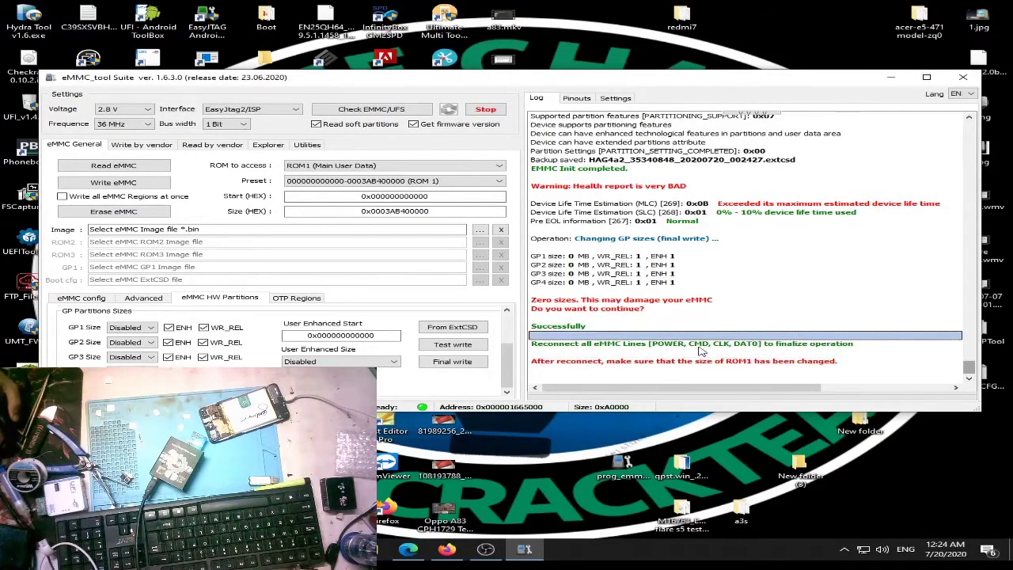
pyautogui.click(702, 347)
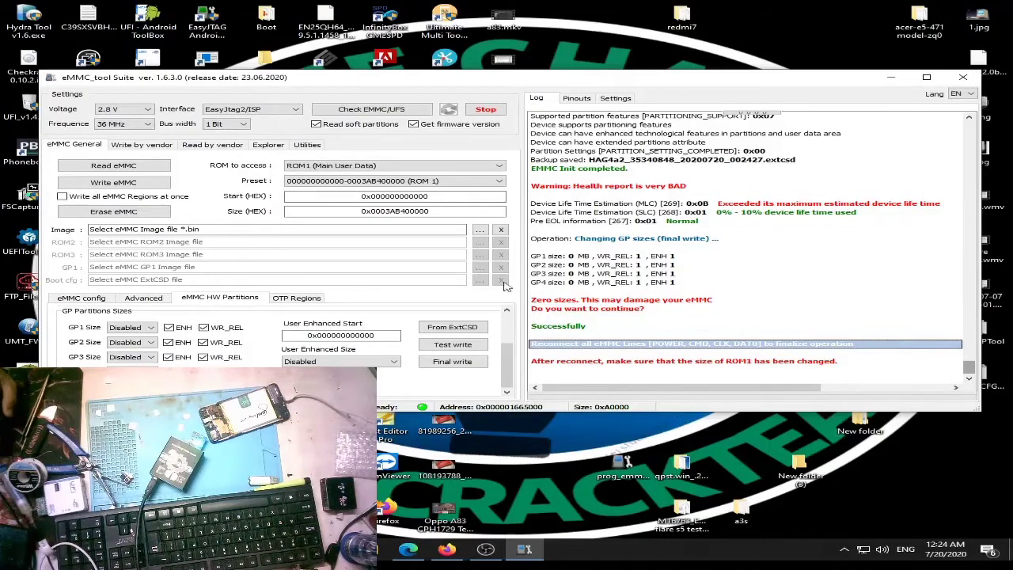
pyautogui.click(402, 114)
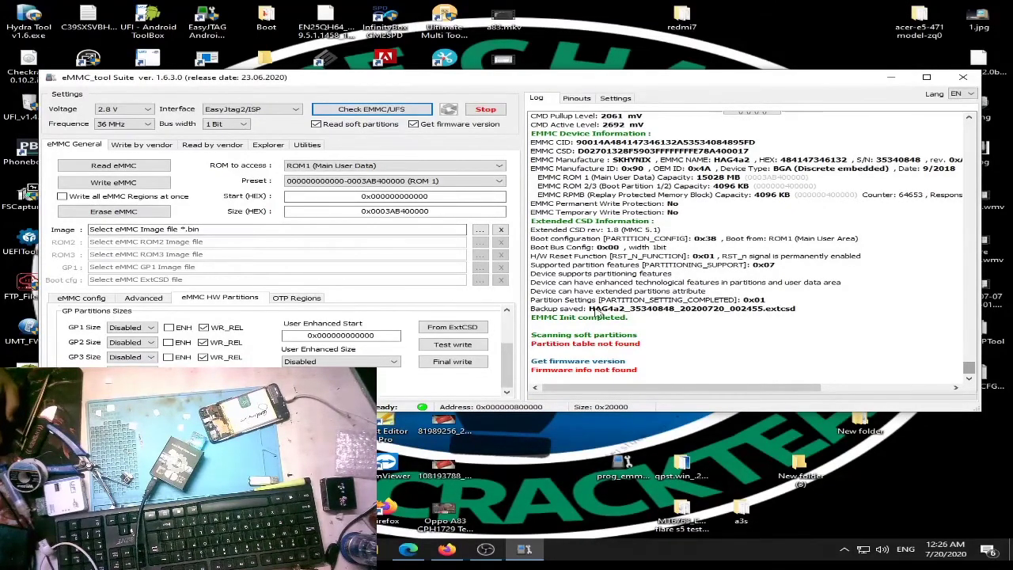
pyautogui.click(604, 334)
# - Set the GP1 and GP2 partition sizes back to Disabled
pyautogui.scroll(-3, 150, 342)
pyautogui.scroll(-3, 151, 328)
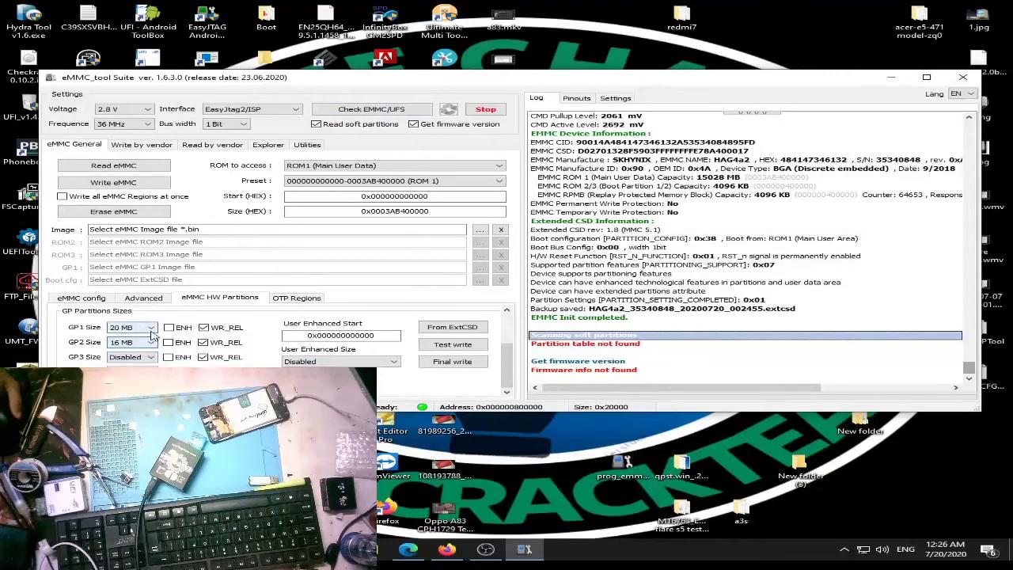
pyautogui.click(151, 331)
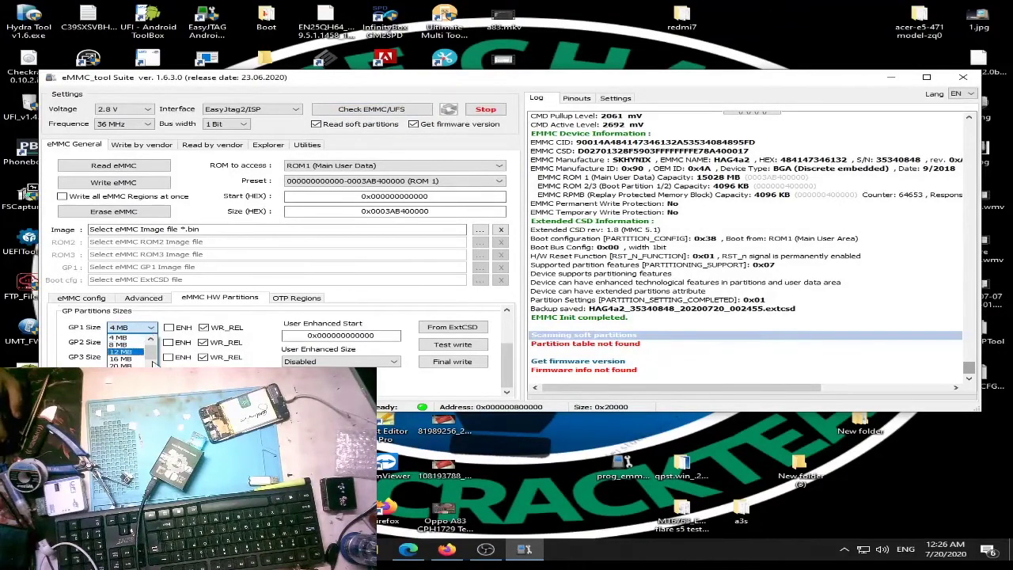
pyautogui.click(125, 338)
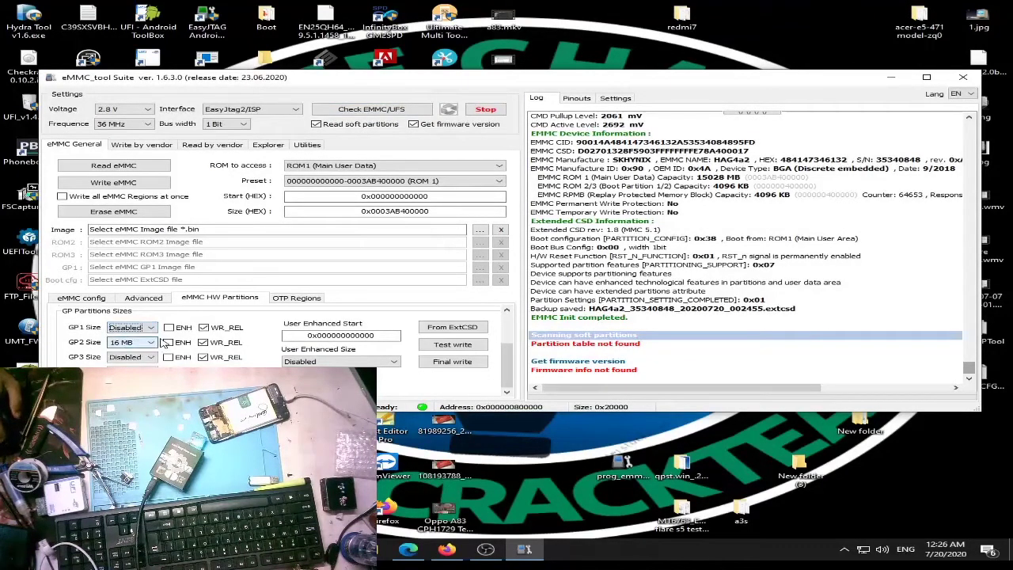
pyautogui.click(152, 343)
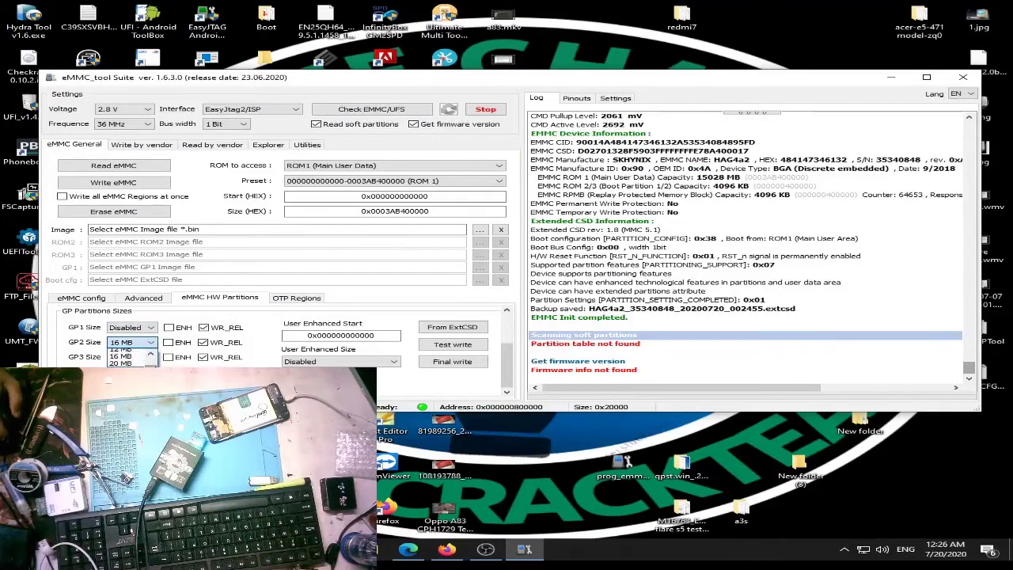
pyautogui.click(138, 353)
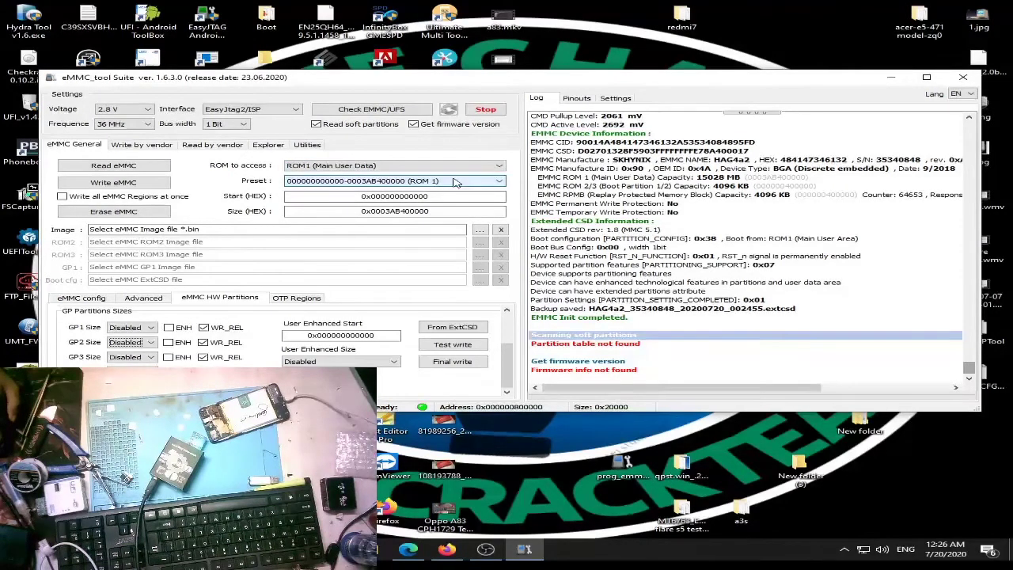
# - Choose ROM1 (Main User Data) as the ROM to access and apply the 128 Mb preset
pyautogui.click(417, 166)
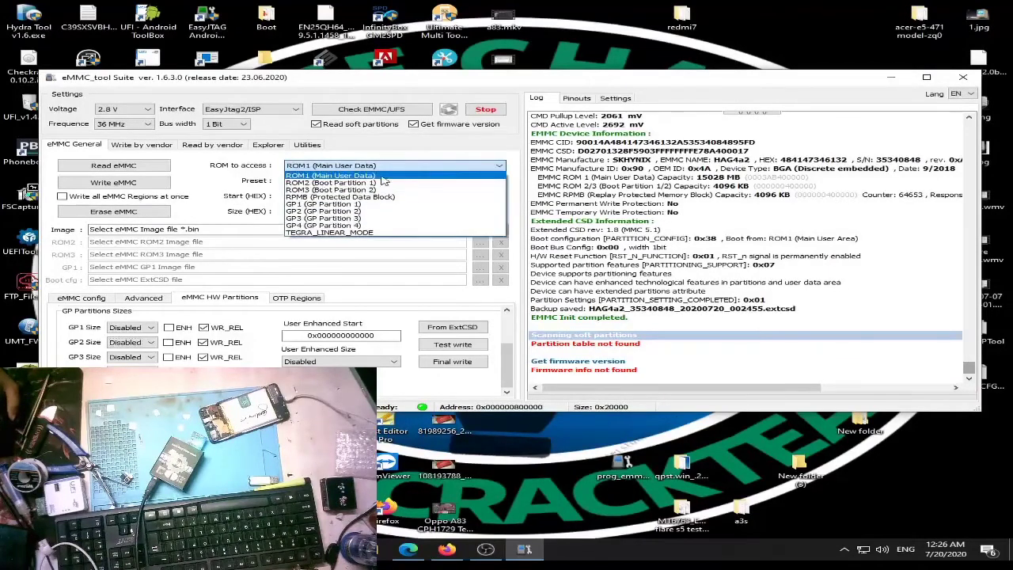
pyautogui.click(418, 175)
pyautogui.click(420, 181)
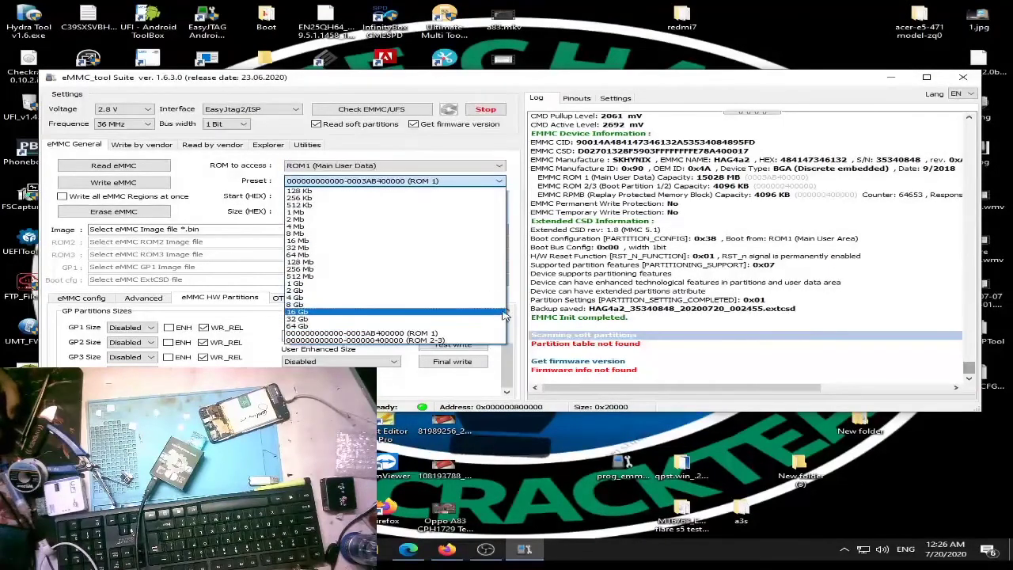
pyautogui.click(317, 263)
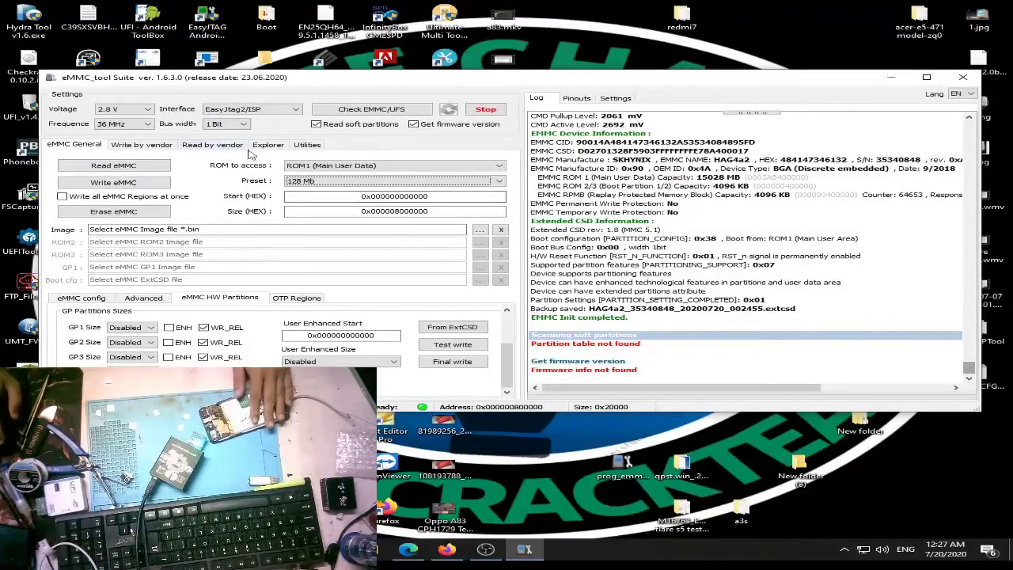
# - Enable writing all eMMC regions at once and load the ROM1 backup image from the desktop's "a3s 1803 dump" folder
pyautogui.click(63, 195)
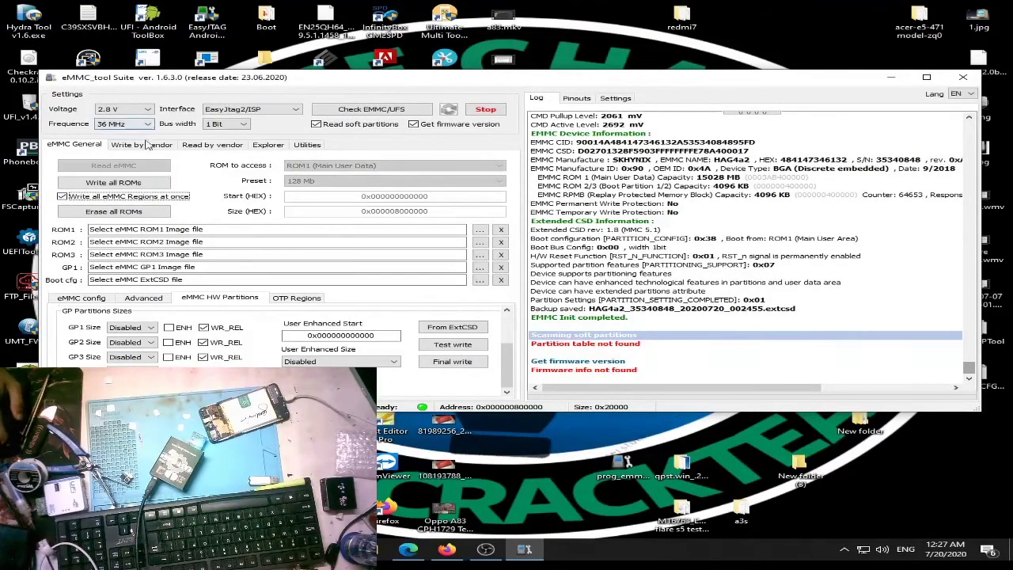
pyautogui.click(62, 196)
pyautogui.click(481, 230)
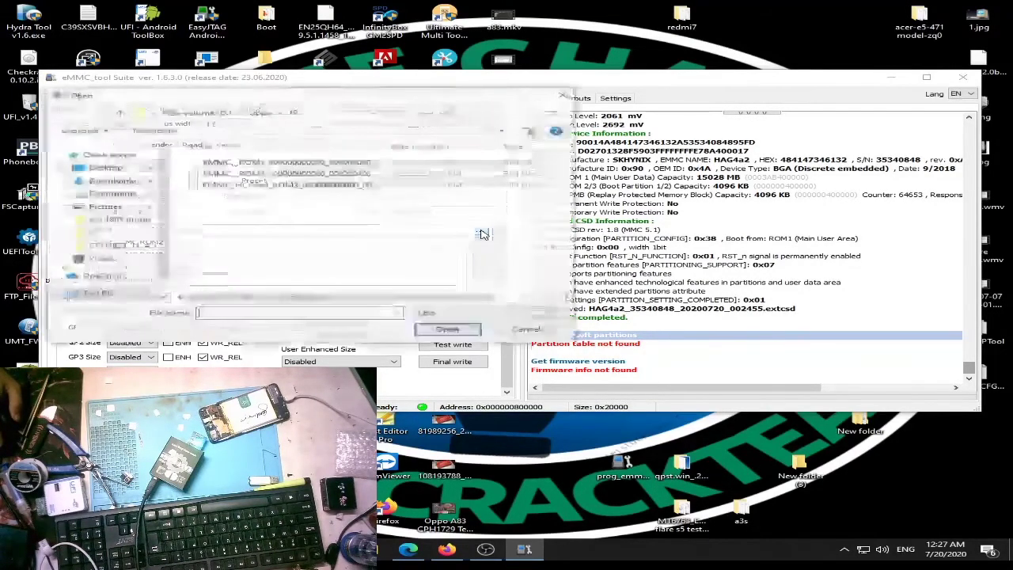
pyautogui.click(99, 176)
pyautogui.doubleClick(316, 172)
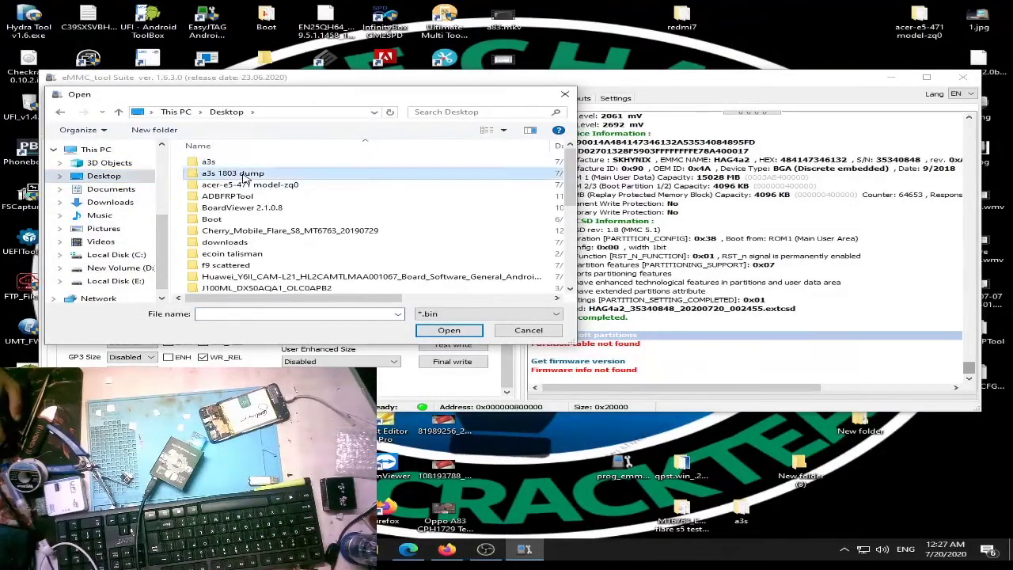
pyautogui.doubleClick(332, 161)
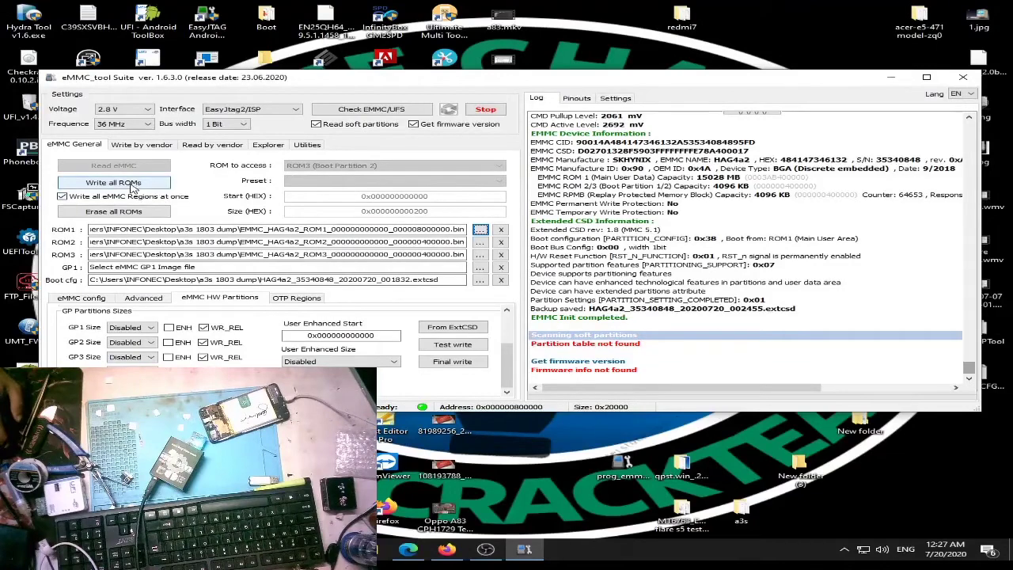
# - Write all ROMs to the eMMC and review the ROM2 and ROM1 write entries in the log
pyautogui.click(132, 184)
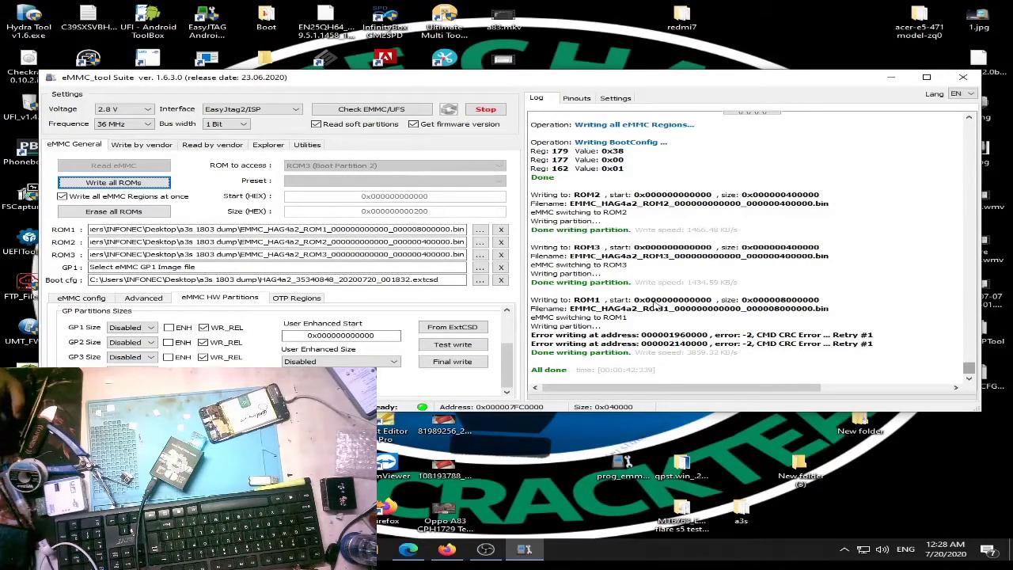
pyautogui.click(666, 198)
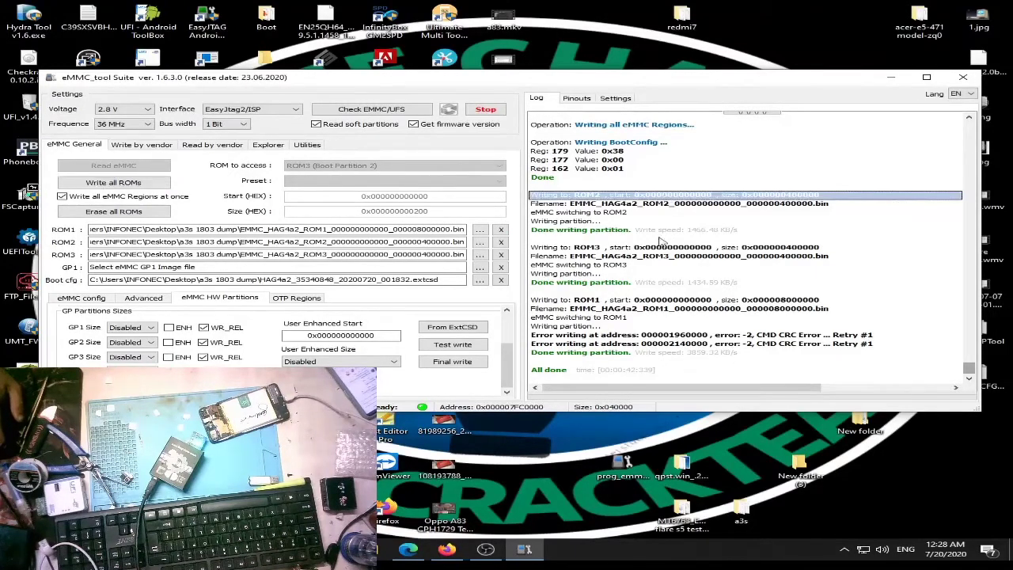
pyautogui.click(668, 310)
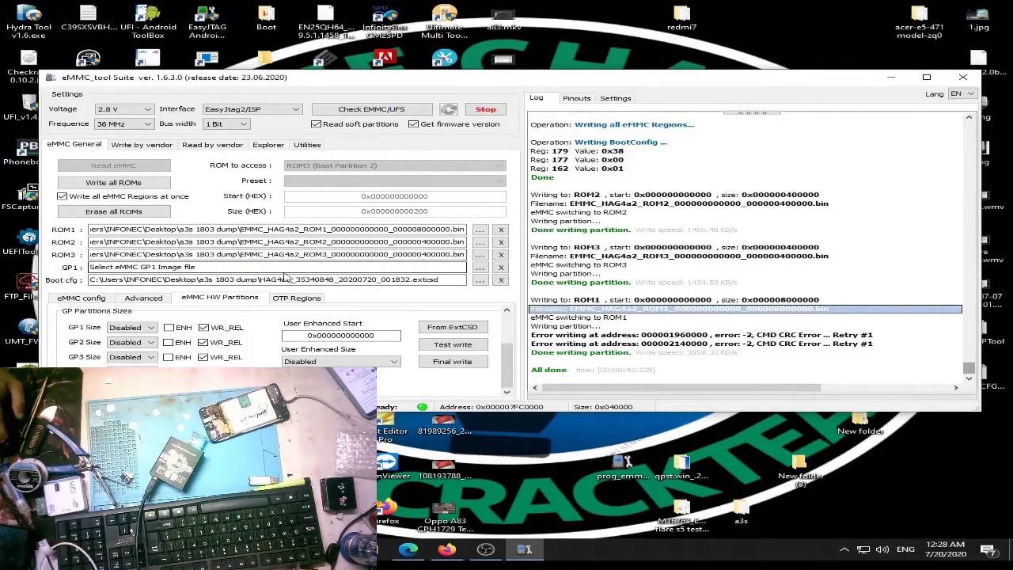
# - Turn off writing all regions at once, choose ROM1 (Main User Data), load the ROM1 dump image, and write it to the eMMC
pyautogui.click(65, 196)
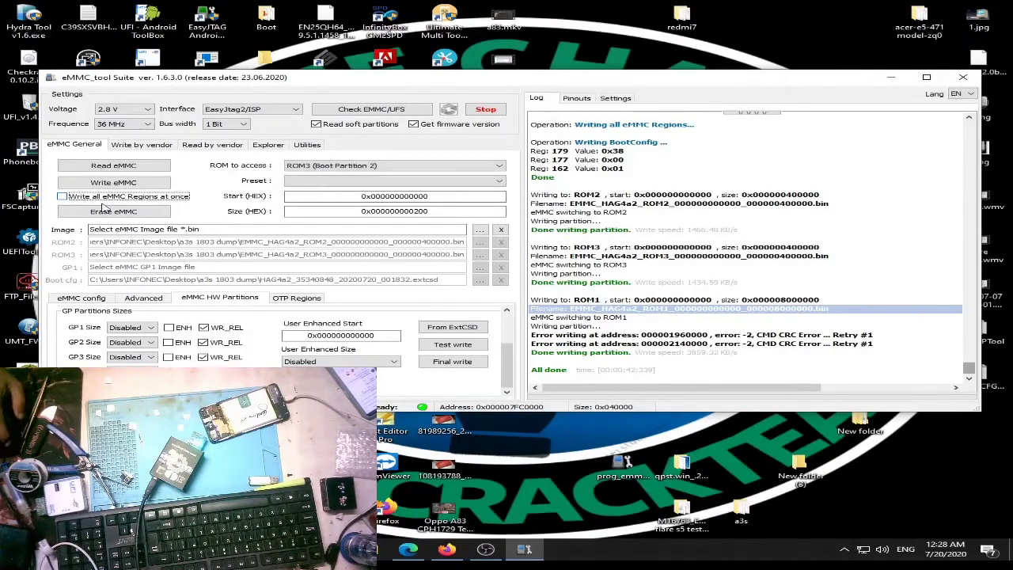
pyautogui.click(440, 166)
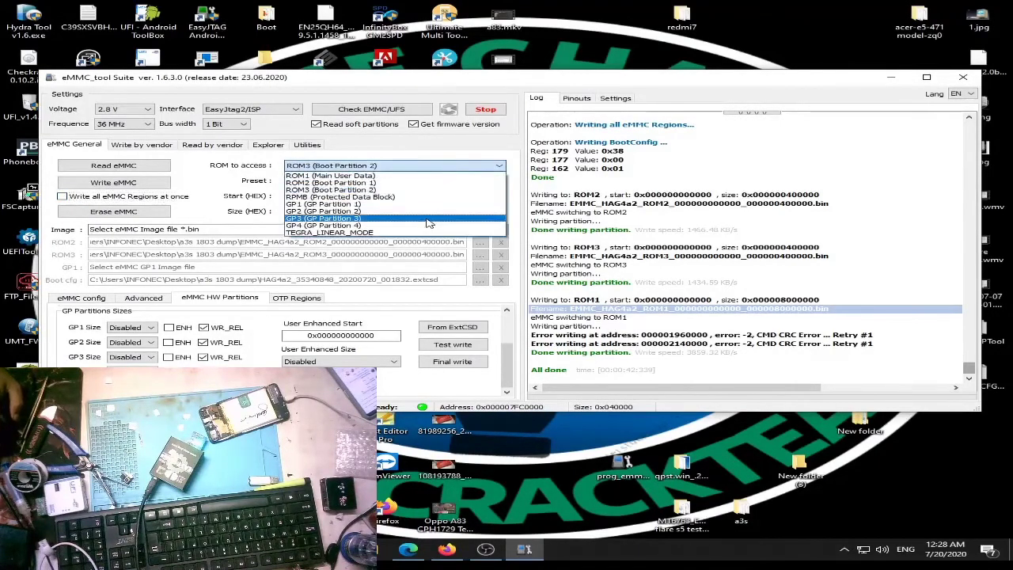
pyautogui.click(394, 175)
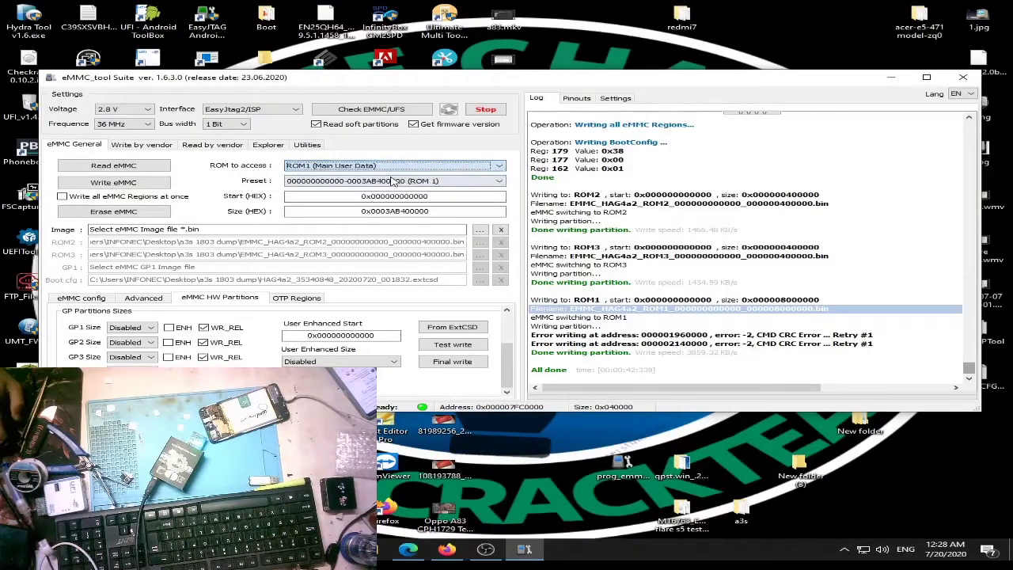
pyautogui.click(480, 230)
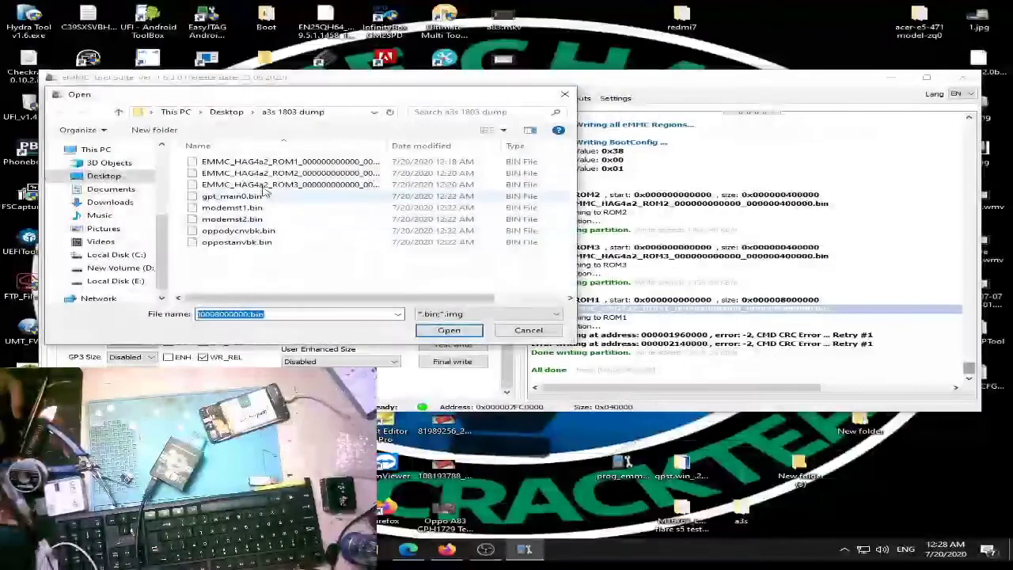
pyautogui.doubleClick(293, 162)
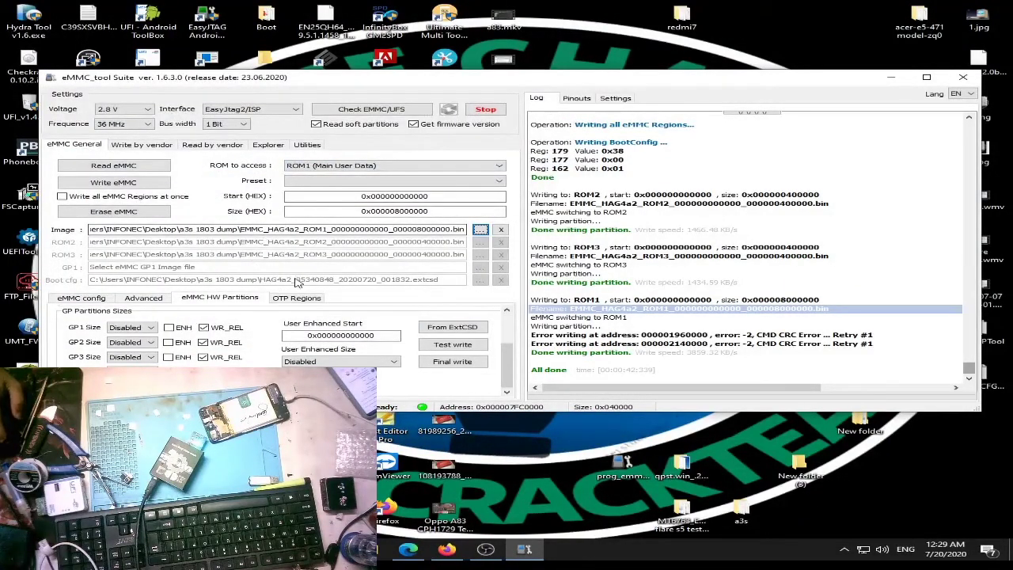
pyautogui.click(140, 184)
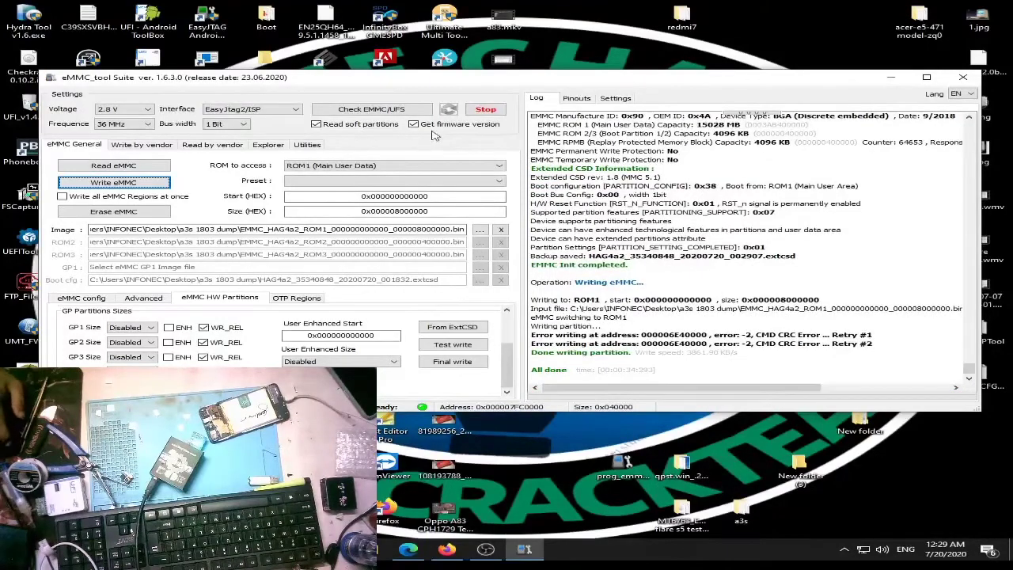
# - Apply the 128 Mb preset, lower the frequency to 12 MHz, and write the ROM1 image to the eMMC again
pyautogui.click(404, 184)
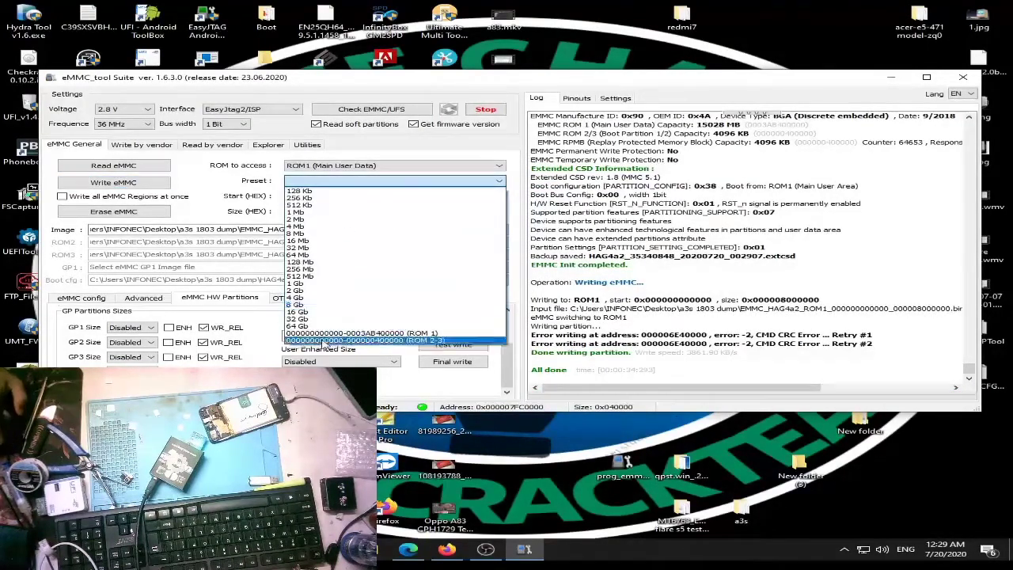
pyautogui.click(321, 262)
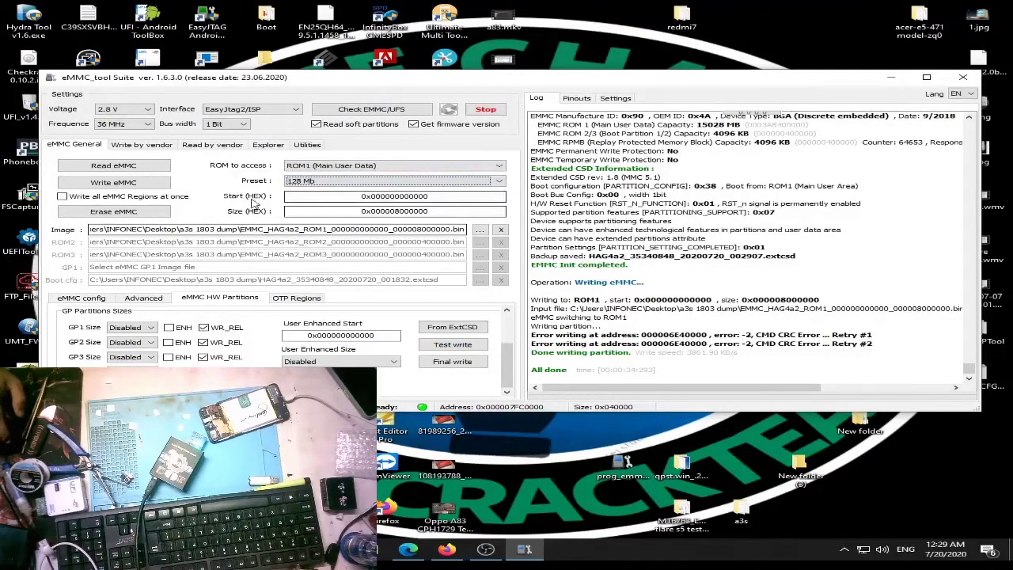
pyautogui.click(122, 124)
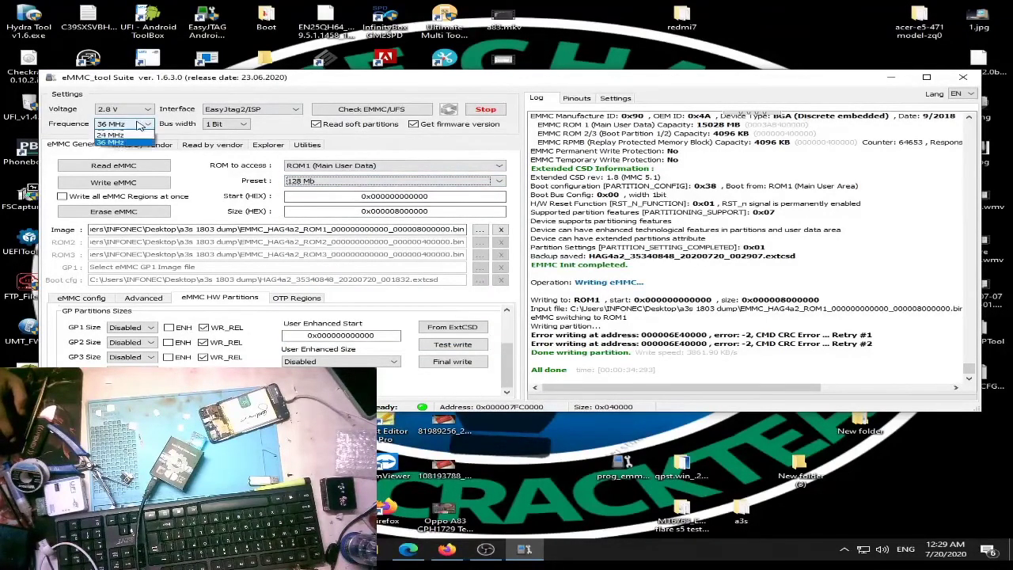
pyautogui.click(119, 162)
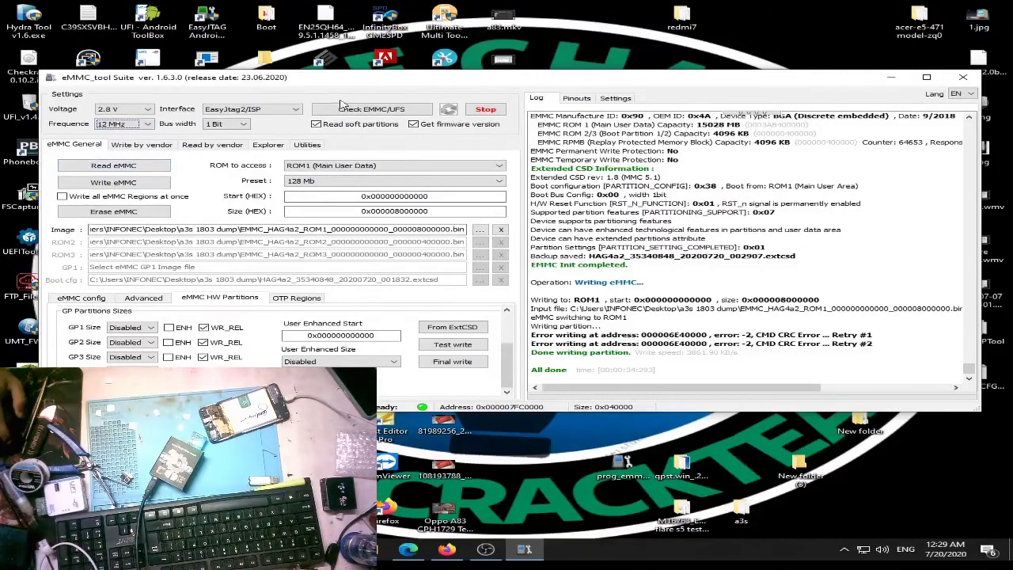
pyautogui.click(158, 182)
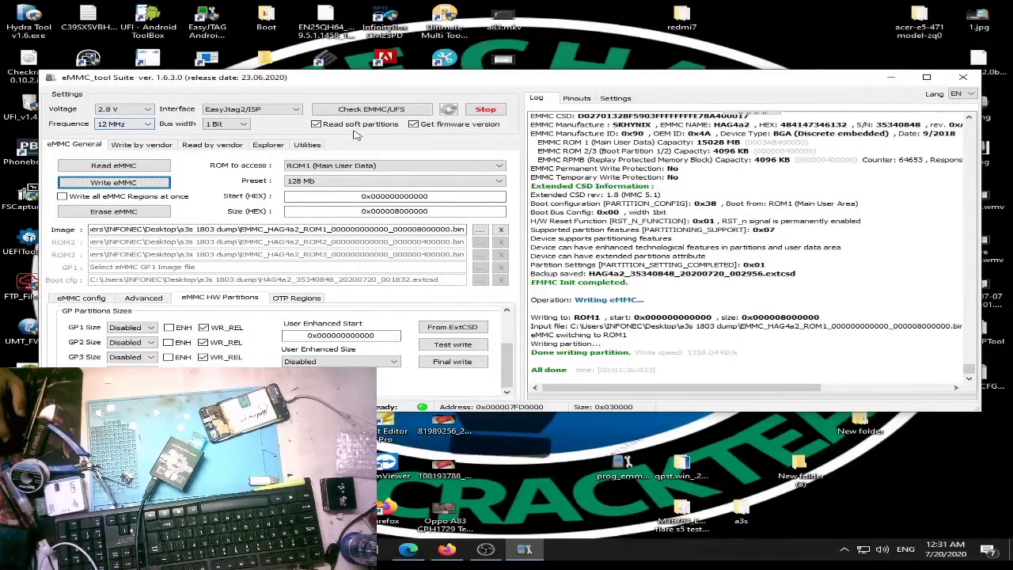
# - Check the eMMC again and look through the detected partition list in the log
pyautogui.click(388, 111)
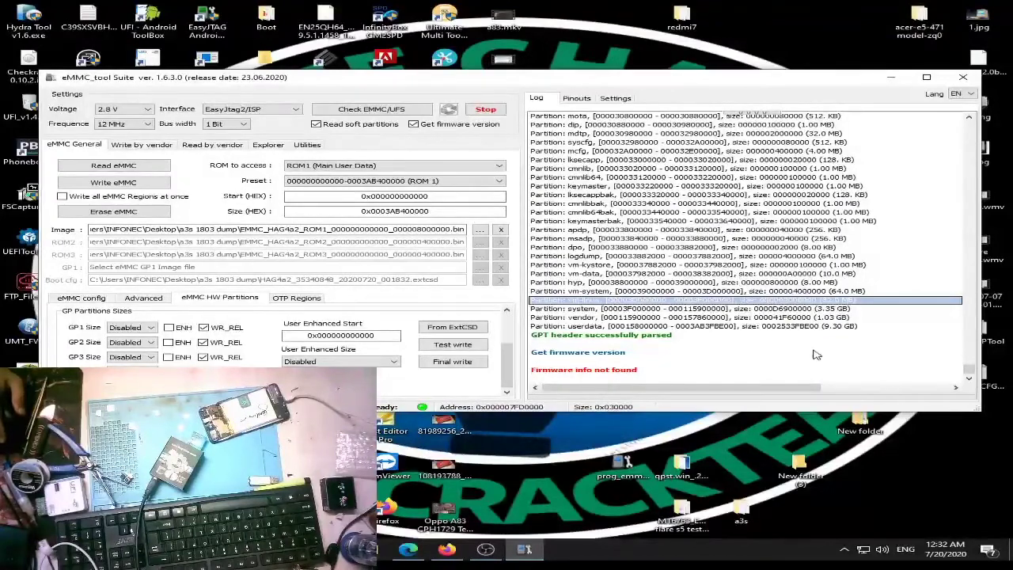
pyautogui.moveTo(968, 366); pyautogui.dragTo(971, 320)
pyautogui.scroll(-10, 972, 320)
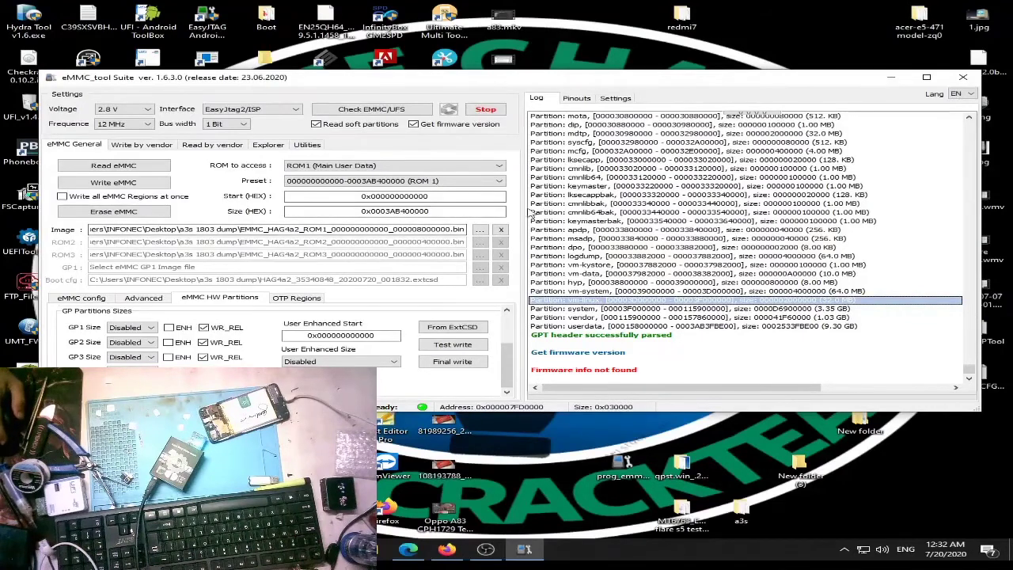
pyautogui.click(638, 196)
pyautogui.moveTo(580, 77); pyautogui.dragTo(584, 82)
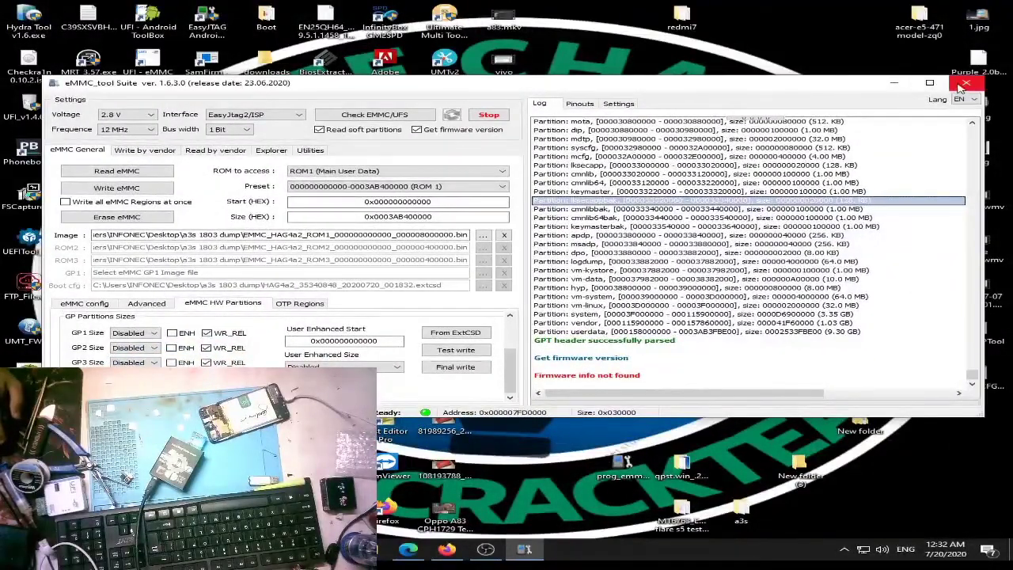
# - Close the eMMC_tool Suite window and refresh the desktop
pyautogui.click(957, 83)
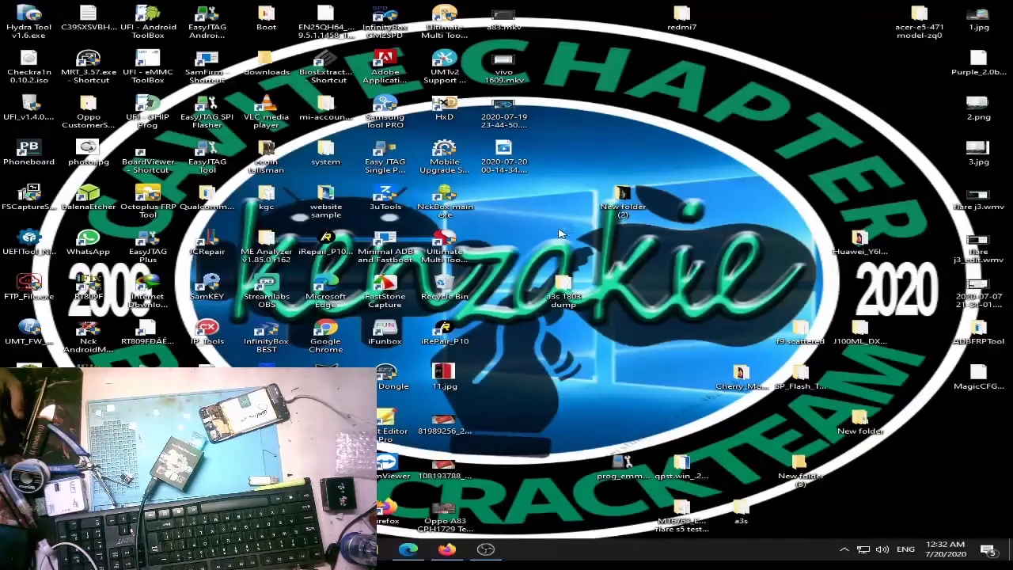
pyautogui.rightClick(557, 229)
pyautogui.click(617, 261)
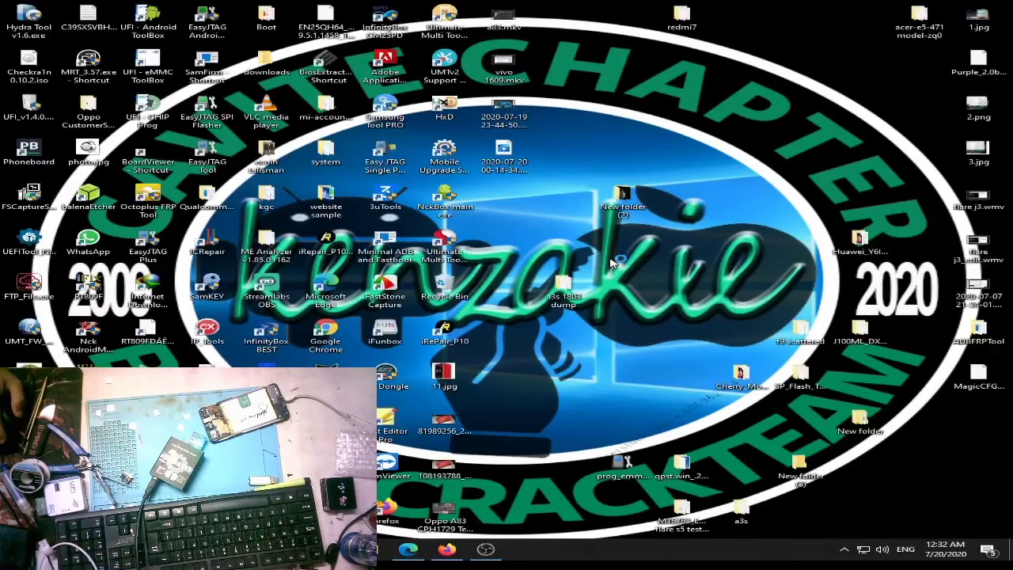
pyautogui.rightClick(610, 229)
pyautogui.click(647, 268)
pyautogui.rightClick(625, 234)
pyautogui.click(654, 271)
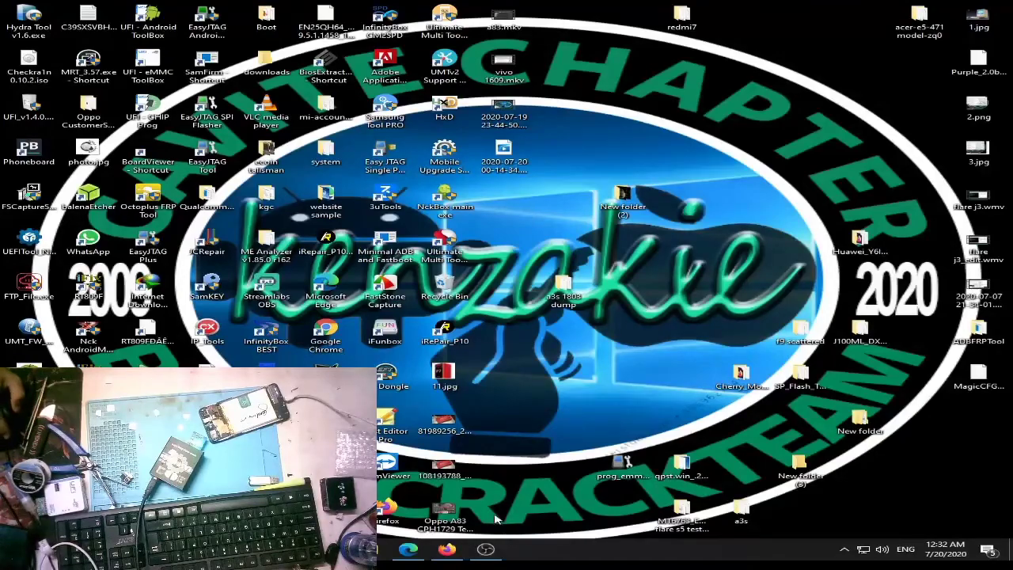
pyautogui.click(490, 552)
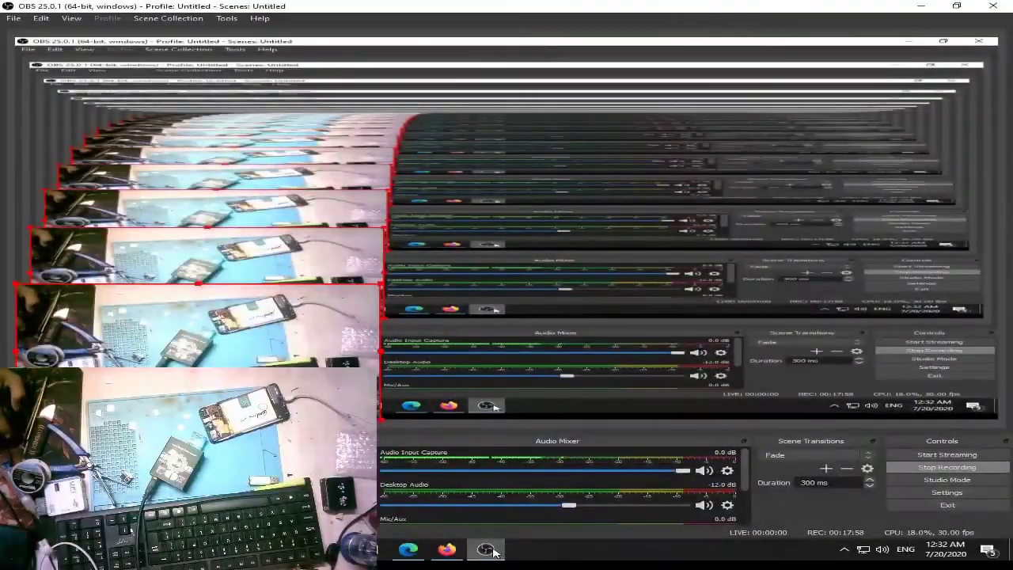
pyautogui.click(494, 552)
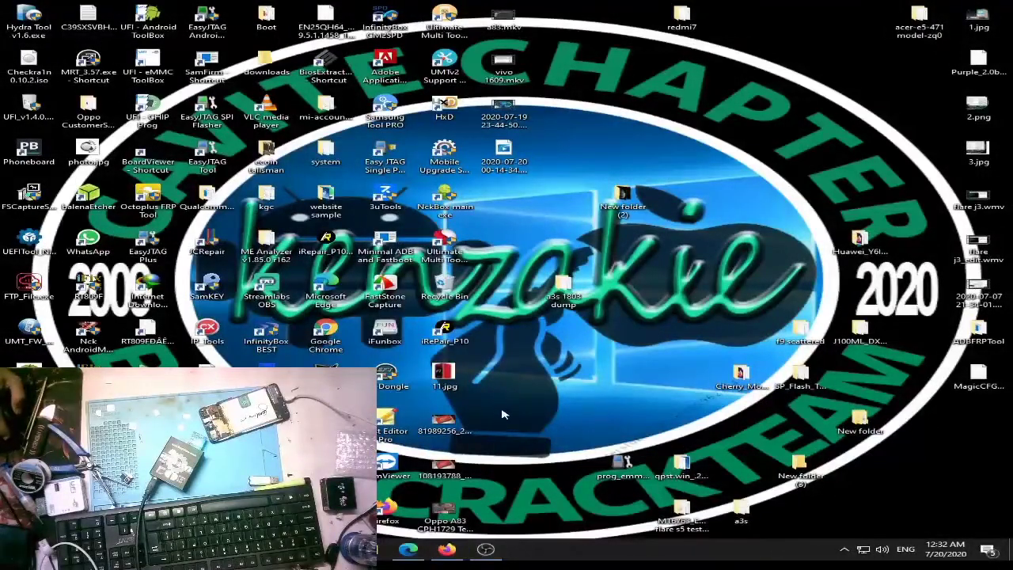
pyautogui.rightClick(578, 230)
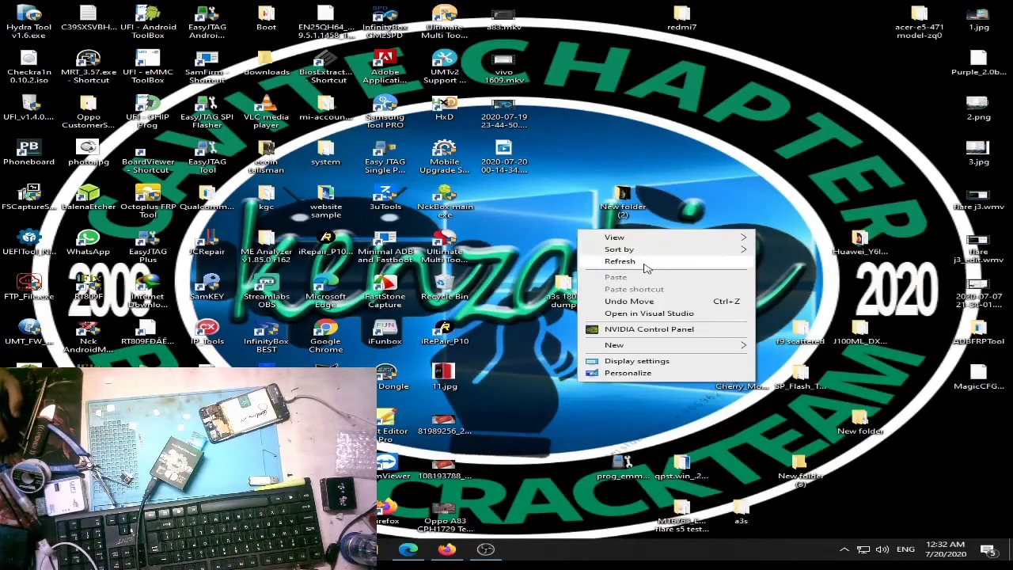
pyautogui.click(611, 262)
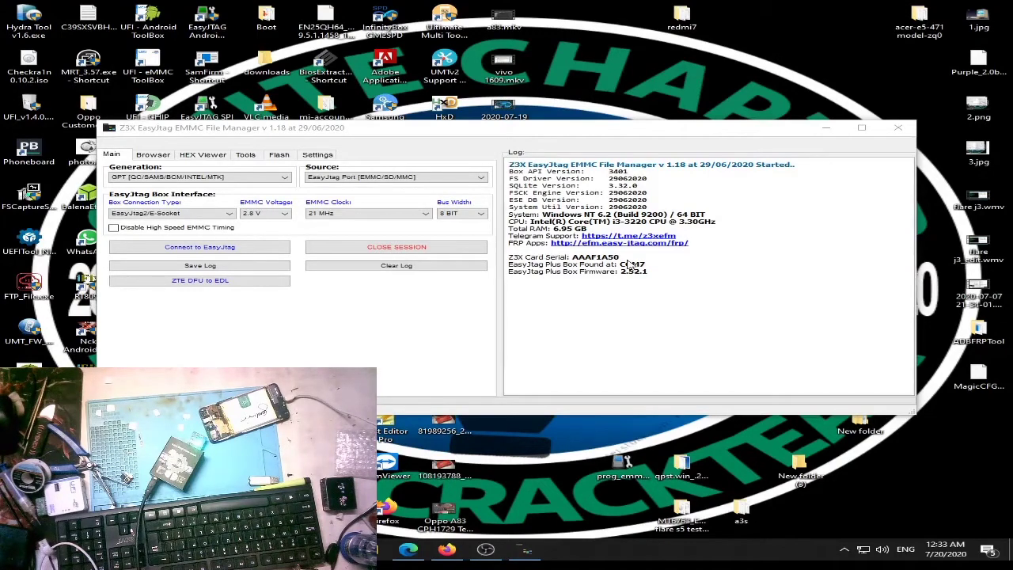
# - Set the EasyJtag box connection type to EasyJtag2/ISP and the eMMC clock to 18 MHz
pyautogui.click(203, 212)
pyautogui.click(208, 225)
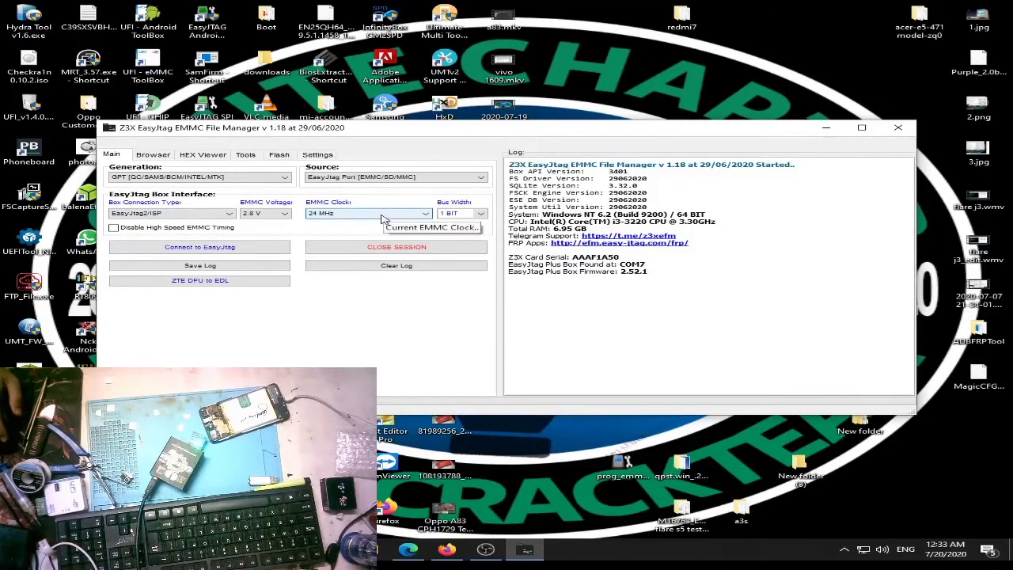
pyautogui.click(382, 215)
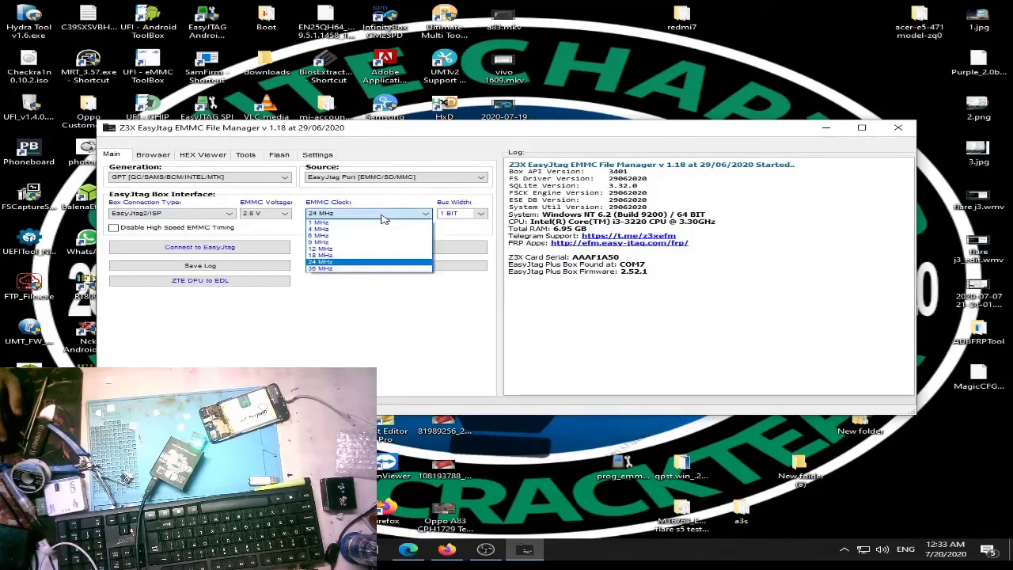
pyautogui.click(331, 256)
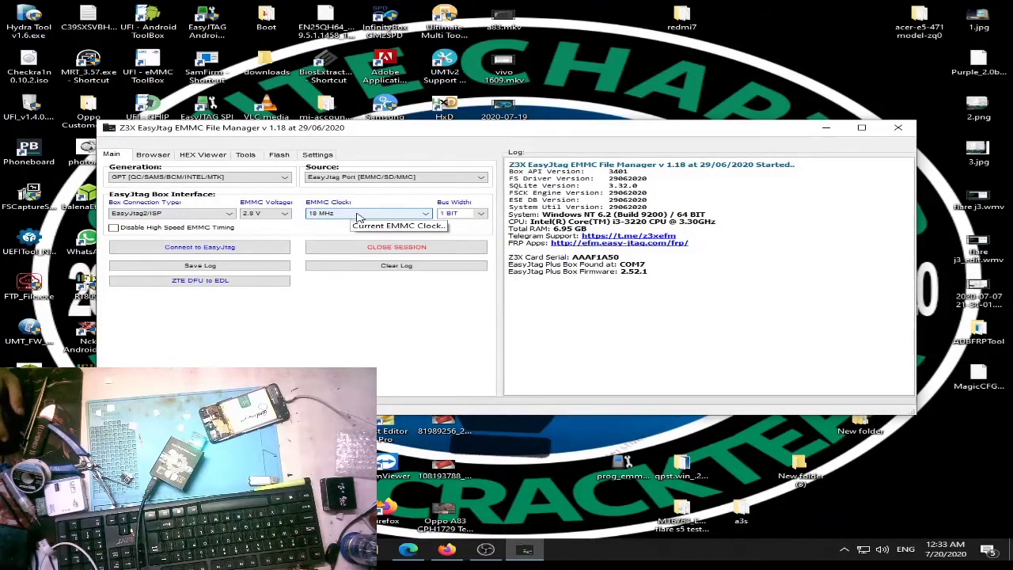
# - Choose the GPT [QC/SAMS/BCM/INTEL/MTK] generation and the EasyJtag Port [EMMC/SD/MMC] source, and connect to the EasyJtag box
pyautogui.click(212, 181)
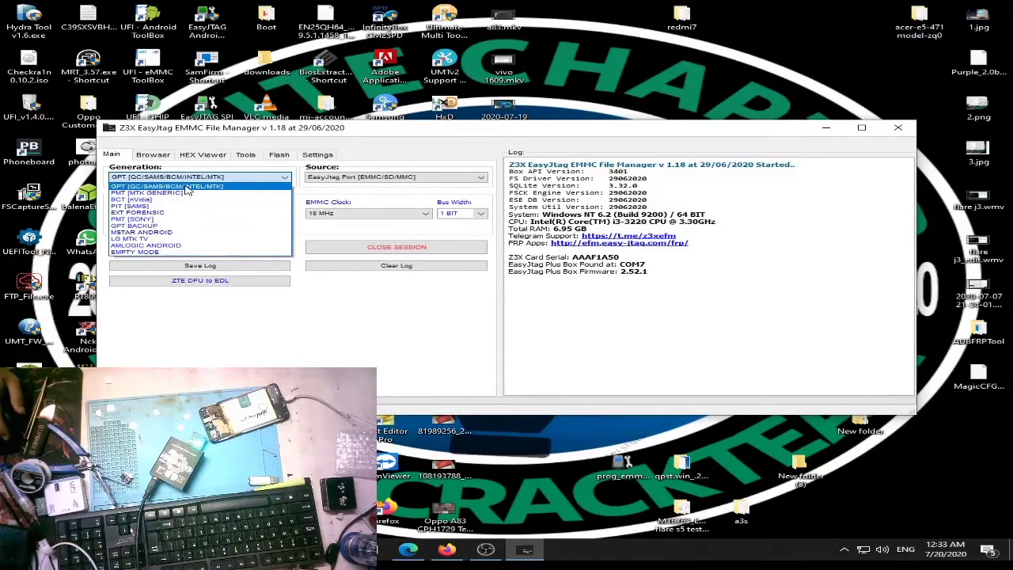
pyautogui.click(187, 188)
pyautogui.click(423, 181)
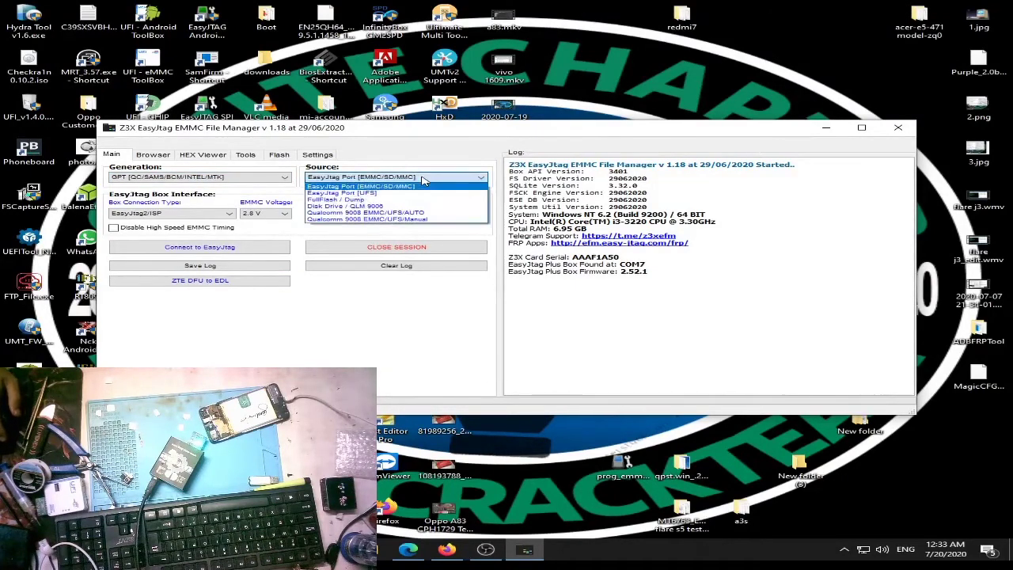
pyautogui.click(402, 188)
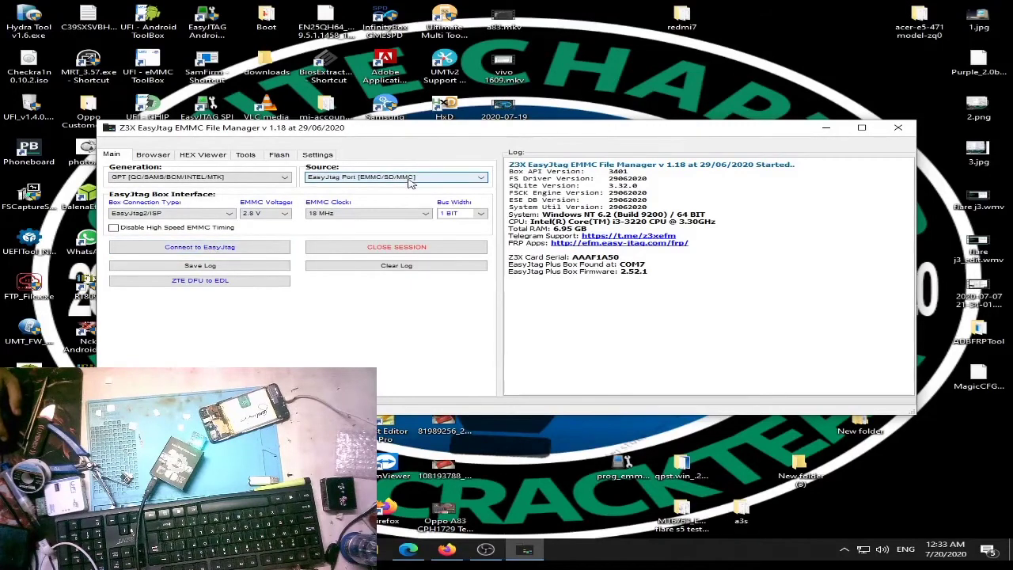
pyautogui.click(201, 250)
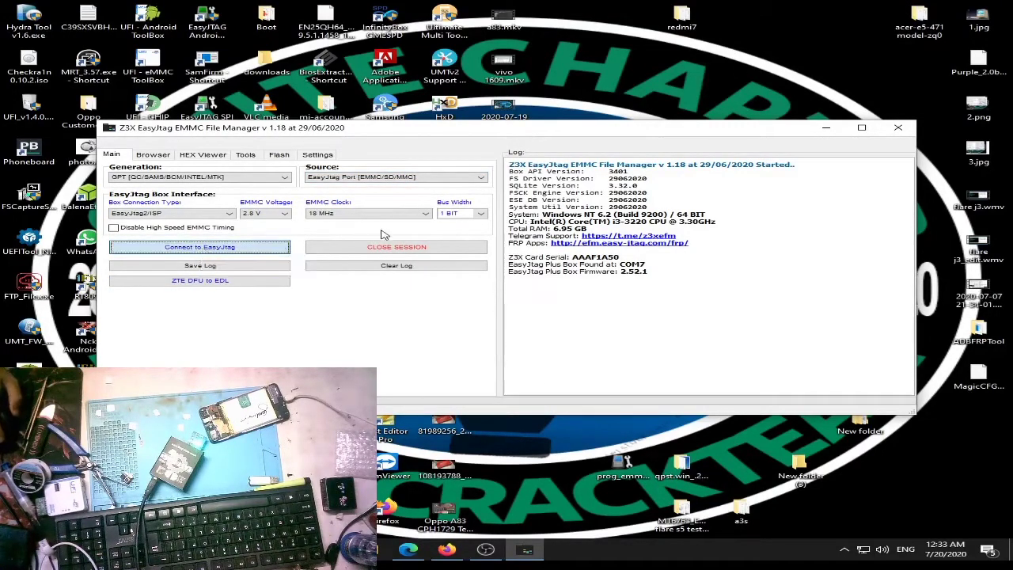
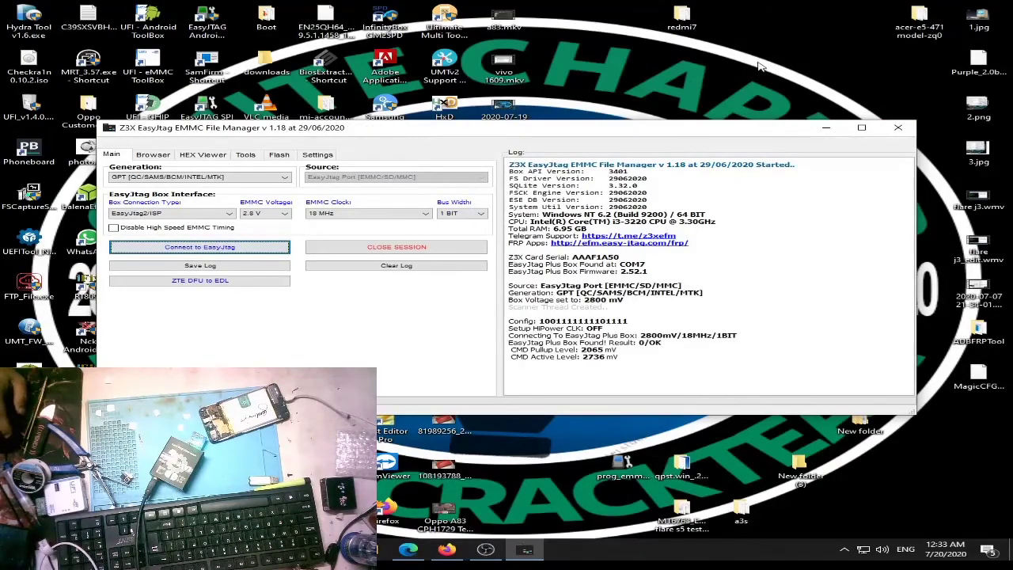
pyautogui.rightClick(787, 45)
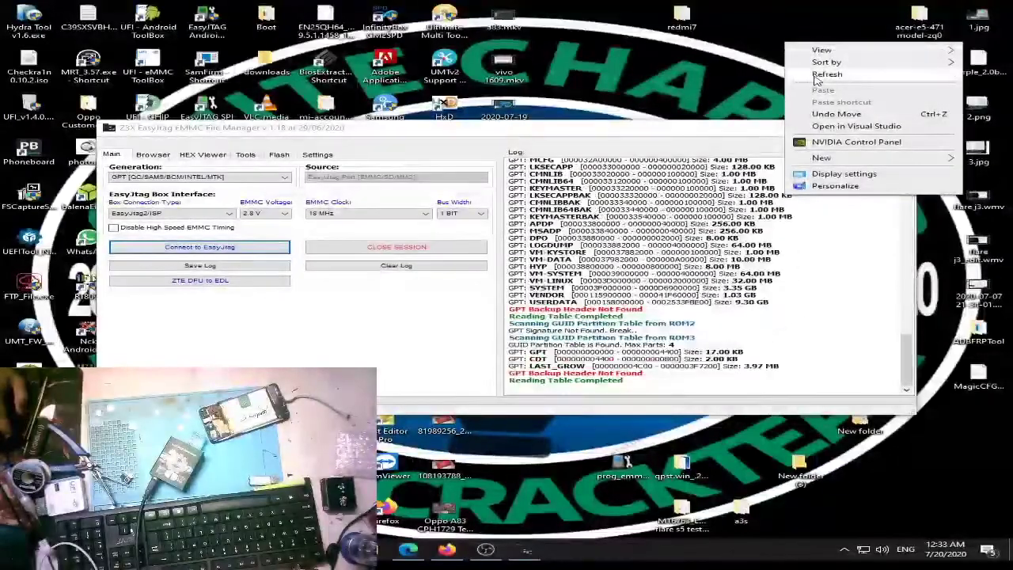
pyautogui.click(825, 75)
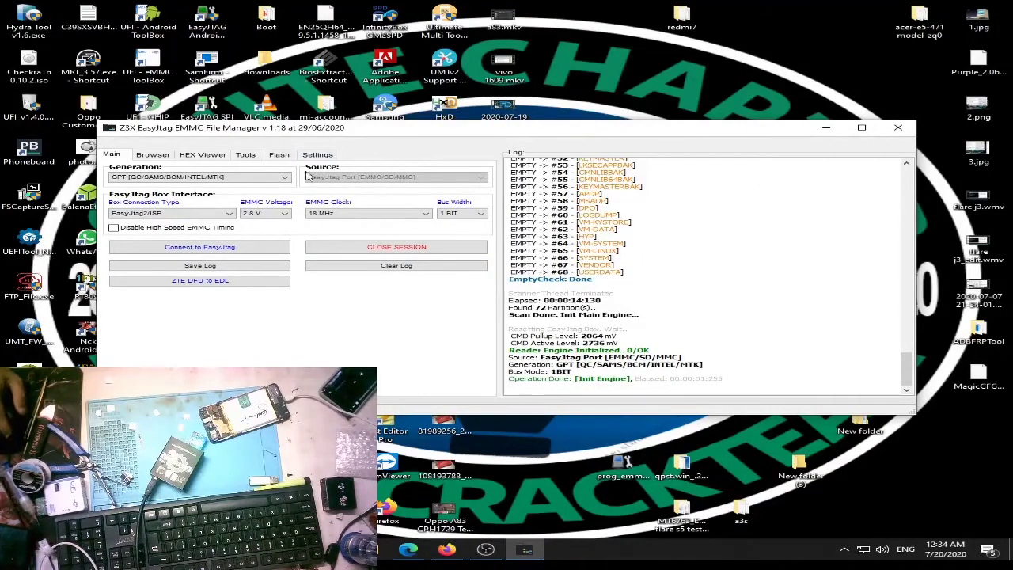
# - Open the Qualcomm flashing page, look through the flash folder chooser, and dismiss it
pyautogui.click(280, 155)
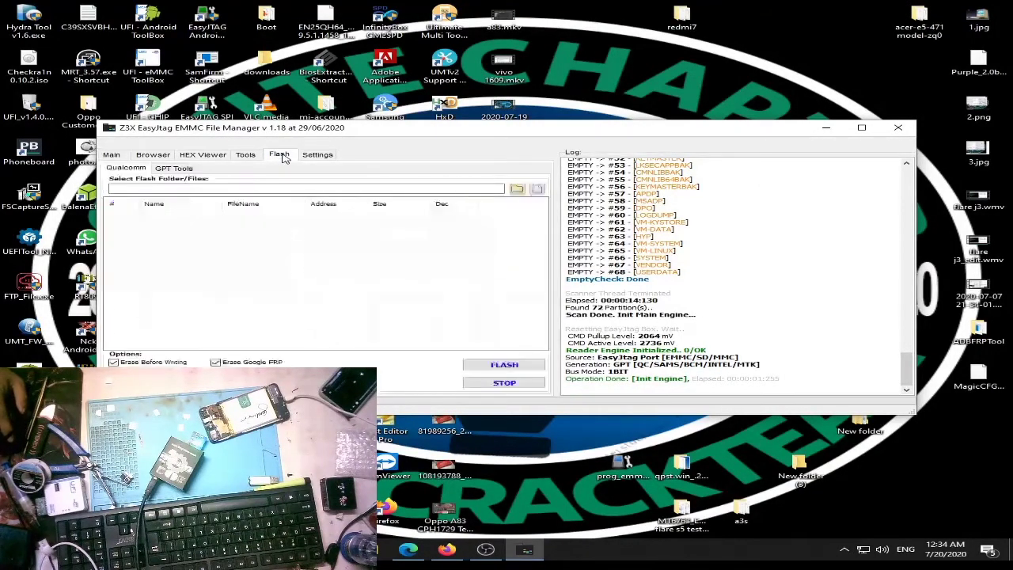
pyautogui.click(517, 190)
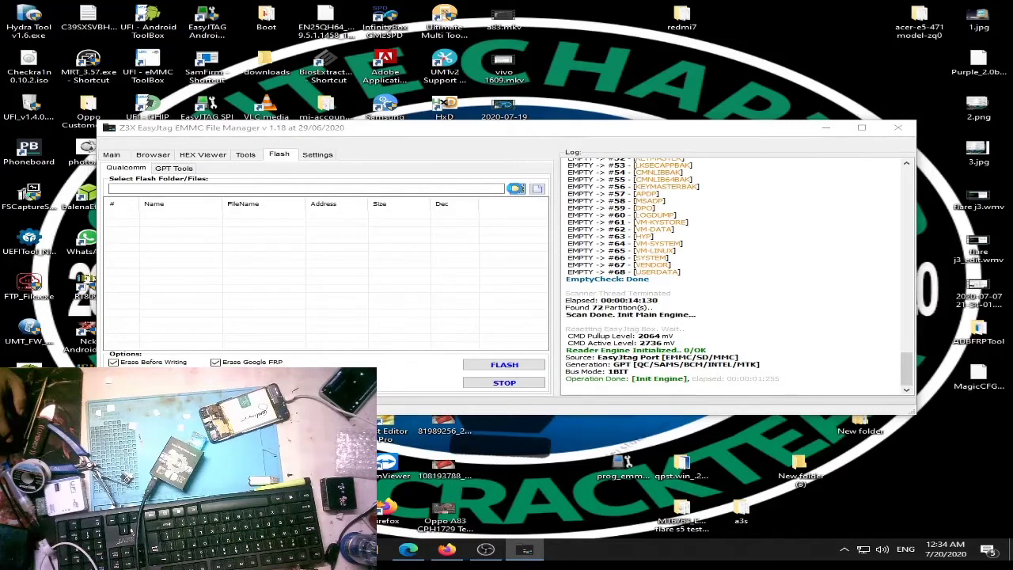
pyautogui.scroll(3, 592, 285)
pyautogui.click(622, 354)
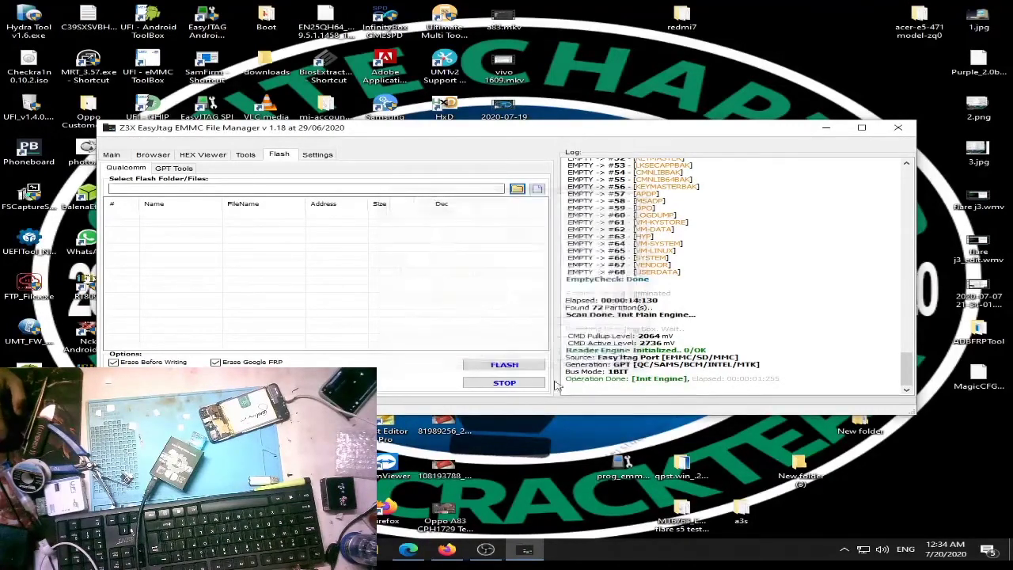
# - Open a File Explorer window from a desktop folder and go to the oppo folder on New Volume (D:)
pyautogui.doubleClick(682, 510)
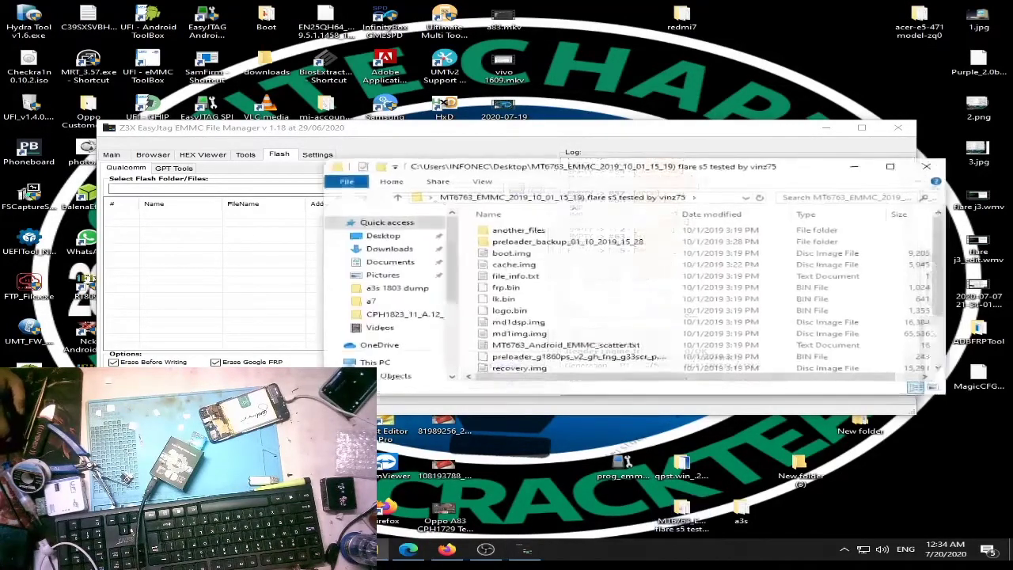
pyautogui.scroll(-2, 387, 332)
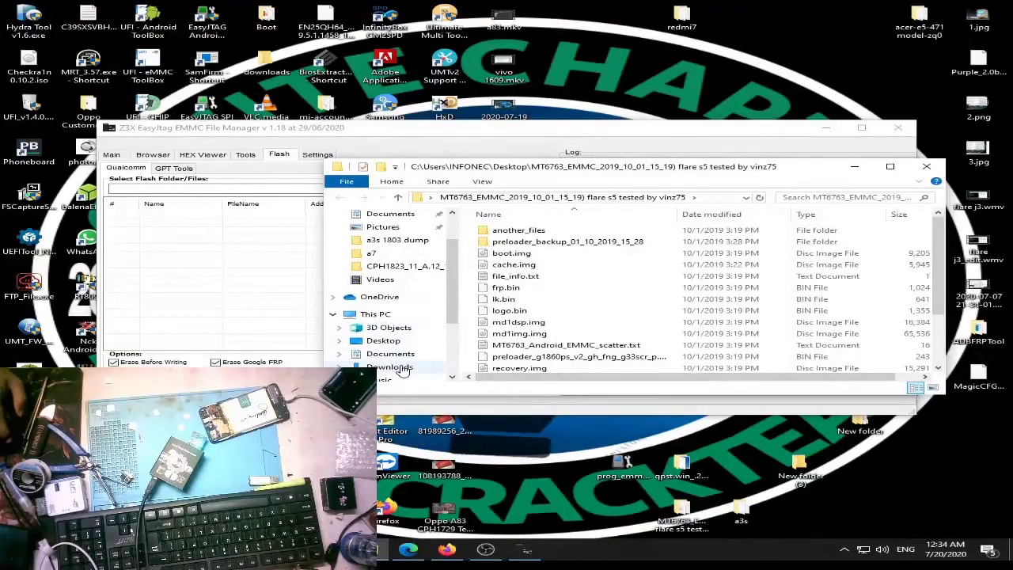
pyautogui.scroll(-1, 401, 366)
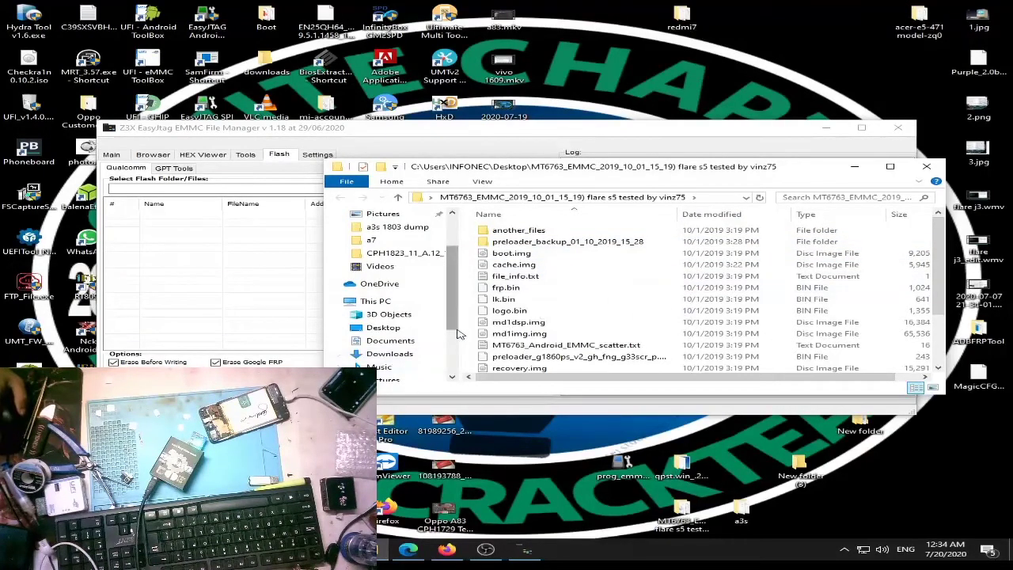
pyautogui.scroll(-2, 368, 358)
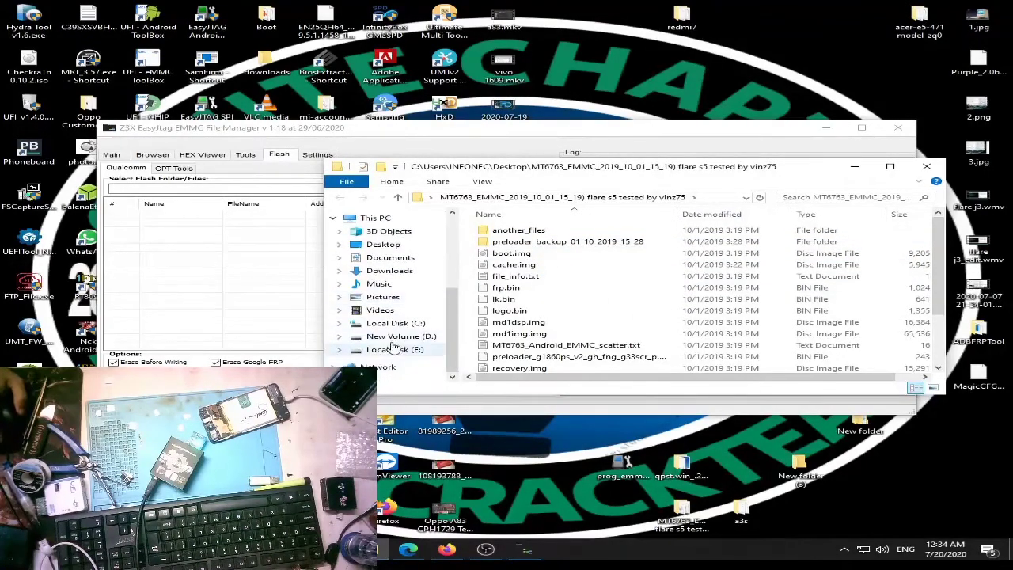
pyautogui.click(401, 337)
pyautogui.scroll(-4, 556, 283)
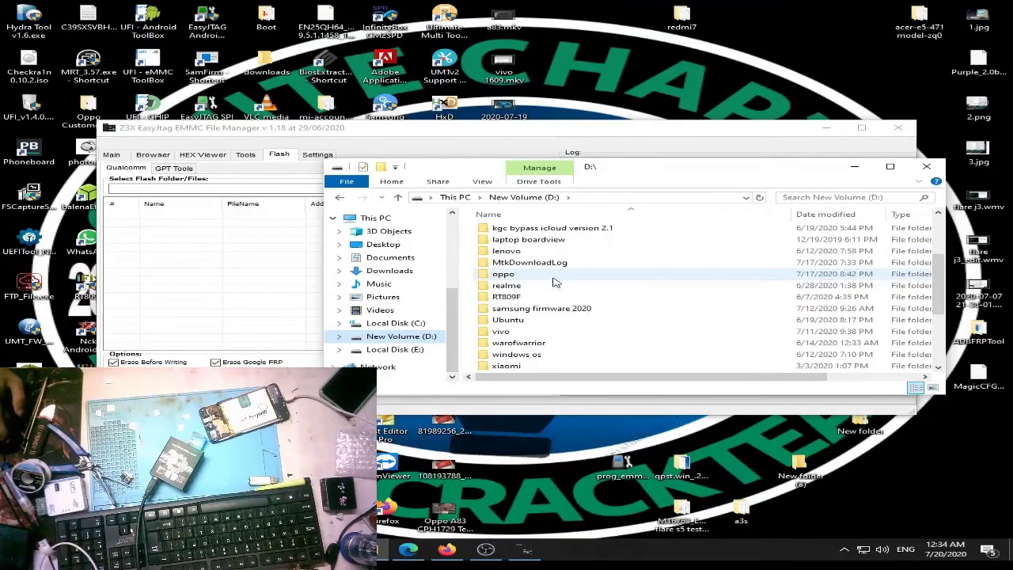
pyautogui.doubleClick(556, 277)
# - Look through the oppo firmware folders and inspect the contents of OPPO A3S CPH1803EX_11_A.12_180927_cda88134
pyautogui.scroll(-1, 560, 270)
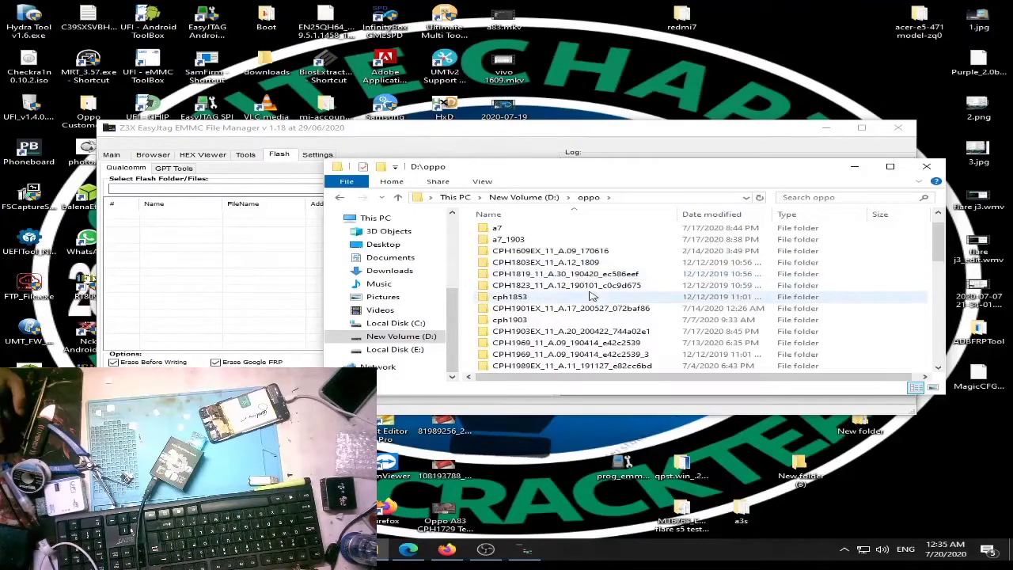
pyautogui.scroll(-1, 576, 287)
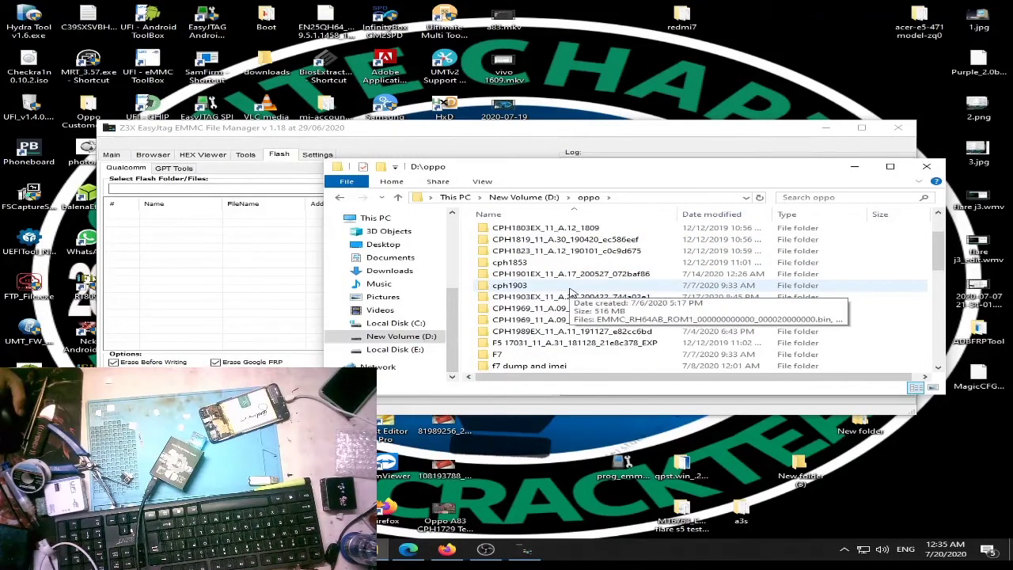
pyautogui.scroll(-3, 573, 297)
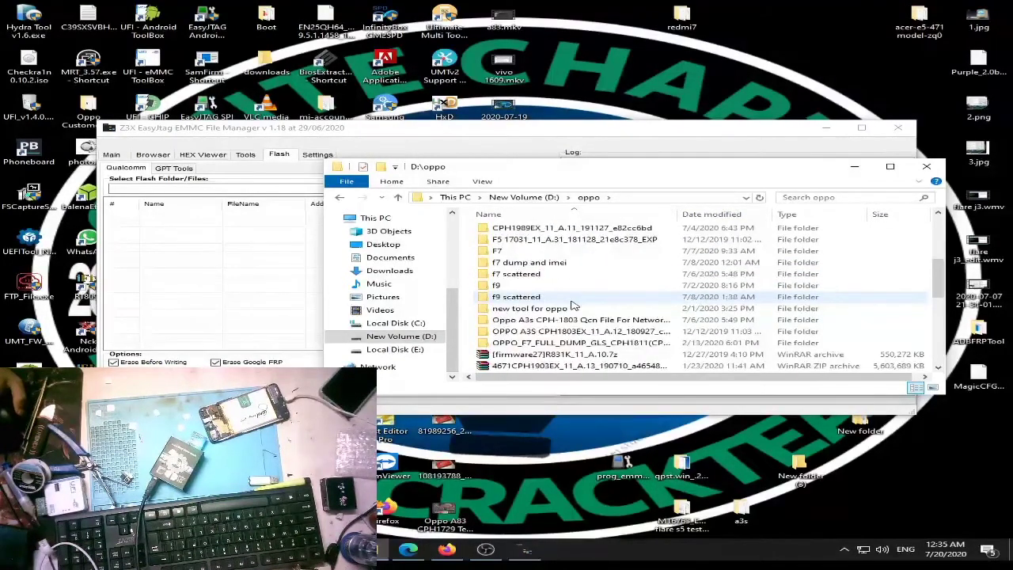
pyautogui.scroll(-1, 574, 307)
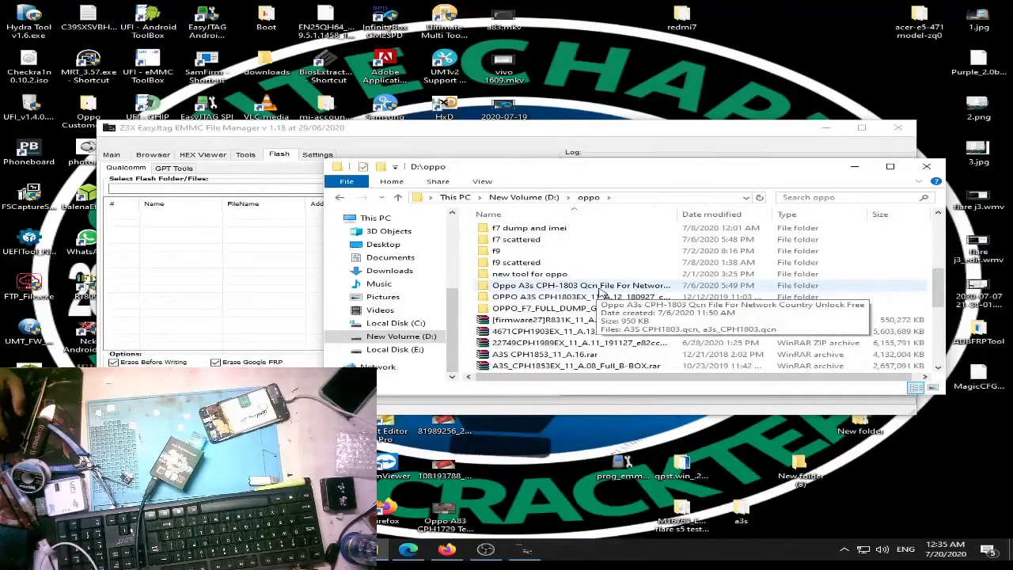
pyautogui.doubleClick(591, 298)
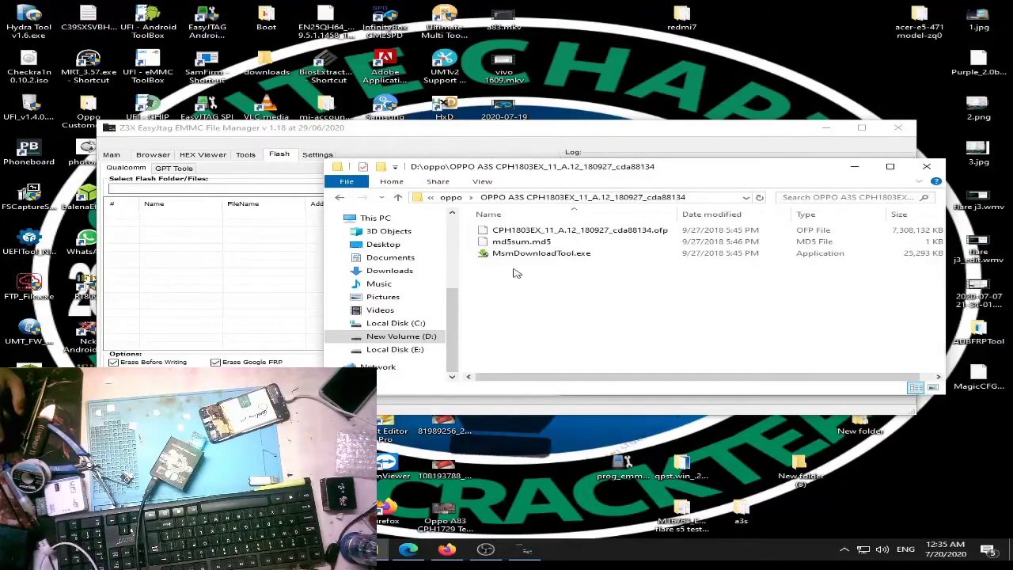
pyautogui.click(342, 198)
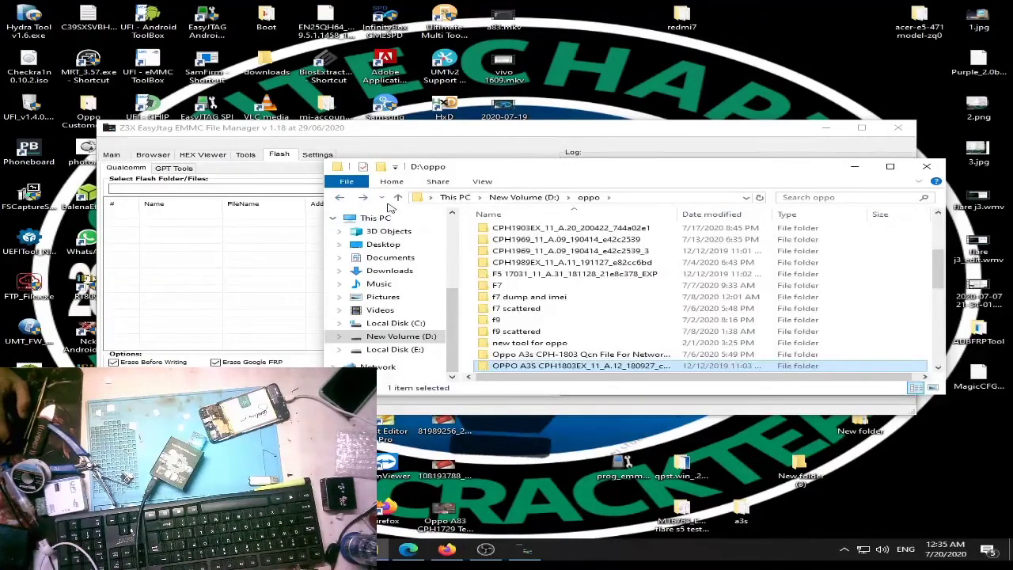
pyautogui.scroll(-2, 633, 308)
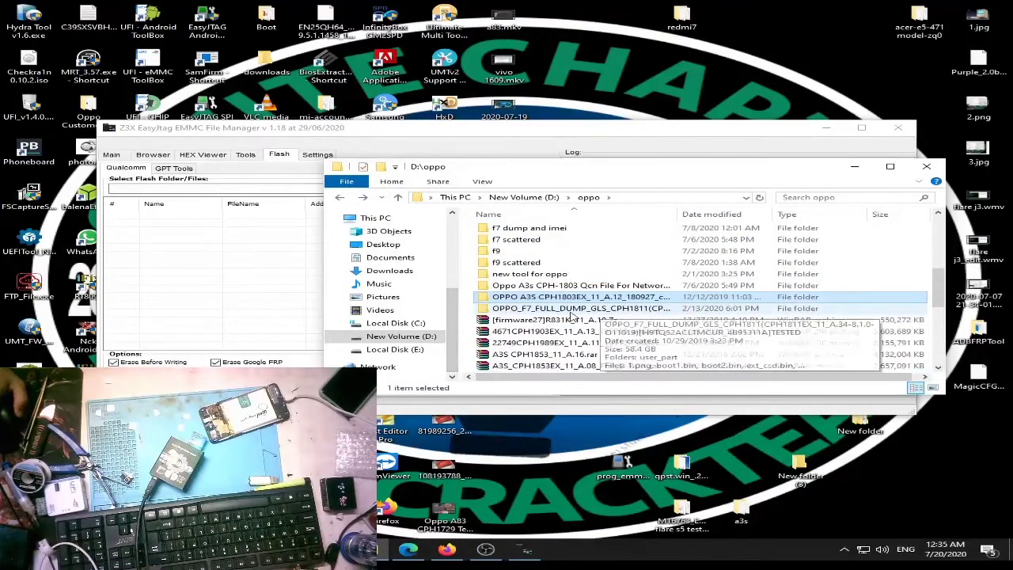
# - Check the files in the CPH1803EX_11_A.12_1809 firmware folder, copy that folder to the desktop, and close File Explorer
pyautogui.scroll(3, 633, 309)
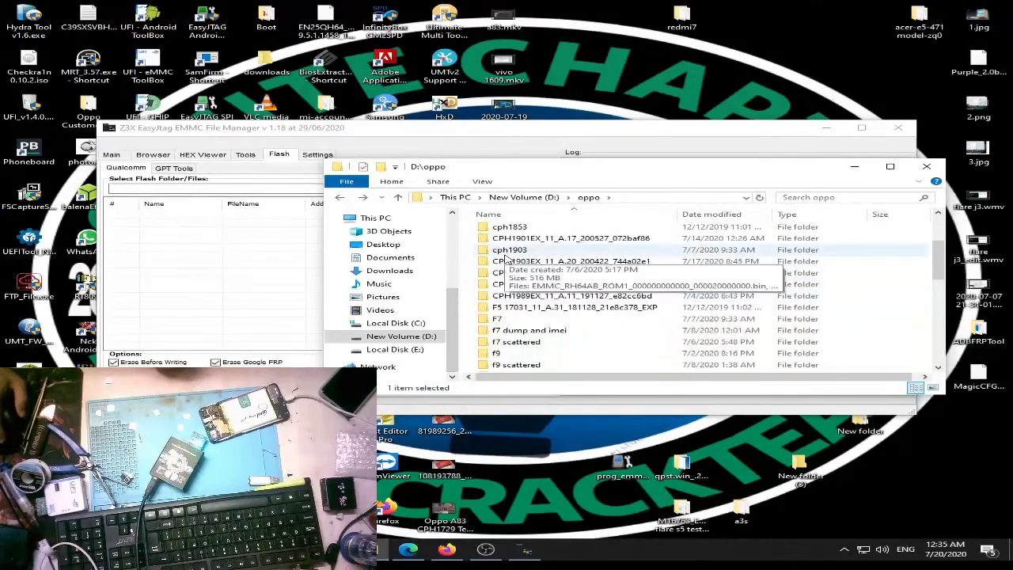
pyautogui.scroll(2, 526, 239)
pyautogui.click(563, 262)
pyautogui.doubleClick(563, 264)
pyautogui.scroll(-8, 600, 294)
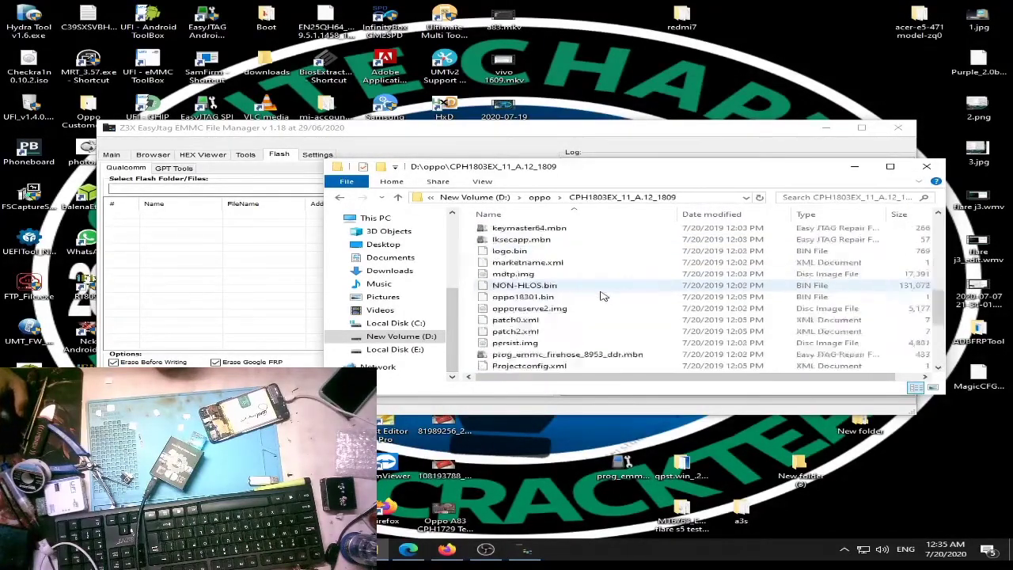
pyautogui.scroll(8, 600, 296)
pyautogui.click(340, 197)
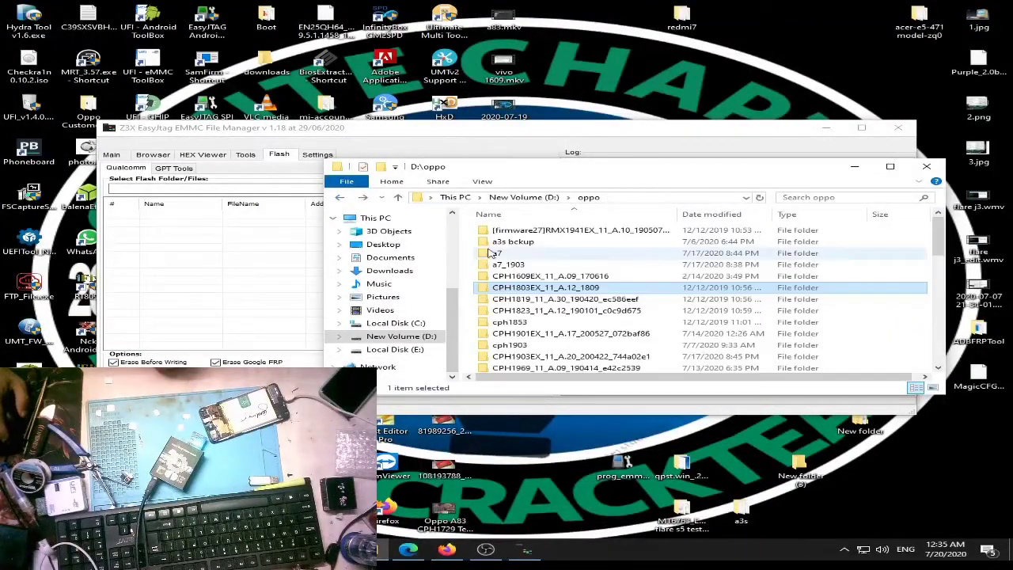
pyautogui.moveTo(532, 291); pyautogui.dragTo(902, 518)
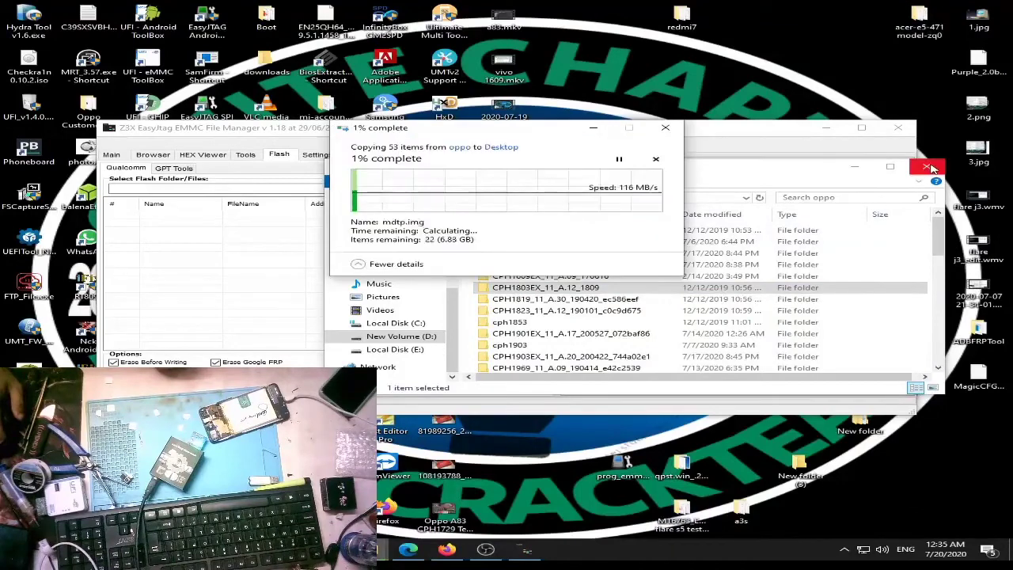
pyautogui.click(925, 166)
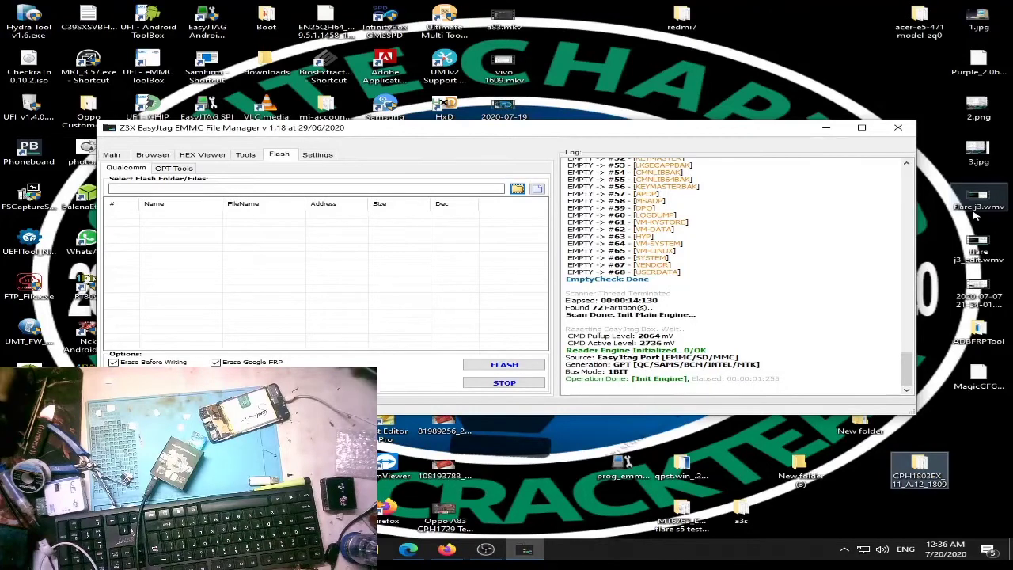
# - Load the CPH1803EX_11_A.12_1809 folder from the desktop as the Qualcomm flash folder and look over its partition list
pyautogui.click(517, 190)
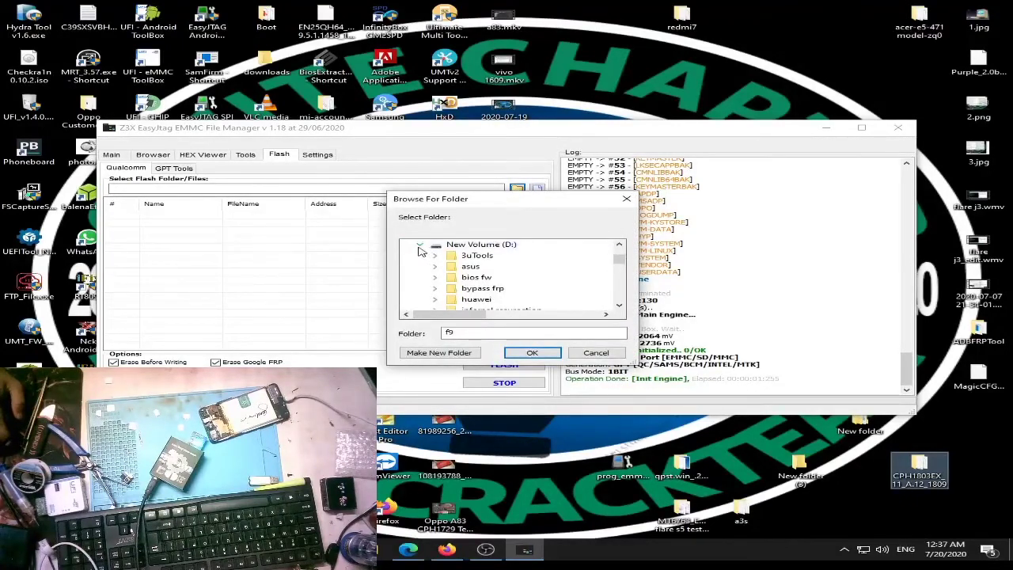
pyautogui.click(420, 245)
pyautogui.scroll(4, 421, 250)
pyautogui.click(420, 247)
pyautogui.scroll(-6, 515, 265)
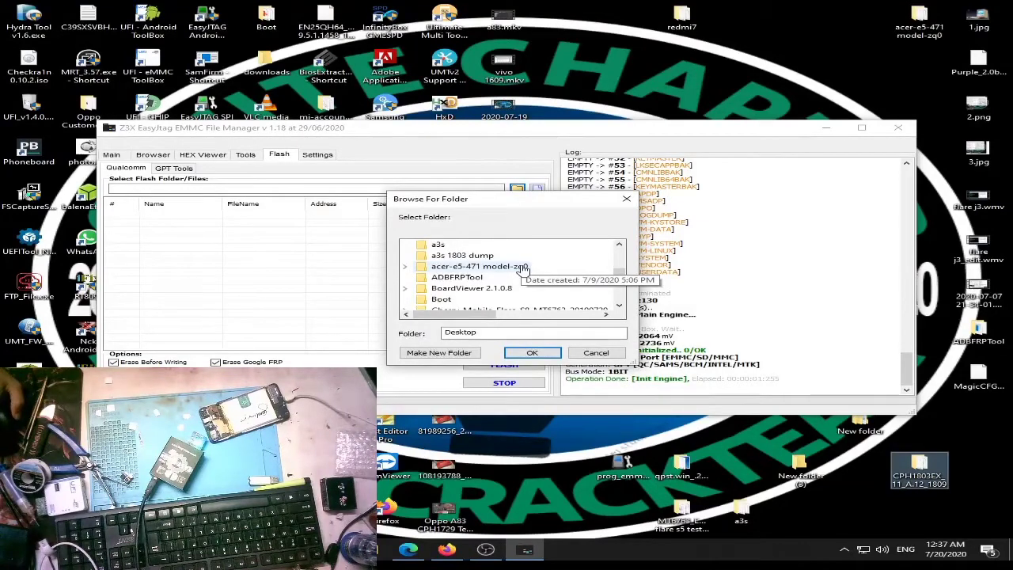
pyautogui.scroll(-2, 519, 283)
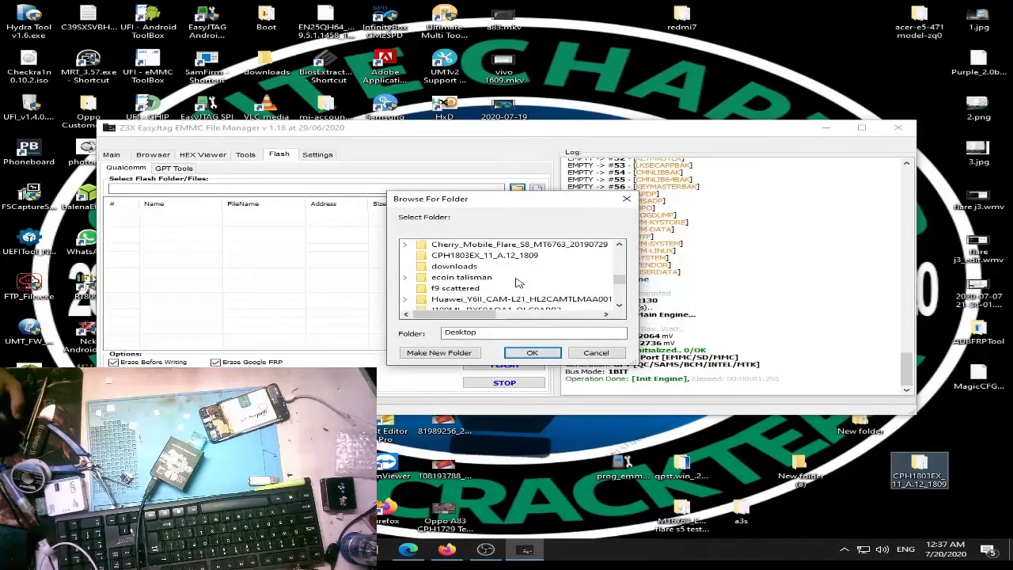
pyautogui.click(504, 256)
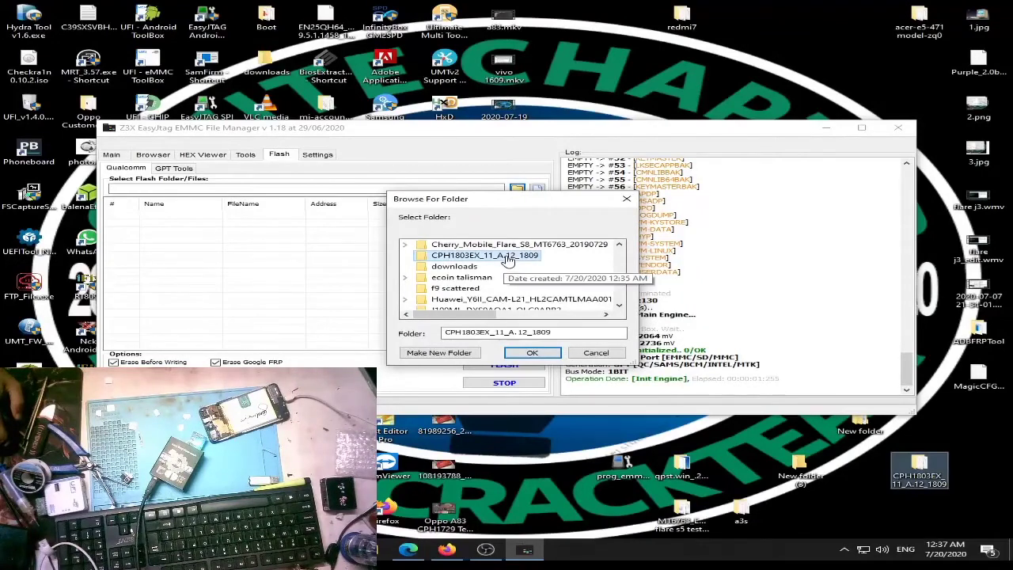
pyautogui.click(533, 353)
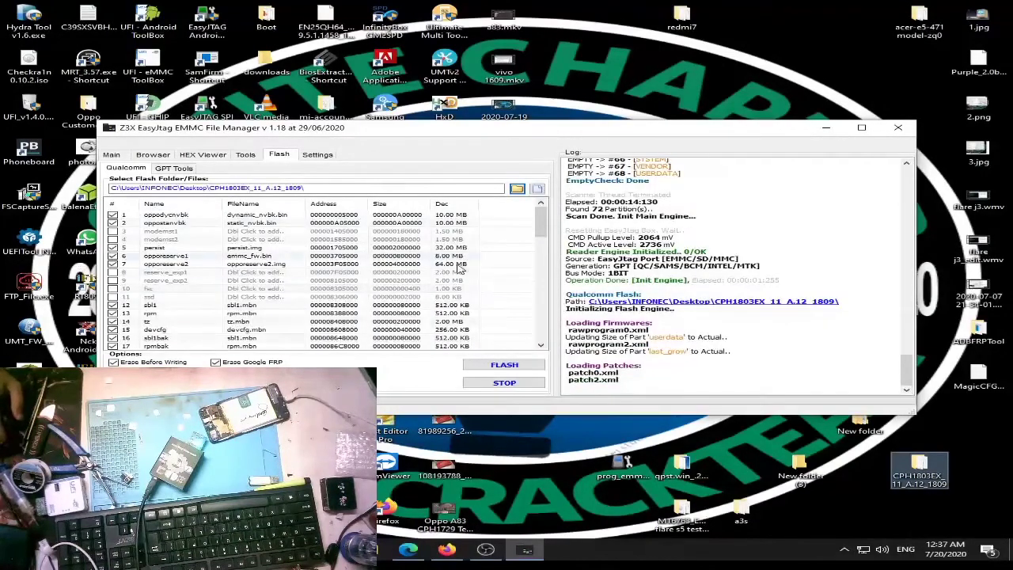
pyautogui.scroll(-3, 510, 218)
pyautogui.scroll(3, 514, 215)
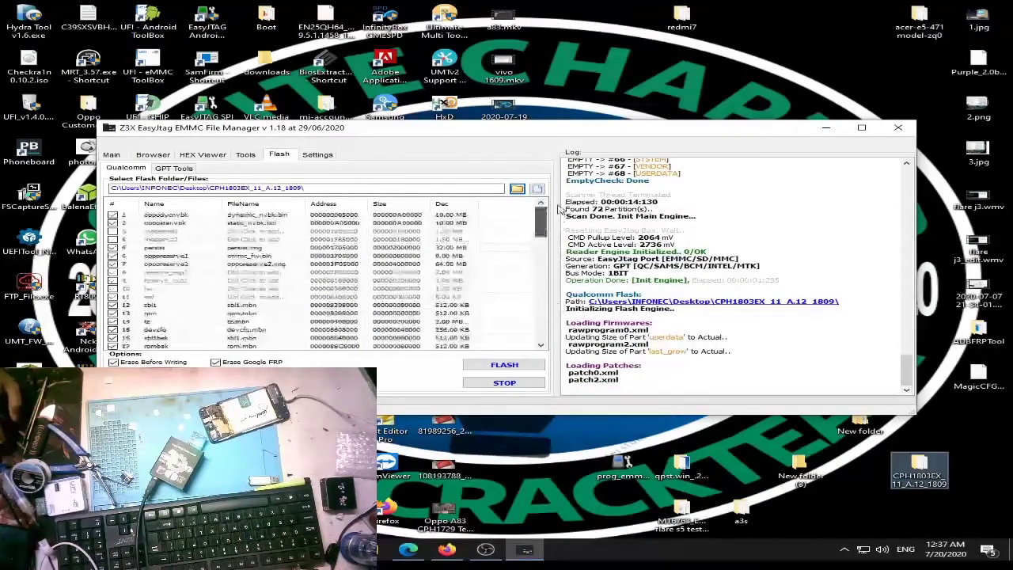
# - Assign oppodycnvbk.bin from the desktop folder a3s 1803 dump to the oppodycnvbk partition, keeping that partition enabled
pyautogui.click(113, 214)
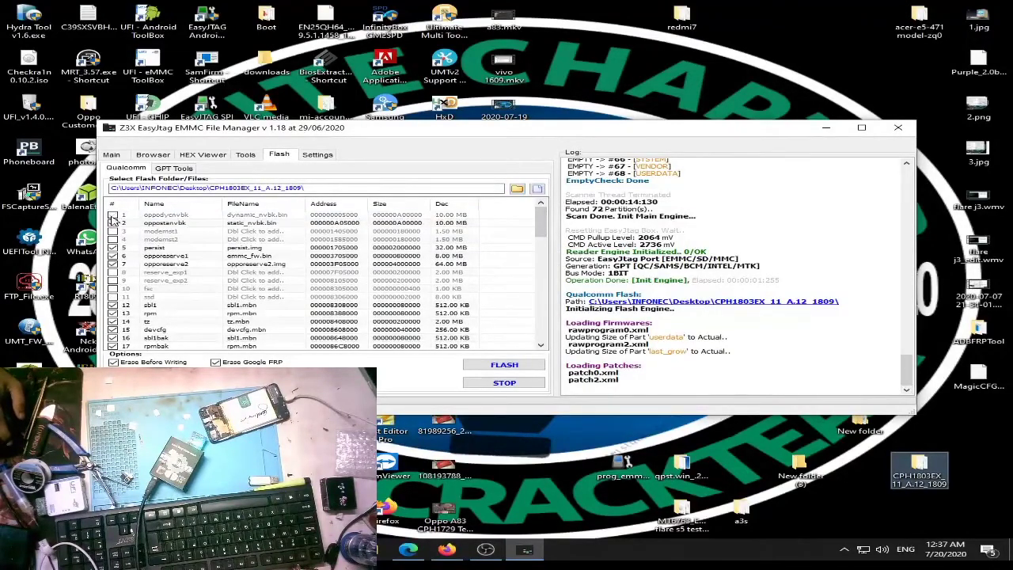
pyautogui.click(112, 214)
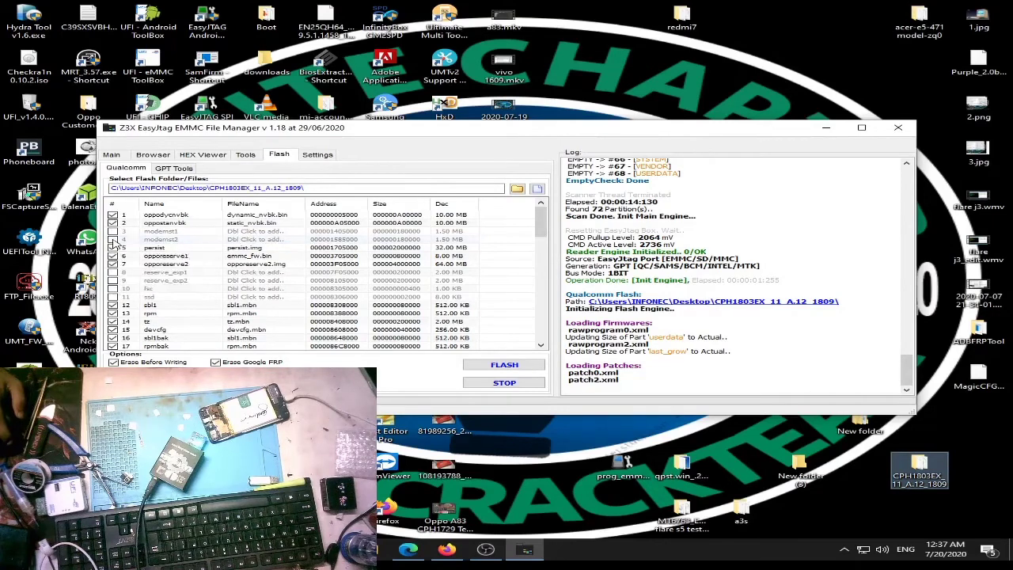
pyautogui.doubleClick(272, 220)
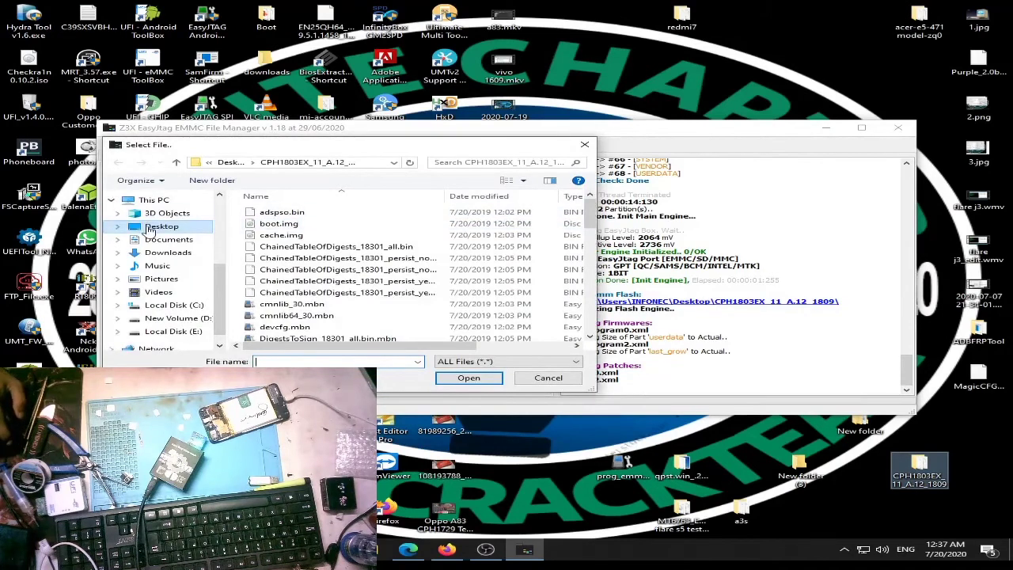
pyautogui.click(162, 226)
pyautogui.doubleClick(311, 224)
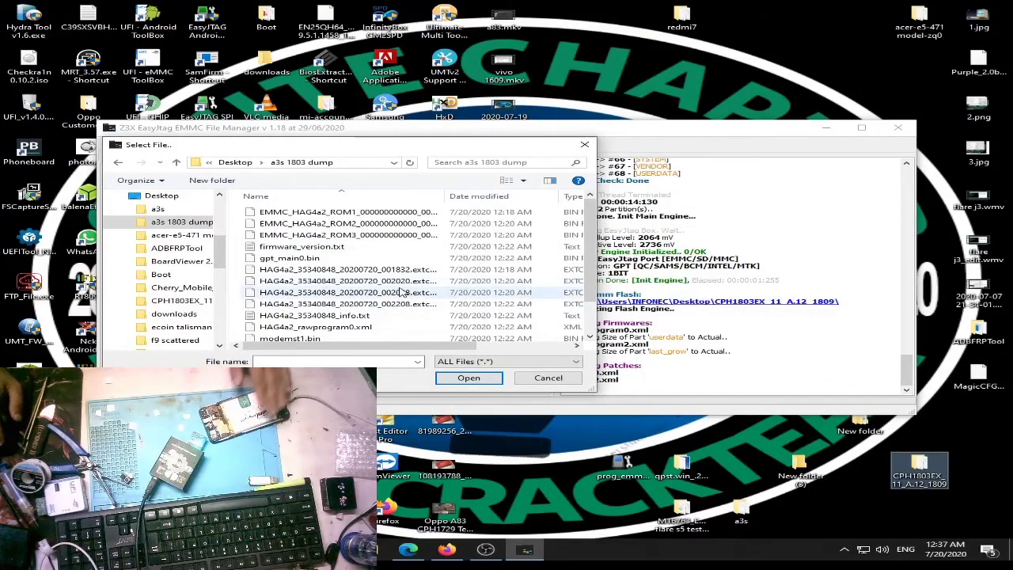
pyautogui.scroll(-1, 403, 286)
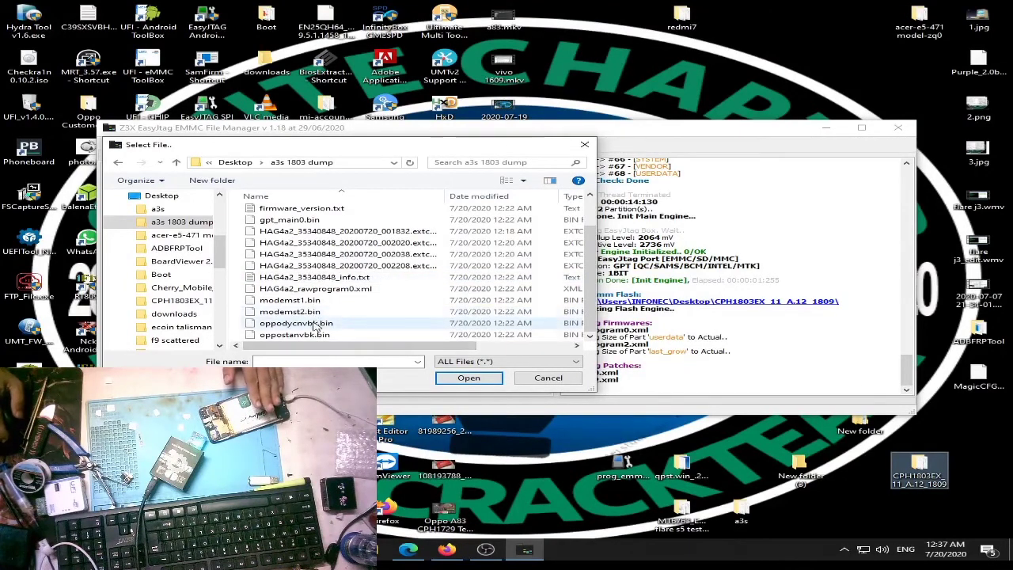
pyautogui.doubleClick(317, 324)
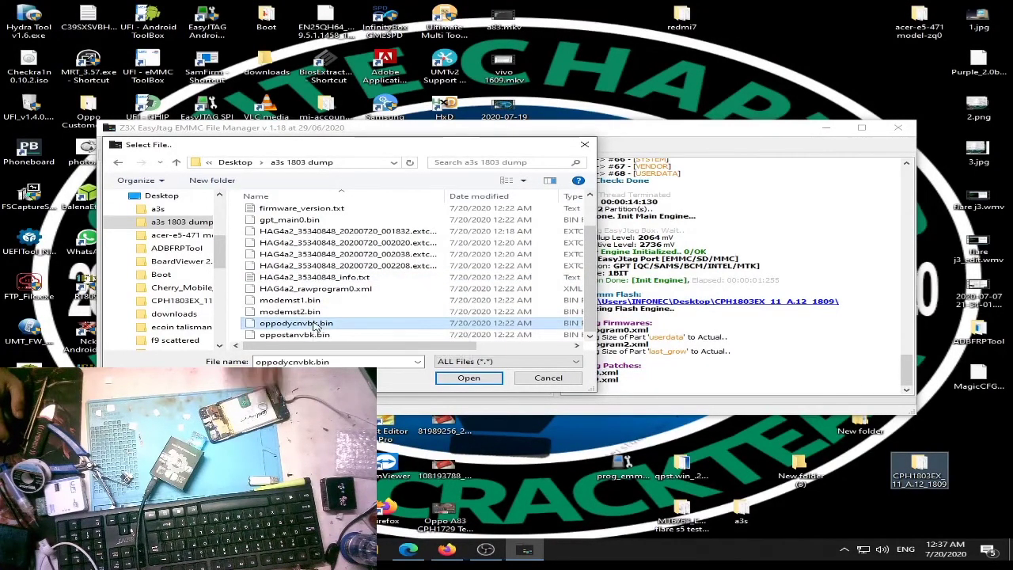
# - Replace the oppostanvbk partition's file with oppostanvbk.bin from the a3s 1803 dump folder
pyautogui.doubleClick(277, 230)
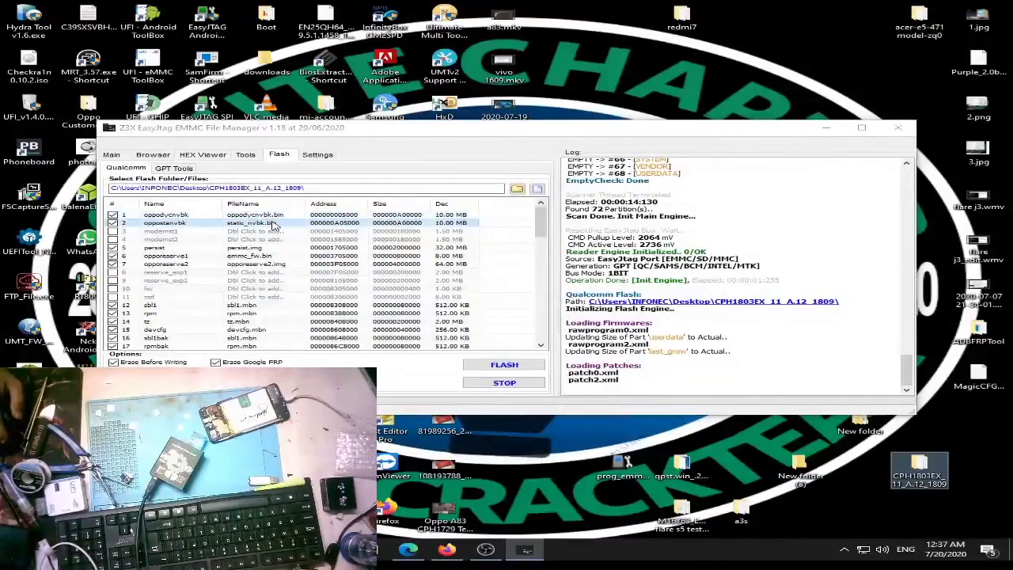
pyautogui.scroll(-1, 310, 226)
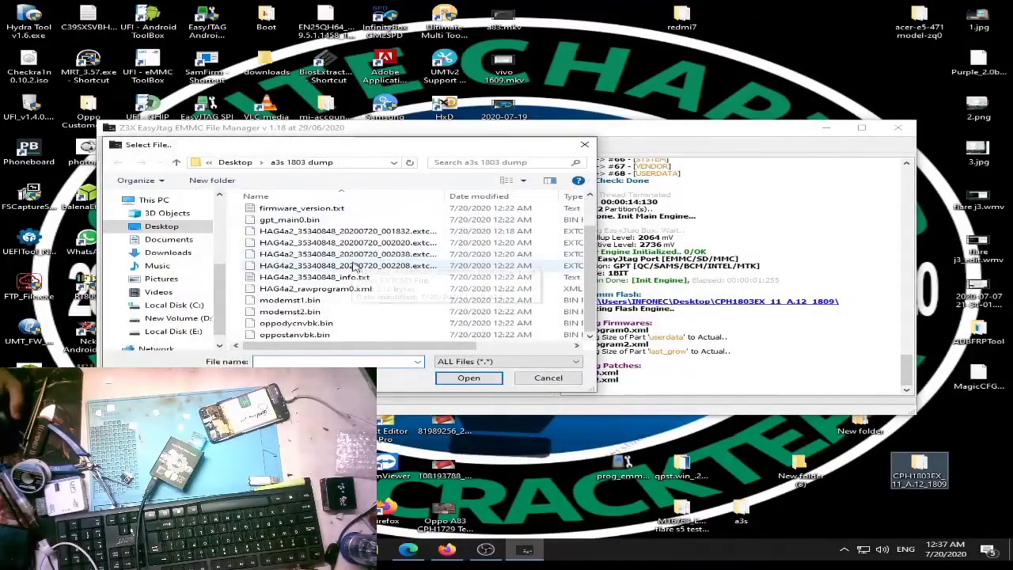
pyautogui.doubleClick(308, 335)
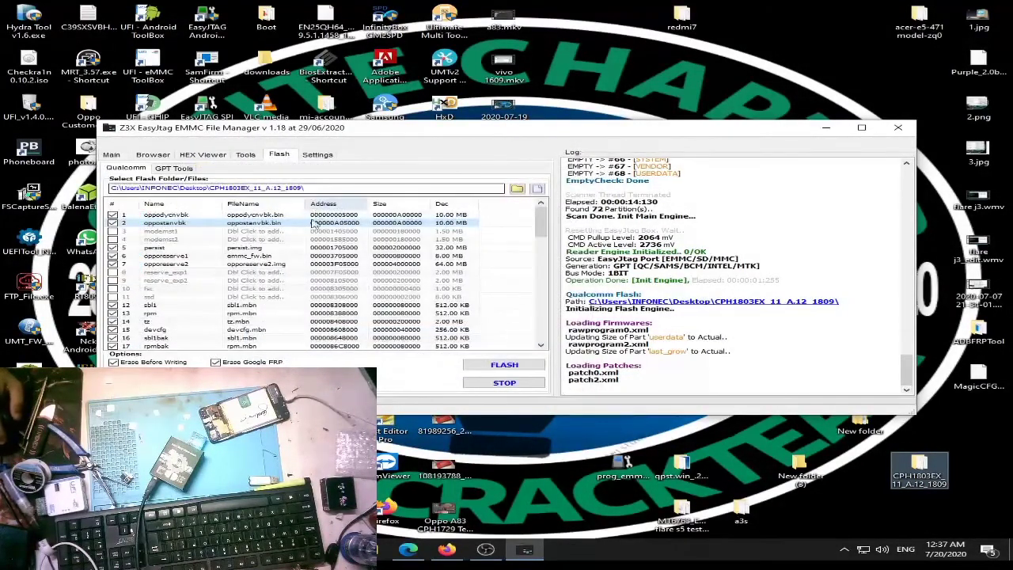
# - Assign modemst1.bin and modemst2.bin from the a3s 1803 dump folder to the modemst1 and modemst2 partitions
pyautogui.doubleClick(269, 231)
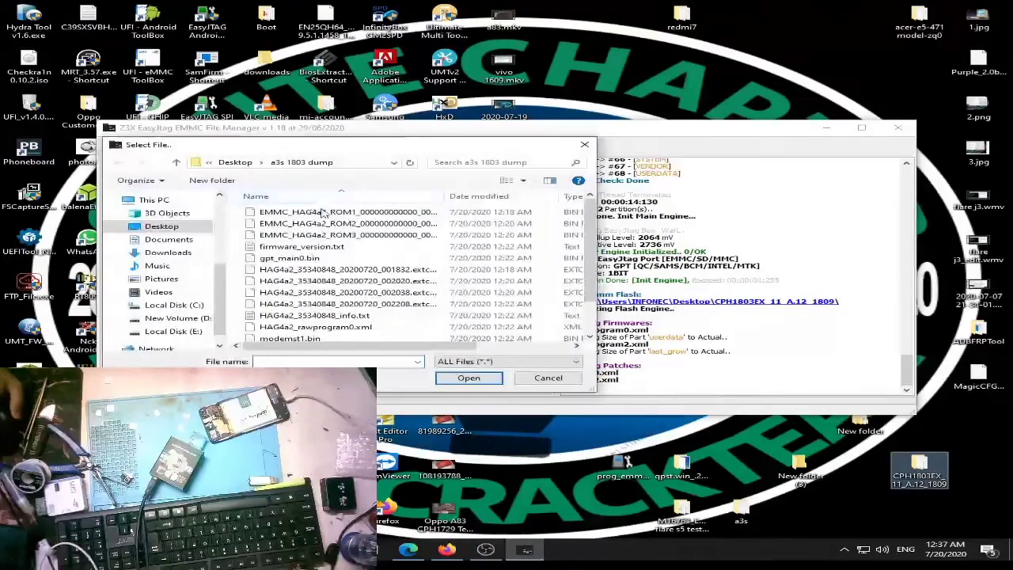
pyautogui.scroll(-1, 335, 247)
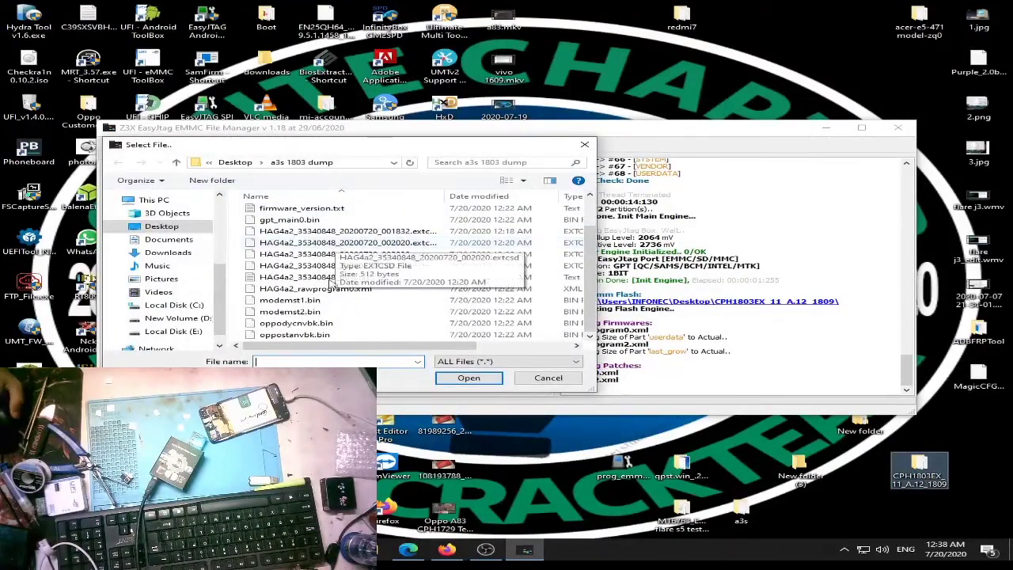
pyautogui.doubleClick(290, 300)
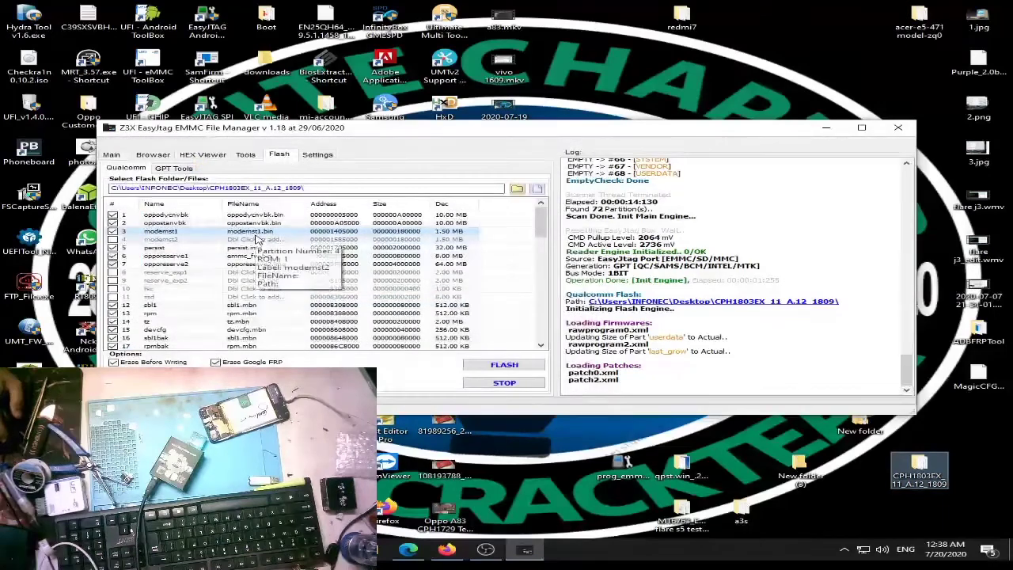
pyautogui.doubleClick(259, 239)
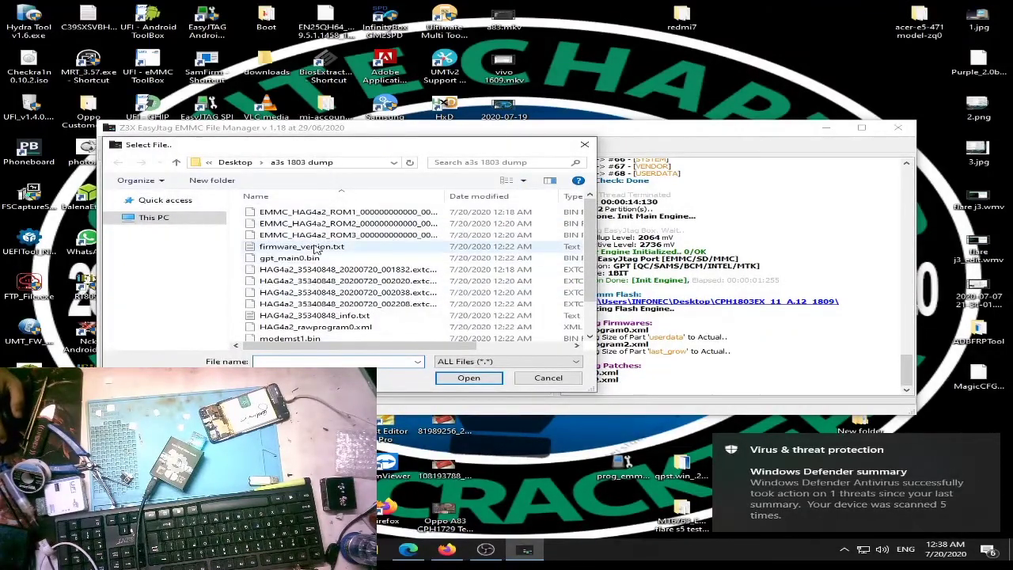
pyautogui.scroll(-1, 317, 261)
pyautogui.click(311, 314)
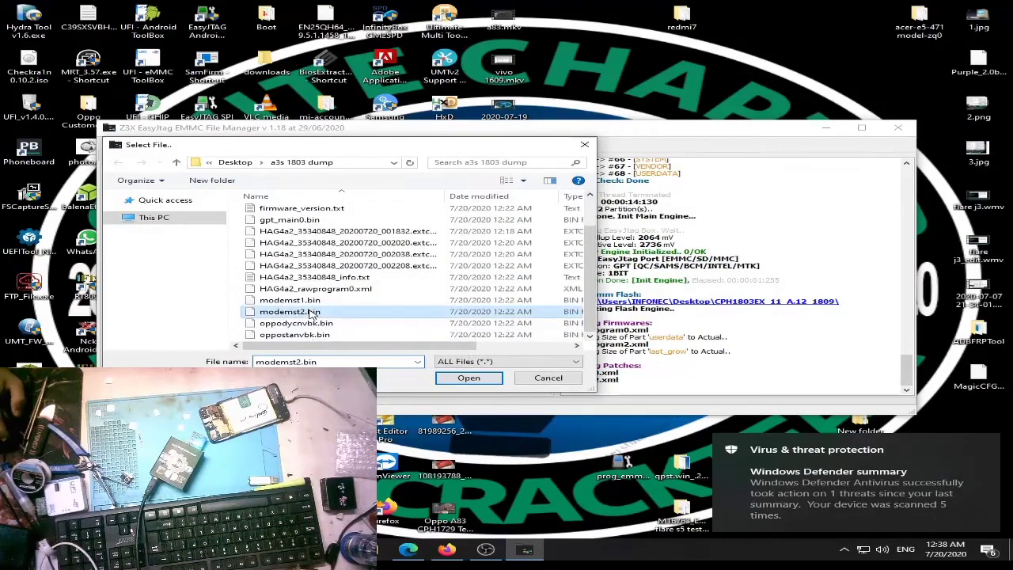
pyautogui.doubleClick(308, 312)
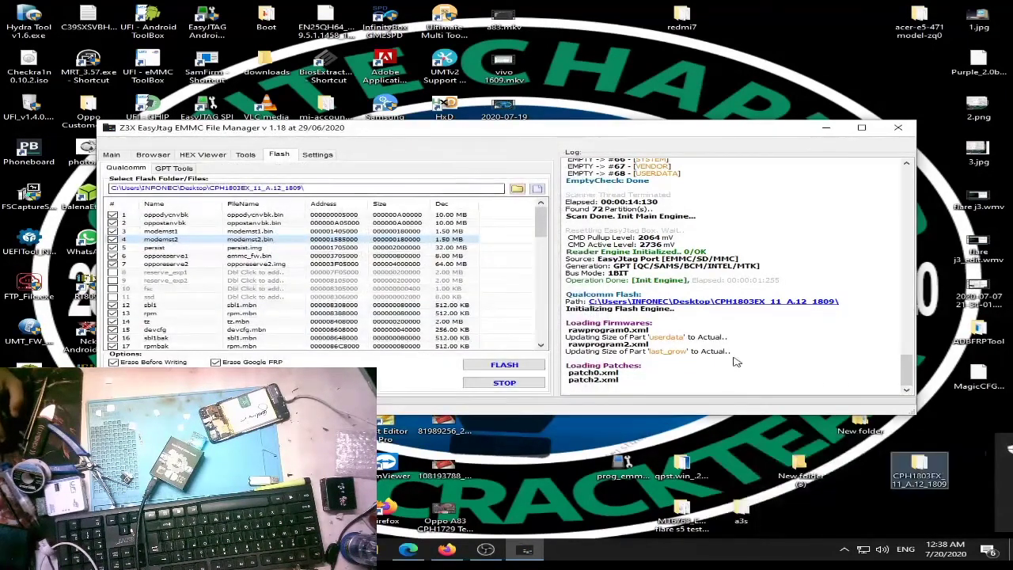
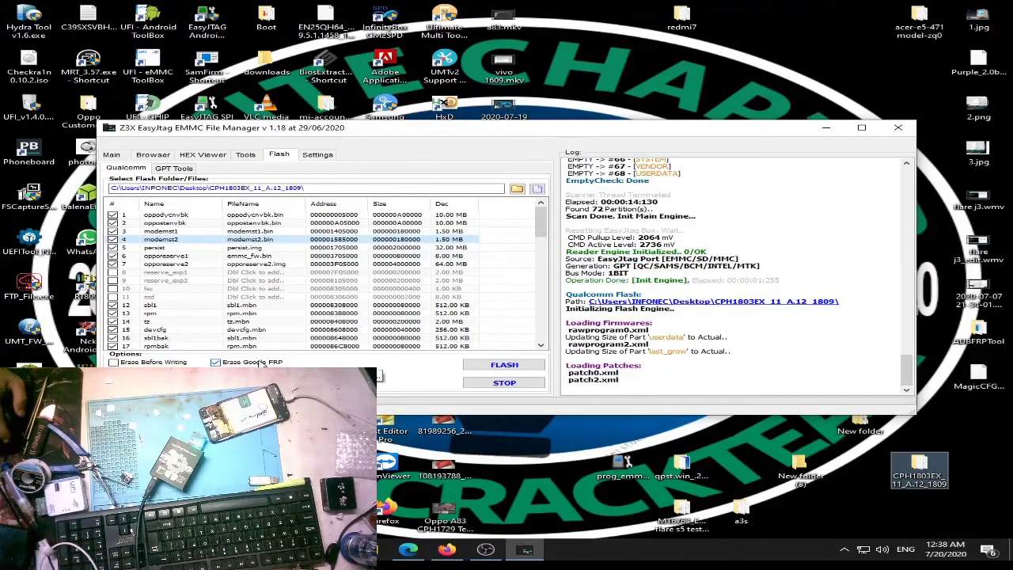
# - Flash the enabled partitions with Erase Before Writing off and Erase Google FRP on, and review the write results in the log
pyautogui.click(504, 364)
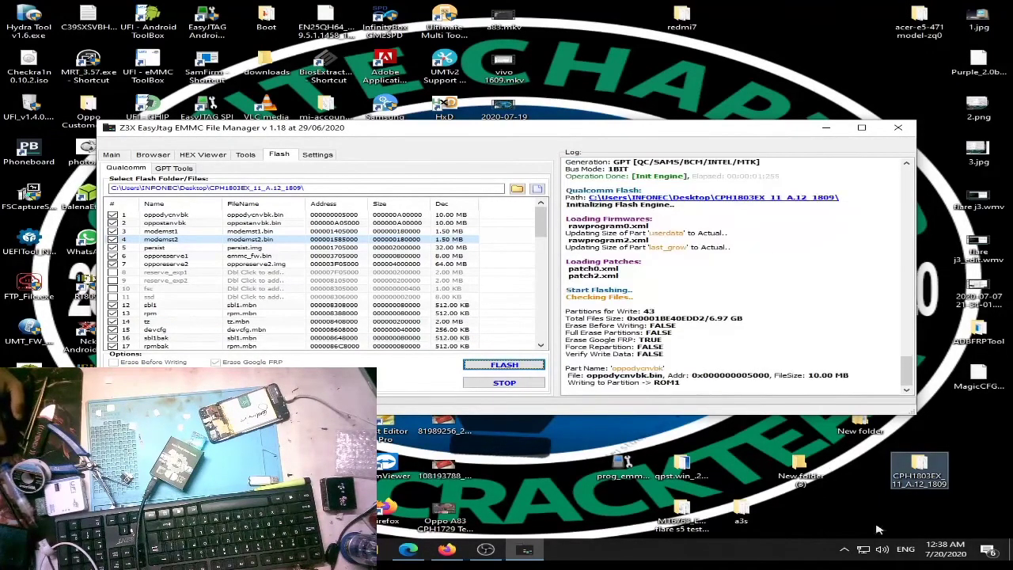
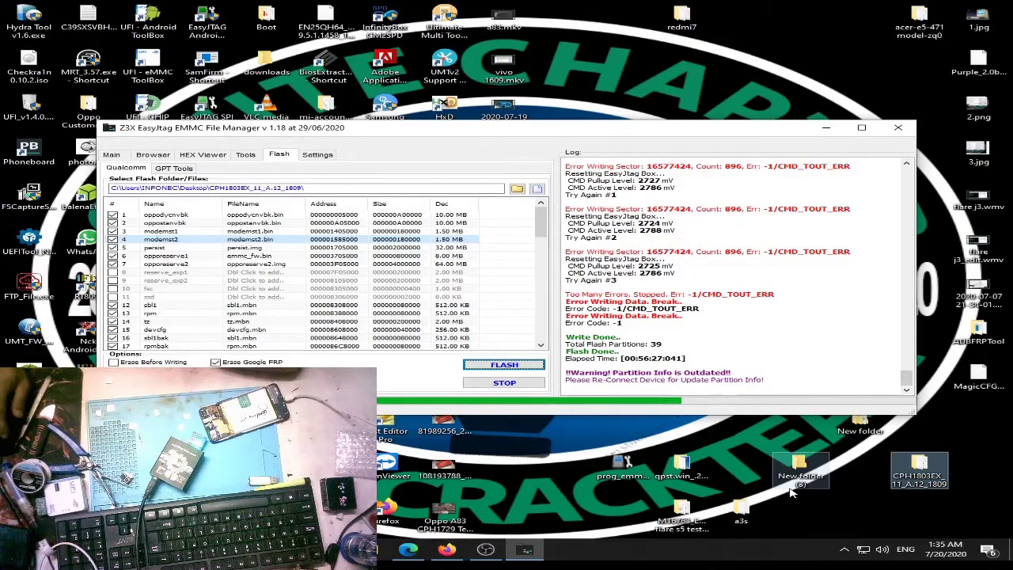
pyautogui.click(706, 301)
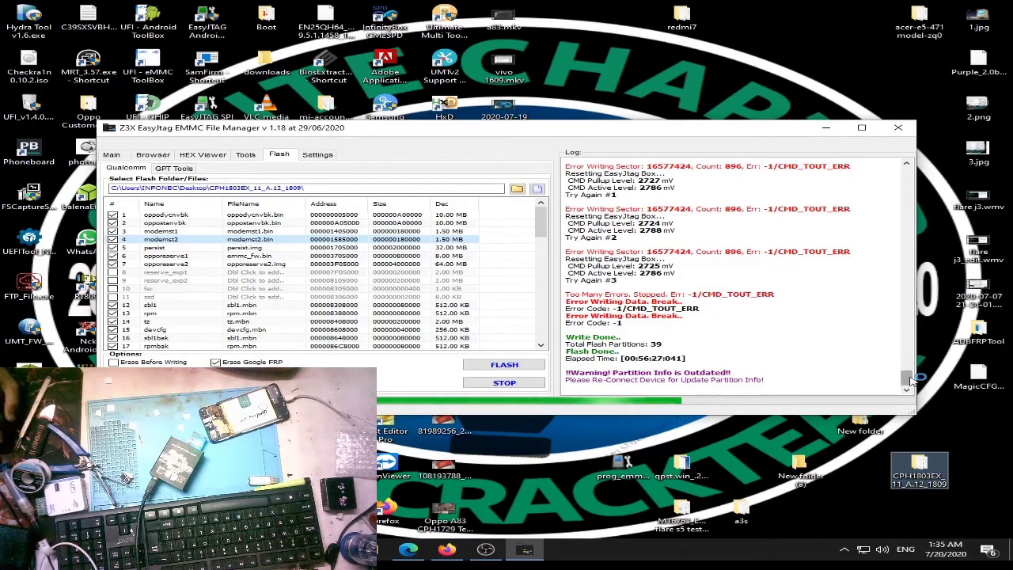
pyautogui.scroll(15, 910, 380)
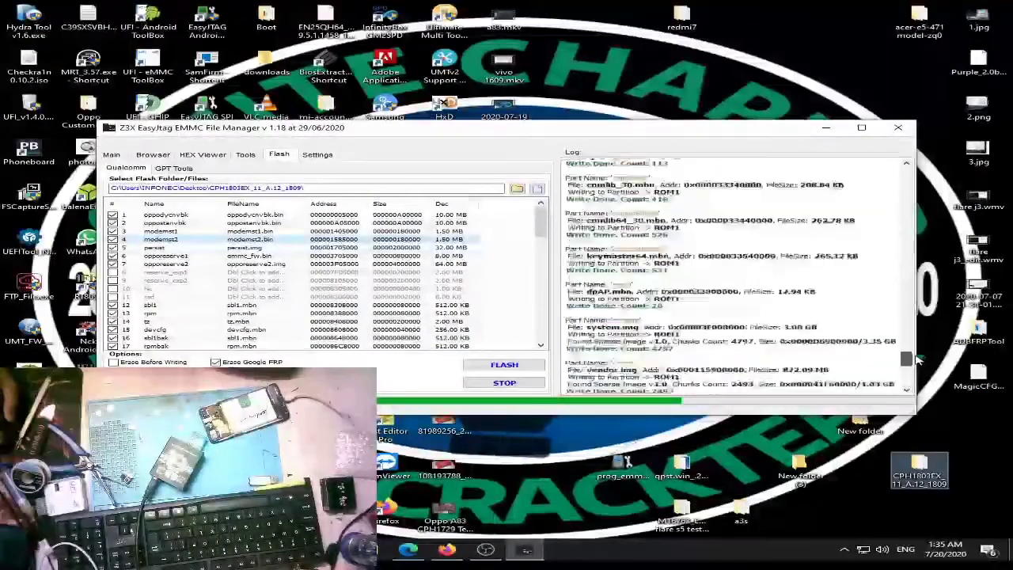
pyautogui.scroll(-15, 922, 388)
pyautogui.scroll(5, 925, 387)
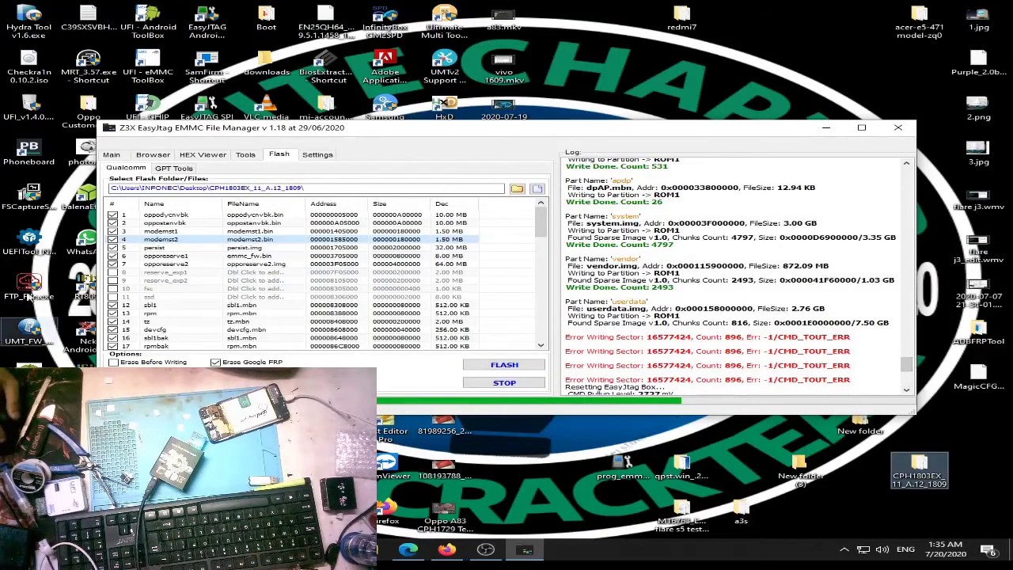
# - Exclude all enabled partitions from oppodycnvbk (1) through rpmbak (17) from flashing
pyautogui.click(113, 216)
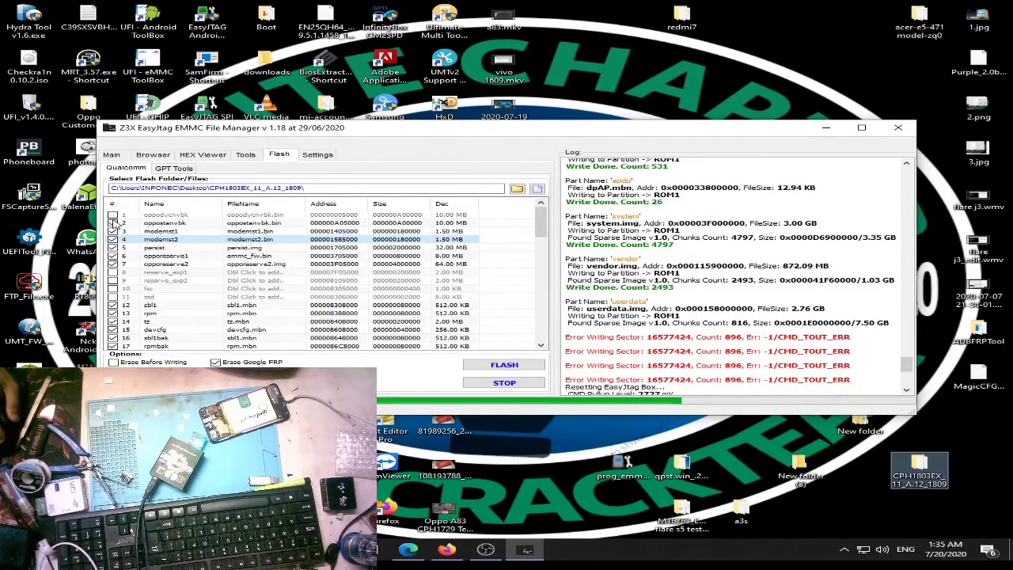
pyautogui.click(113, 239)
pyautogui.click(113, 247)
pyautogui.click(113, 257)
pyautogui.click(113, 264)
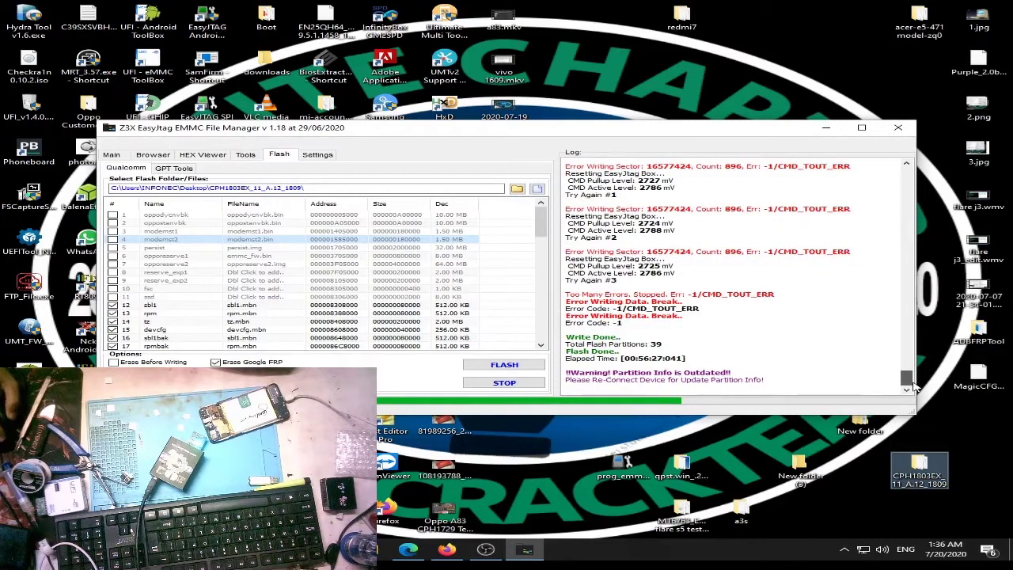
pyautogui.click(112, 305)
pyautogui.click(113, 313)
pyautogui.click(113, 321)
pyautogui.click(112, 329)
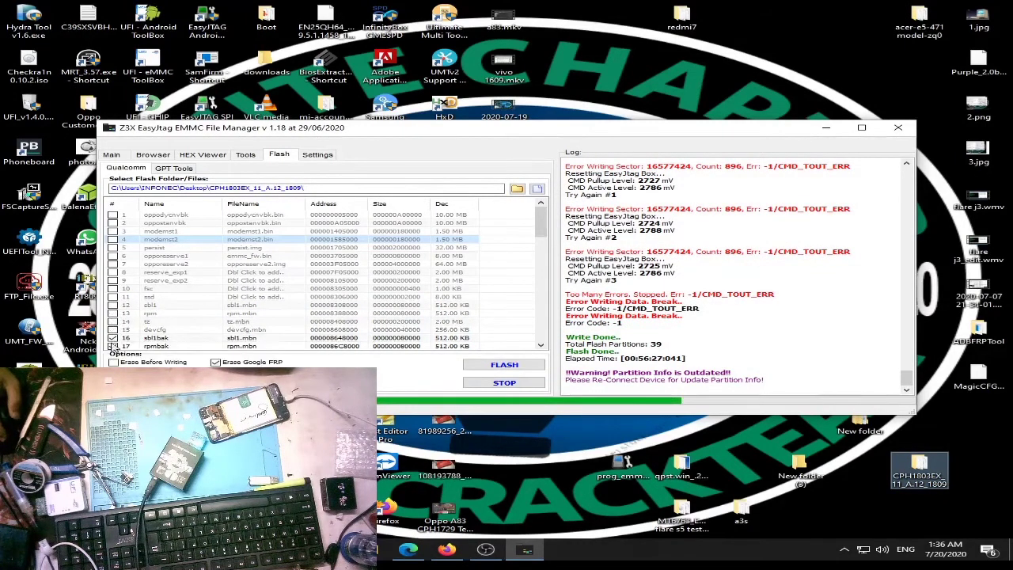
pyautogui.click(112, 346)
pyautogui.click(113, 337)
# - Exclude tzbak (18), devcfgbak (19), dsp (20), aboot (24), abootbak (25) and modem (26) from flashing
pyautogui.scroll(-3, 210, 315)
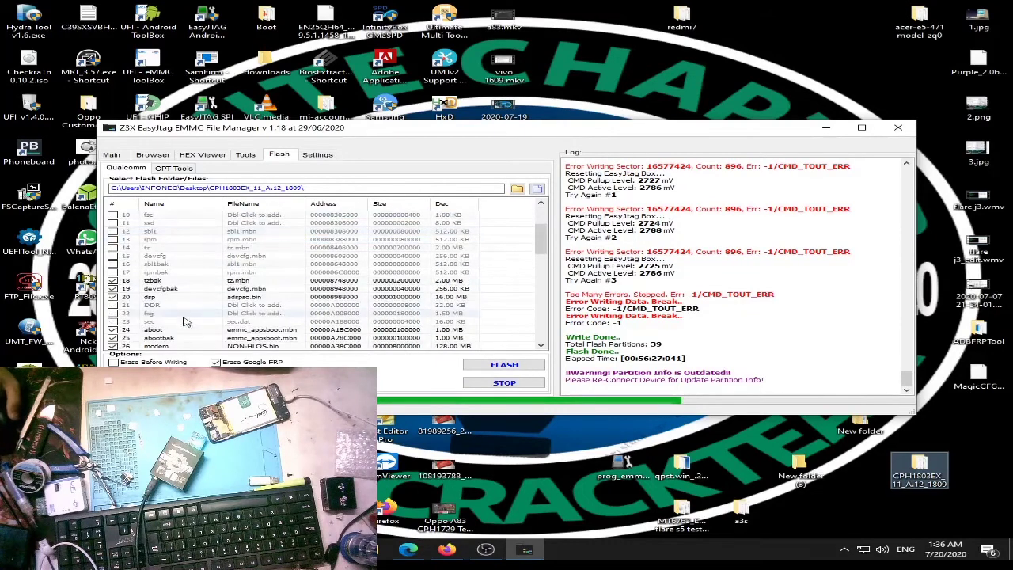
pyautogui.click(112, 289)
pyautogui.click(112, 281)
pyautogui.click(112, 296)
pyautogui.click(112, 329)
pyautogui.click(112, 337)
pyautogui.click(113, 346)
# - Exclude the dtbo, vbmeta, boot, recovery and LOGO partitions from flashing
pyautogui.scroll(-4, 112, 346)
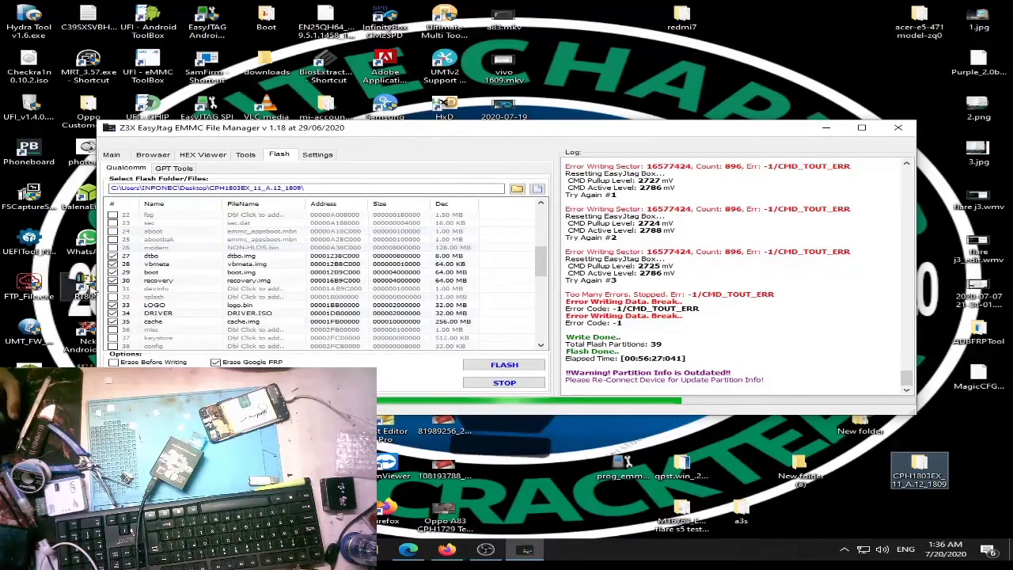
pyautogui.click(113, 256)
pyautogui.click(113, 263)
pyautogui.click(112, 272)
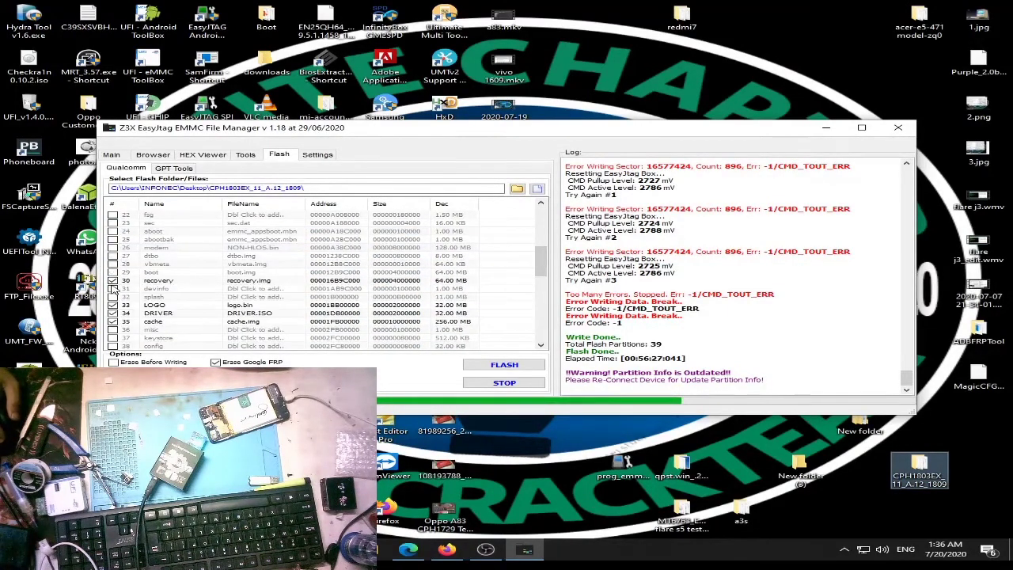
pyautogui.click(112, 281)
pyautogui.click(112, 305)
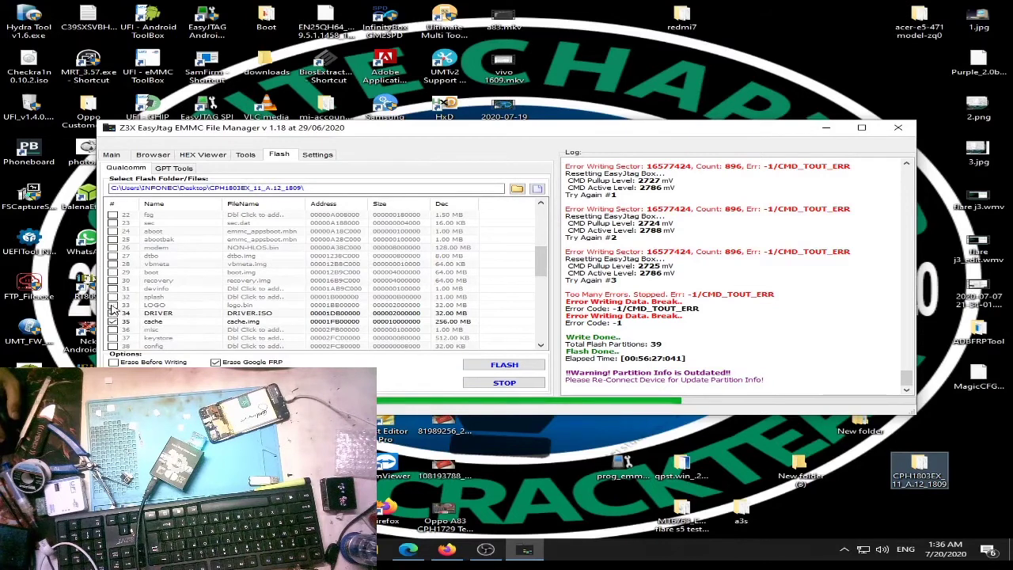
# - Exclude mdtp (43) and the partitions from lksecapp (46) through apdp (54) from flashing
pyautogui.scroll(-6, 113, 301)
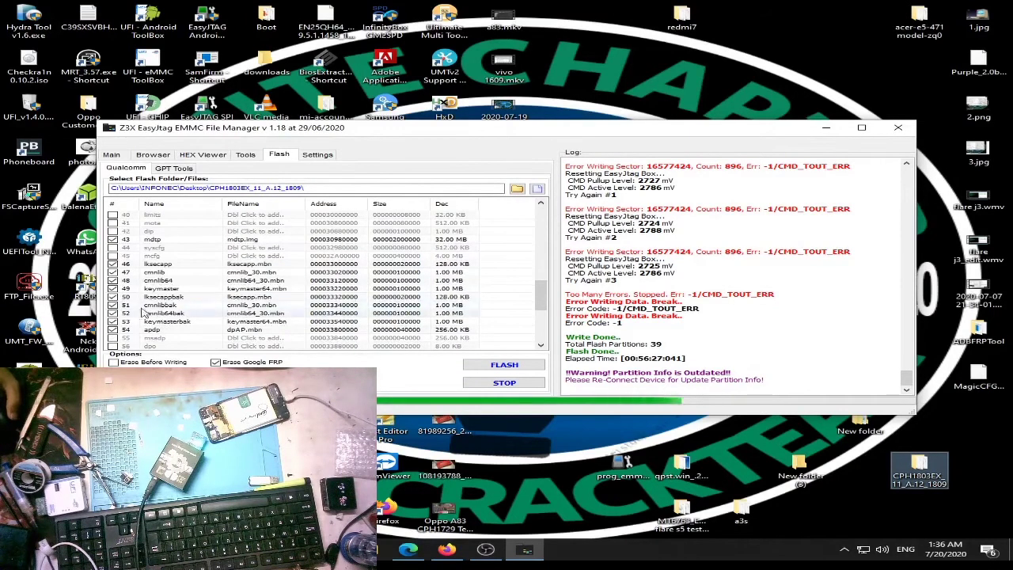
pyautogui.click(113, 263)
pyautogui.click(113, 239)
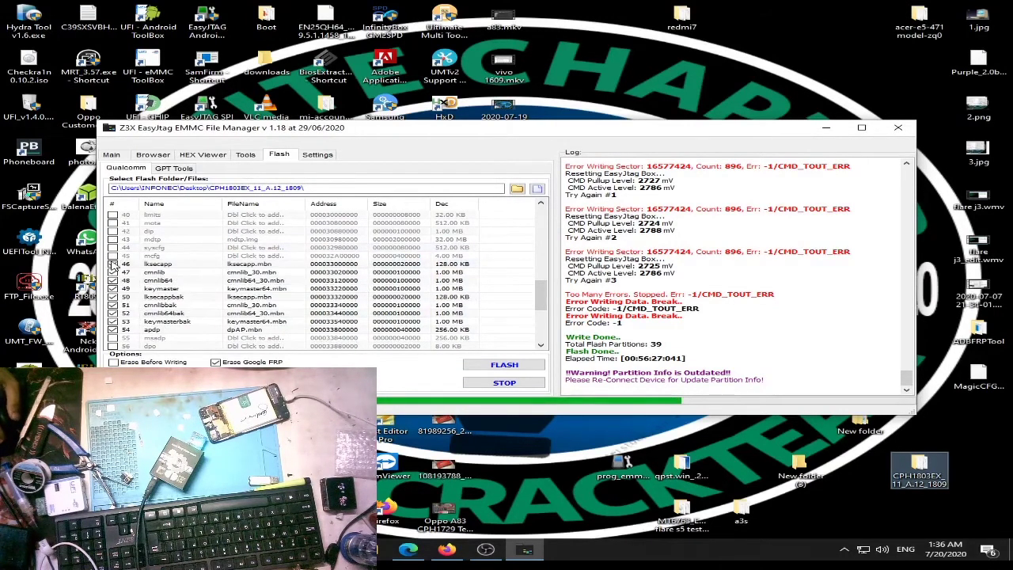
pyautogui.click(112, 272)
pyautogui.click(112, 280)
pyautogui.click(112, 288)
pyautogui.click(112, 297)
pyautogui.click(112, 305)
pyautogui.click(113, 313)
pyautogui.click(113, 321)
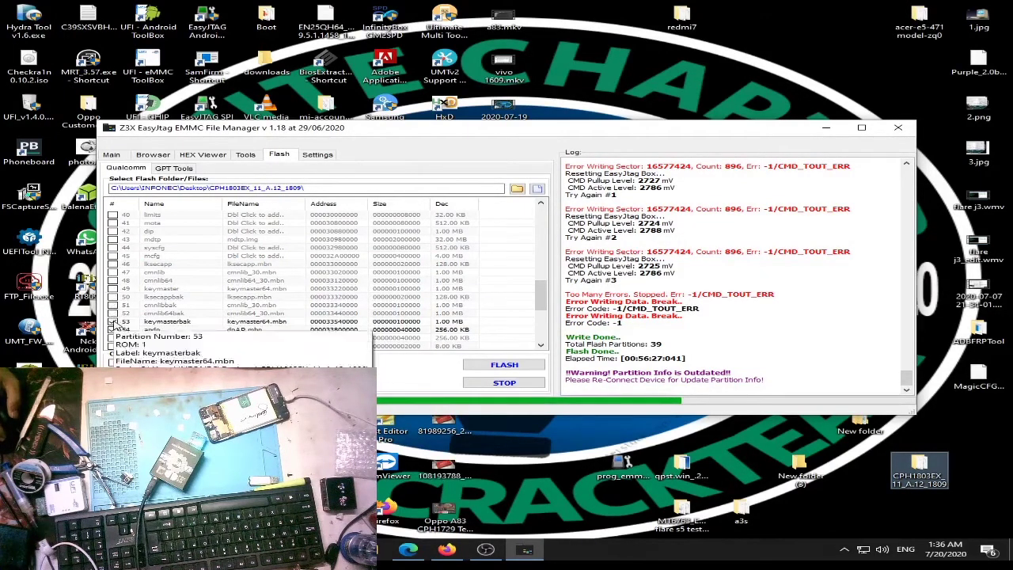
# - Exclude system (63), vendor (64), userdata (65), PrimaryGPT (66) and BackupGPT (67) from flashing
pyautogui.scroll(-2, 113, 325)
pyautogui.scroll(-3, 113, 285)
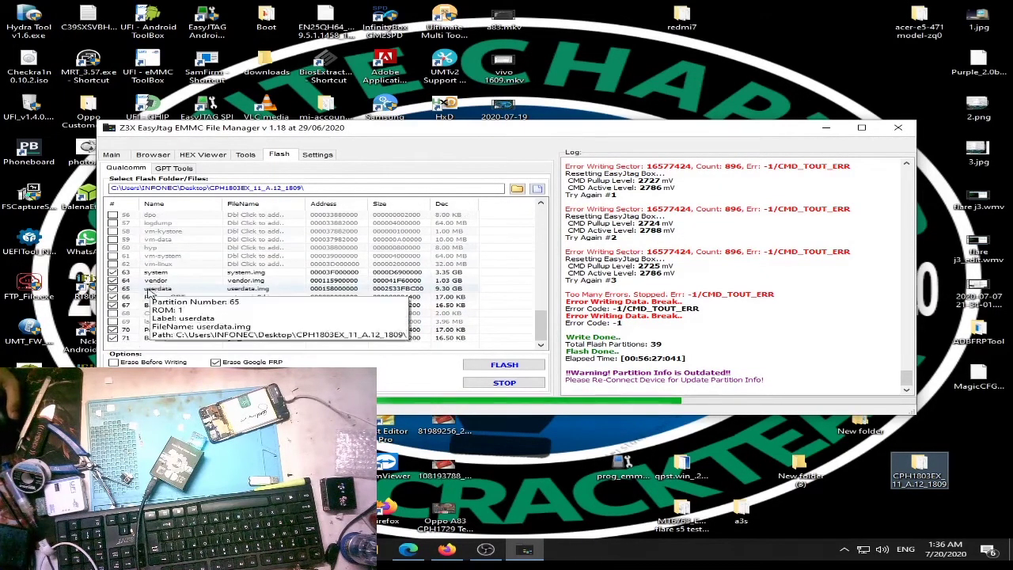
pyautogui.click(112, 272)
pyautogui.click(112, 280)
pyautogui.click(113, 288)
pyautogui.click(112, 297)
pyautogui.click(112, 305)
pyautogui.click(112, 313)
pyautogui.click(112, 322)
pyautogui.click(113, 330)
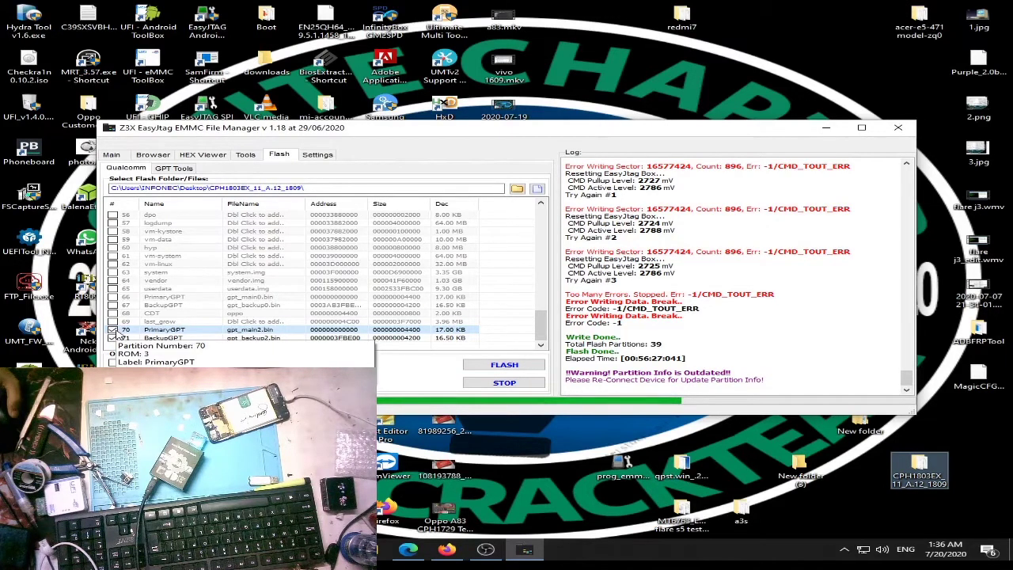
# - Enable userdata (65) and the PrimaryGPT and BackupGPT entries 66, 67, 70 and 71 for flashing
pyautogui.scroll(1, 137, 337)
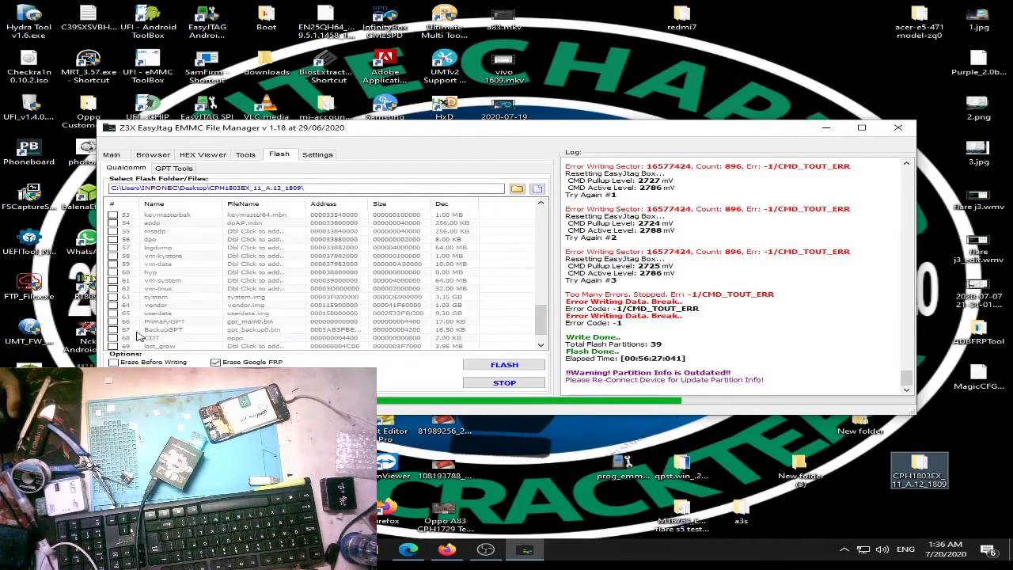
pyautogui.click(113, 314)
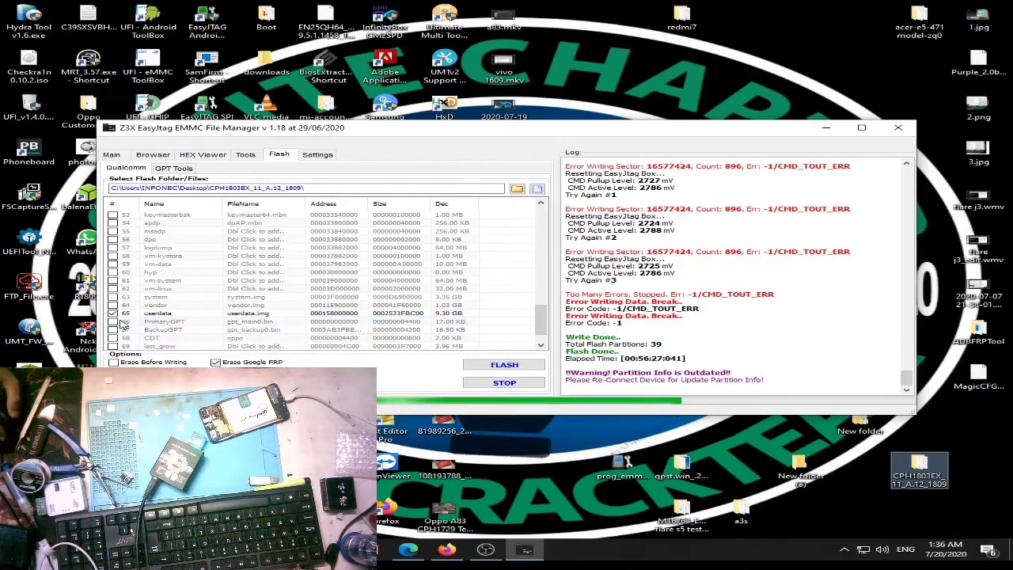
pyautogui.click(114, 322)
pyautogui.click(113, 330)
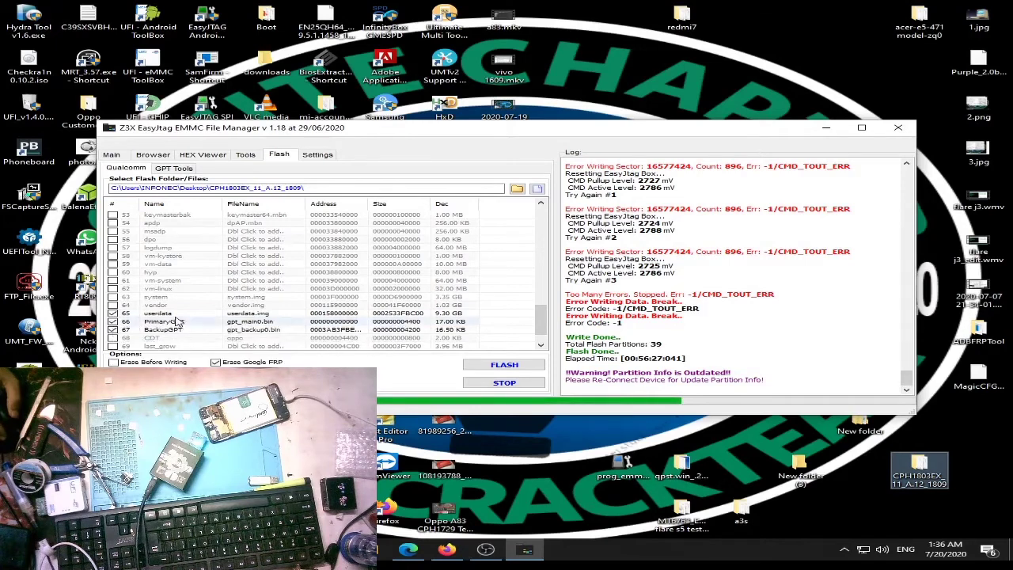
pyautogui.scroll(-1, 178, 321)
pyautogui.click(113, 330)
pyautogui.click(113, 337)
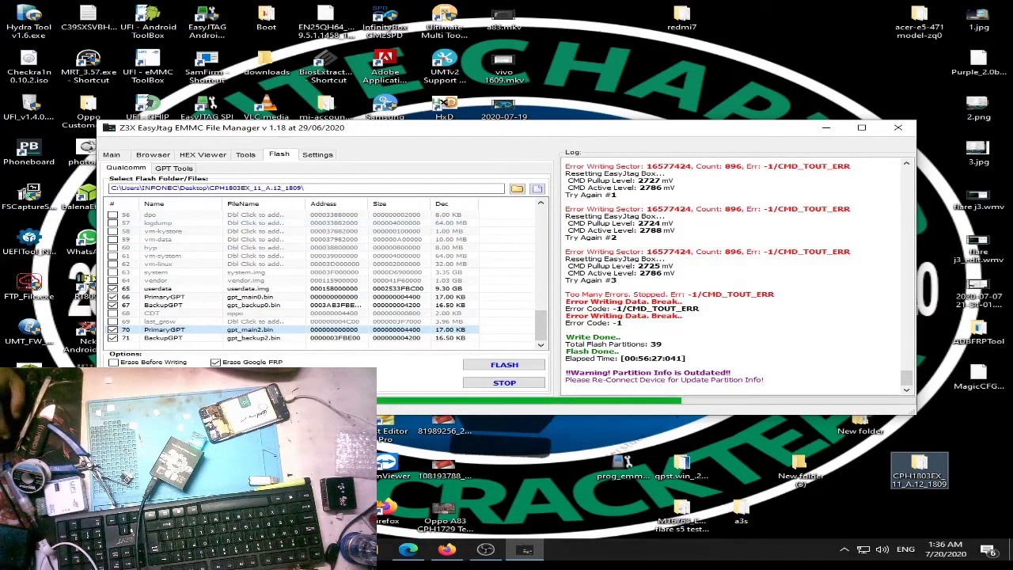
# - Try to flash the enabled userdata and GPT partitions, repeating with Erase Google FRP off, and reconnect to the EasyJtag box
pyautogui.click(506, 366)
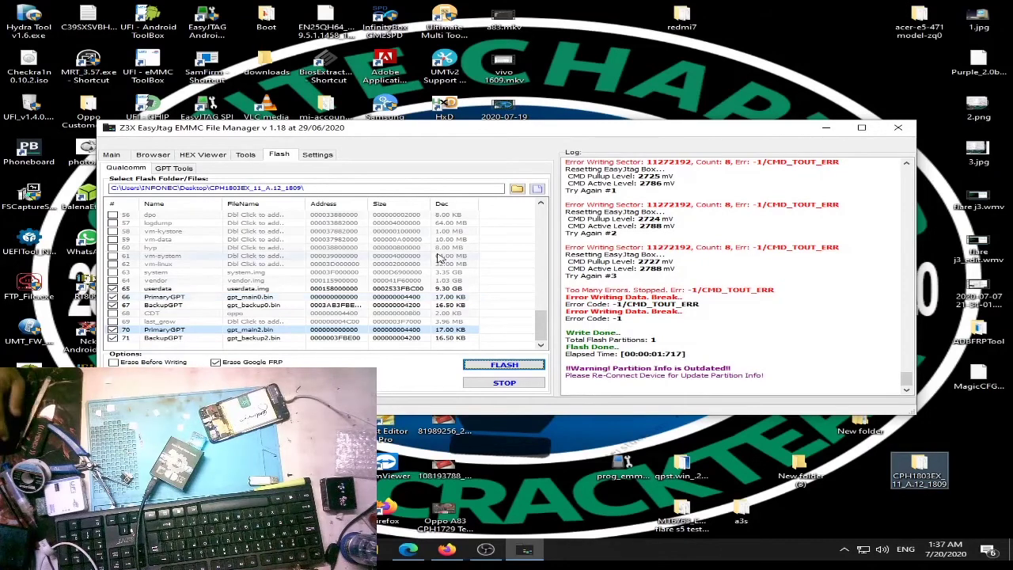
pyautogui.click(488, 368)
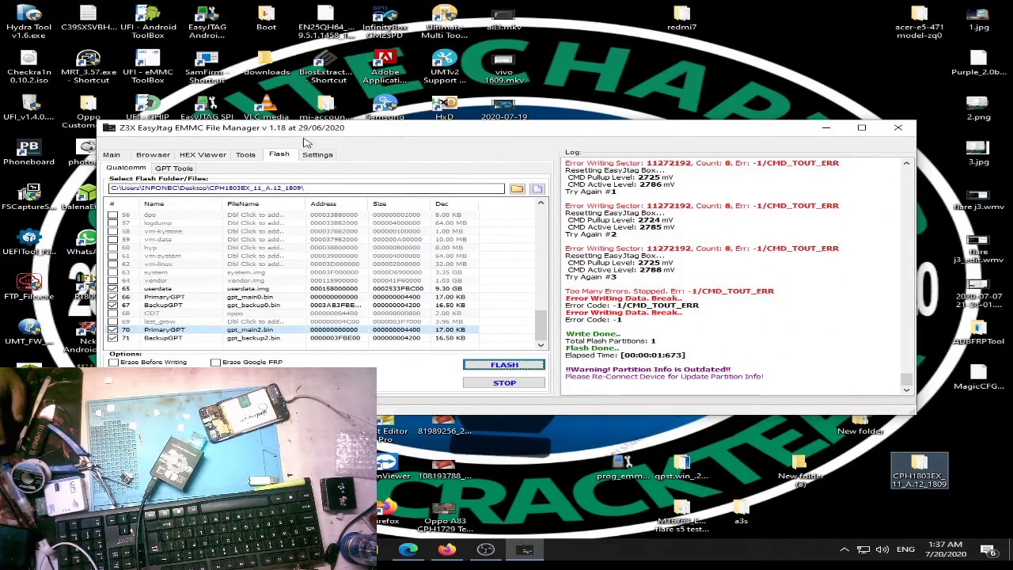
pyautogui.click(112, 154)
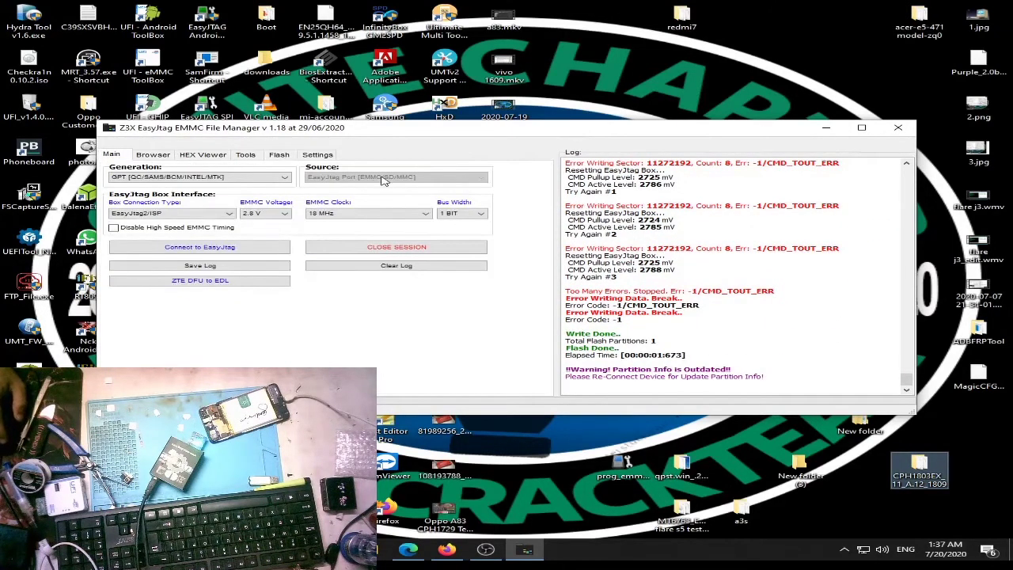
pyautogui.click(212, 247)
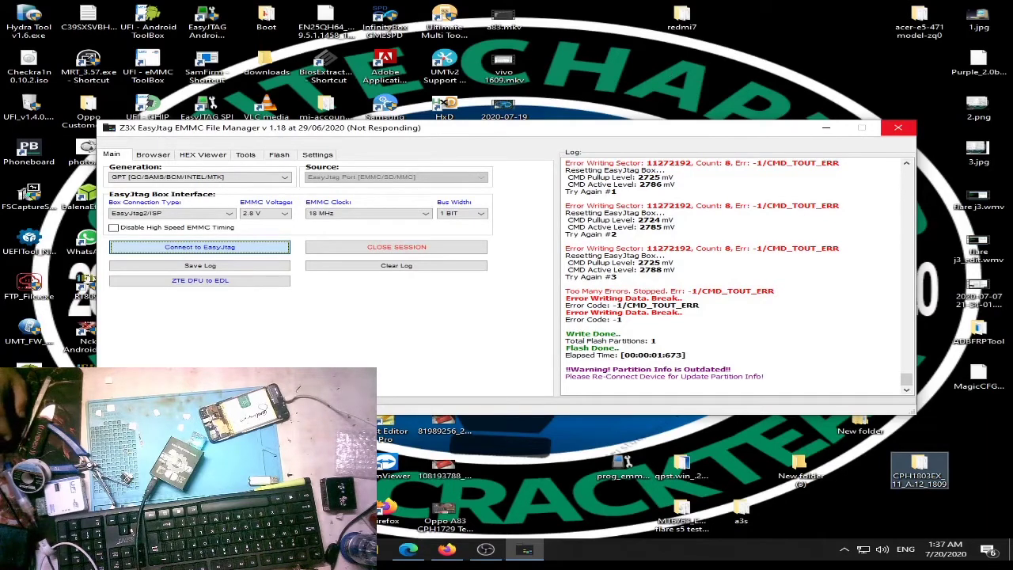
pyautogui.click(447, 548)
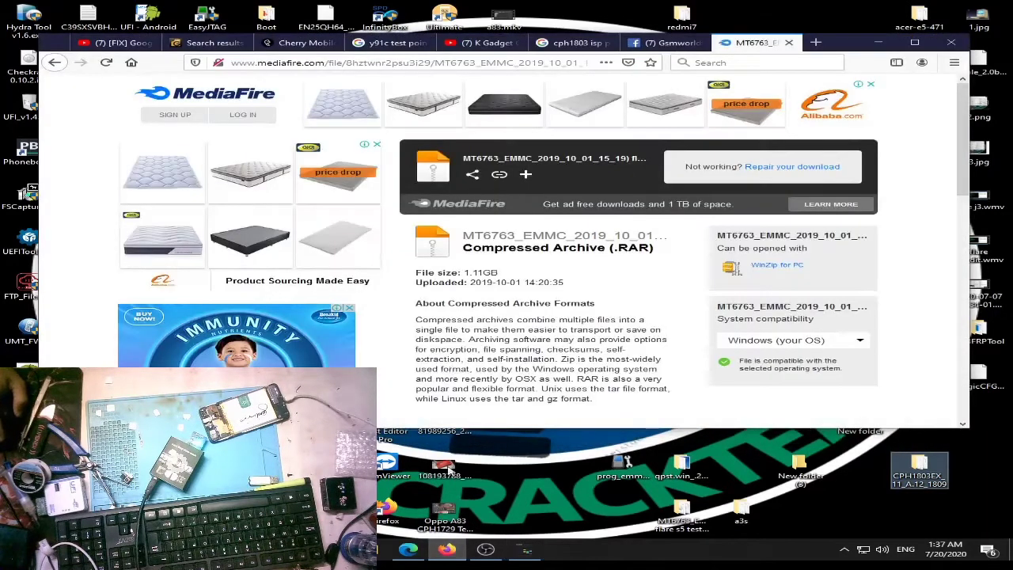
pyautogui.click(669, 43)
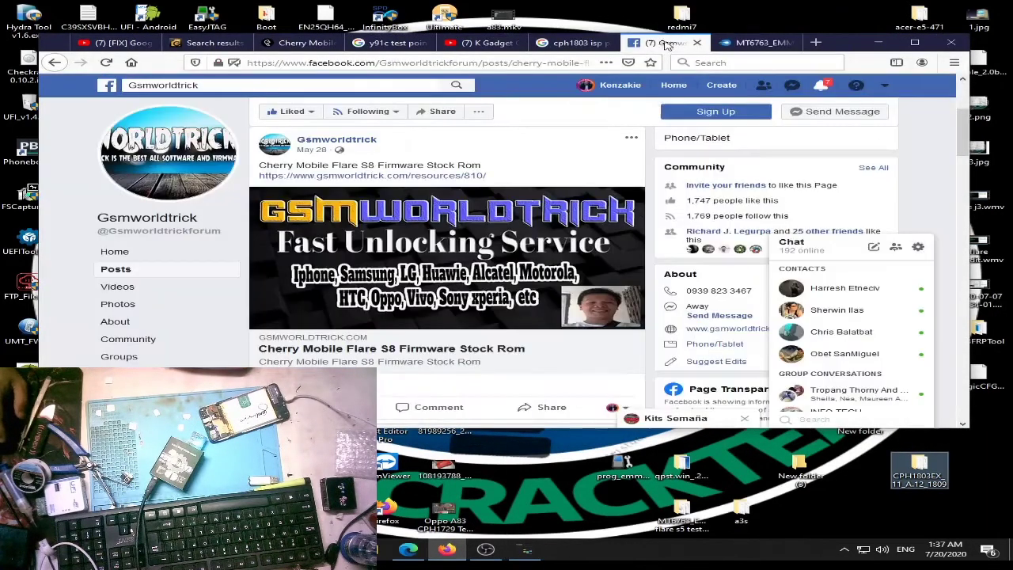
pyautogui.click(821, 86)
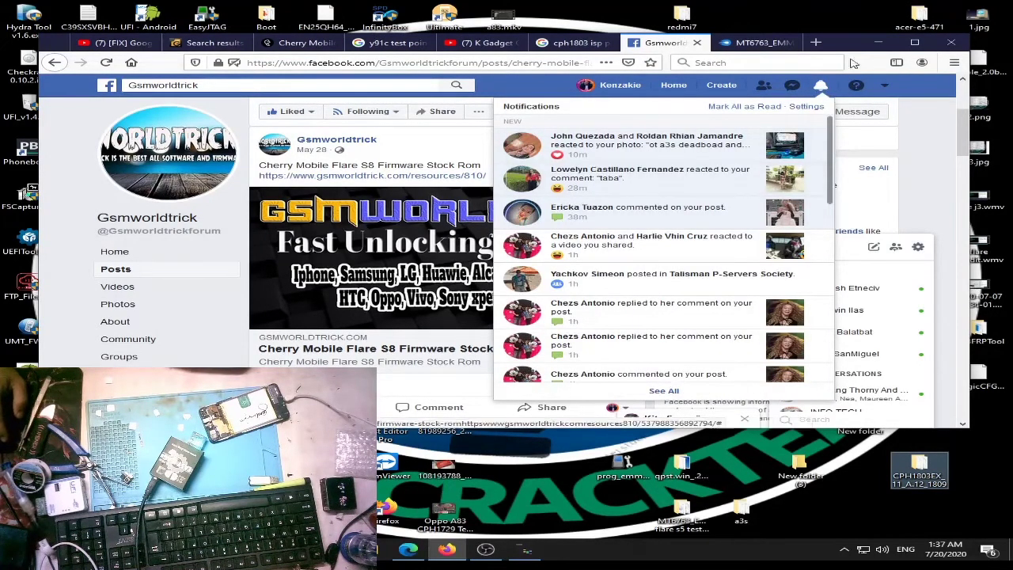
pyautogui.click(882, 43)
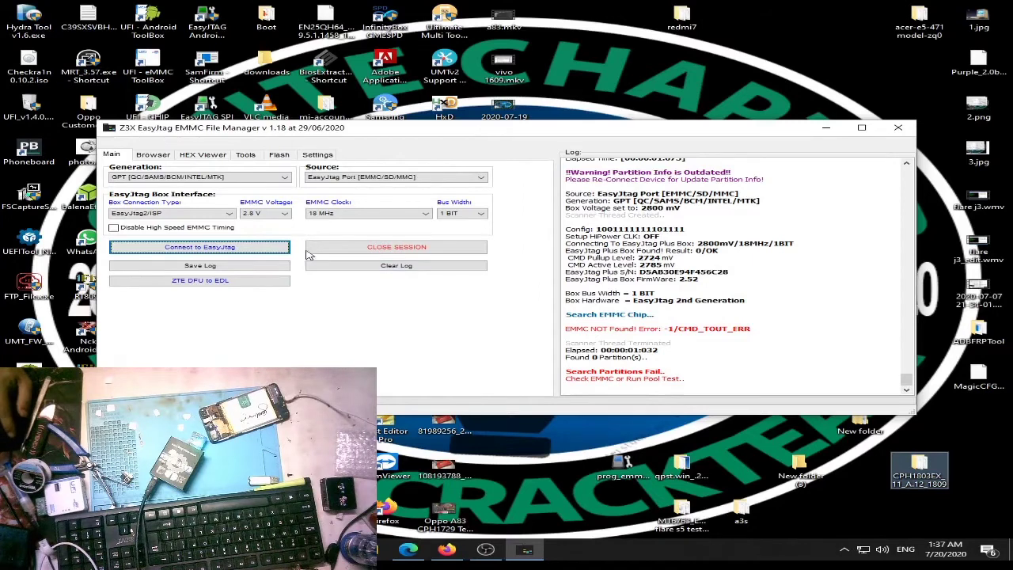
# - Retry the EasyJtag connection to the eMMC and close the EMMC File Manager
pyautogui.click(267, 250)
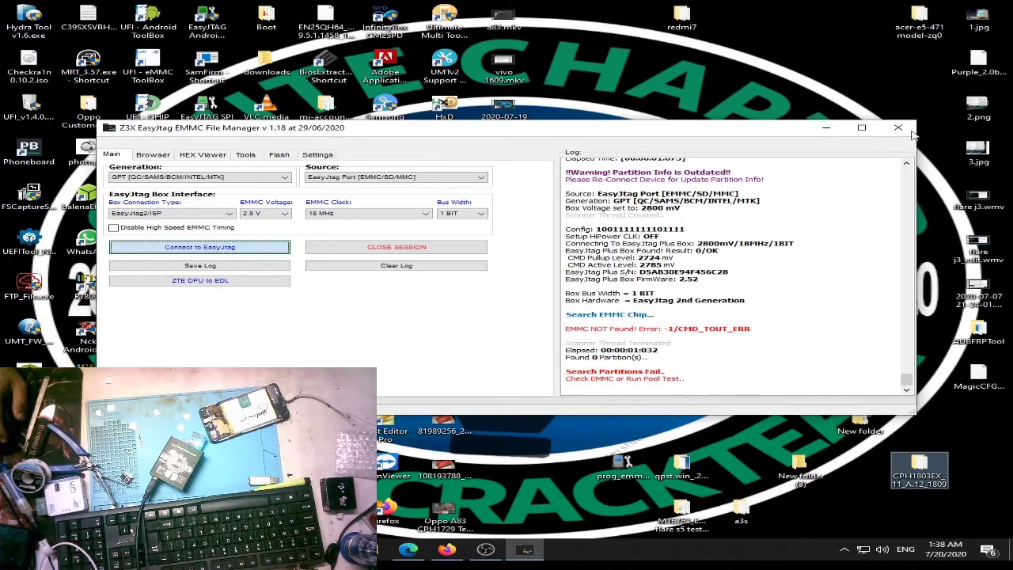
pyautogui.rightClick(803, 23)
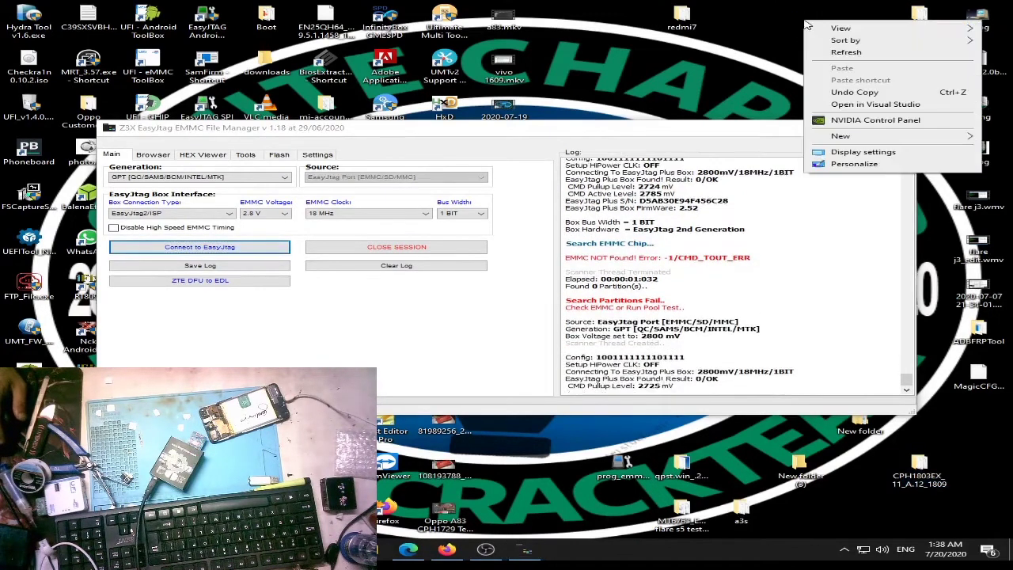
pyautogui.click(845, 52)
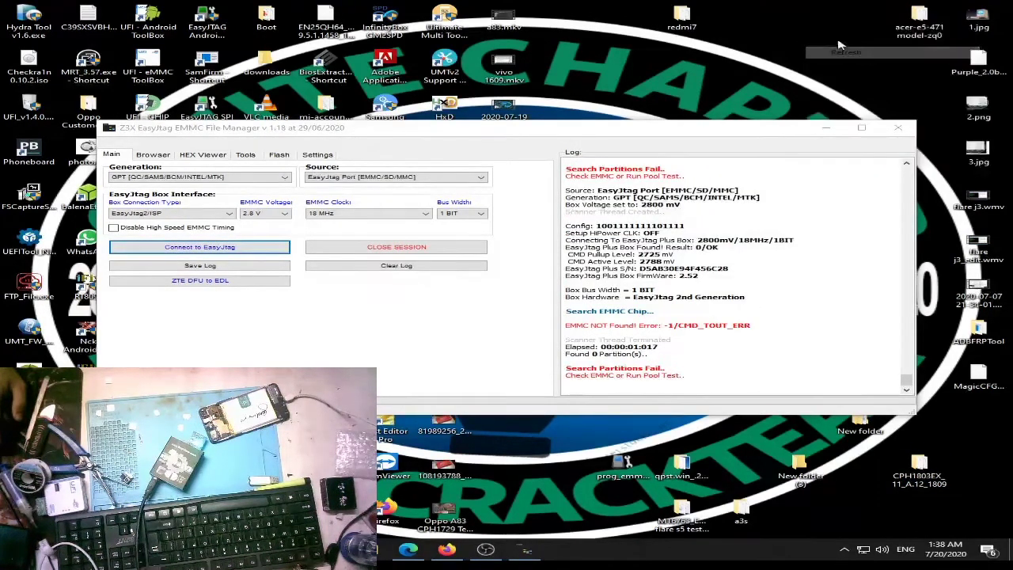
pyautogui.click(888, 139)
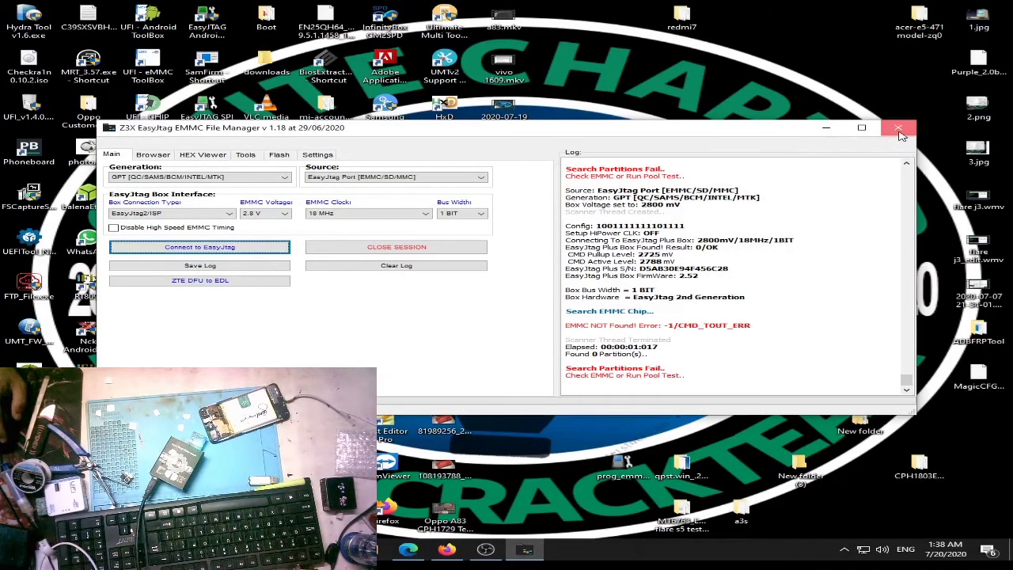
pyautogui.click(896, 133)
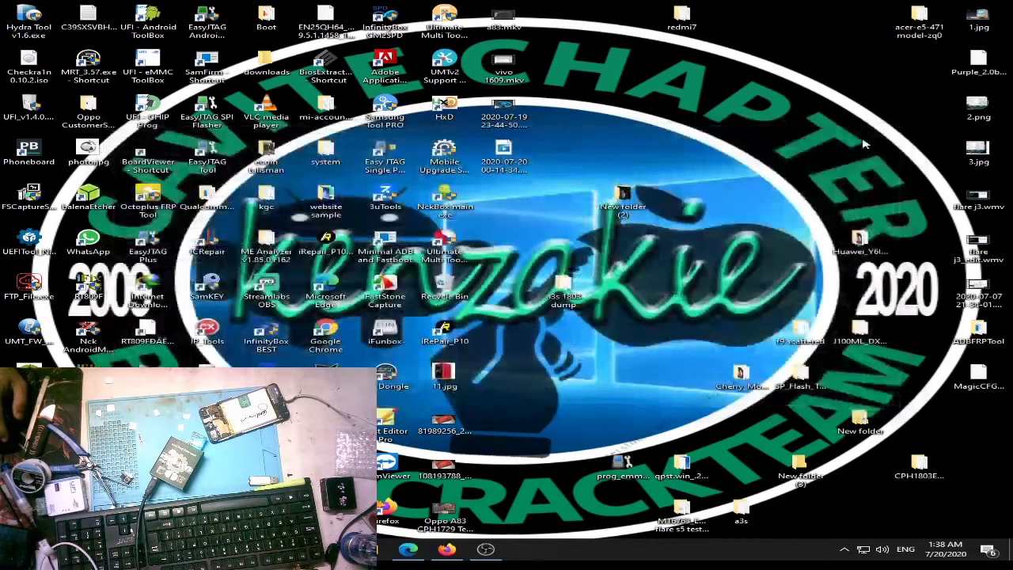
# - Open the EasyJtag Box JTAG Classic Suite and detect the eMMC with EasyJTAG2 / ISP pinout, 24MHz clock and 2.8 Volt IO
pyautogui.doubleClick(211, 155)
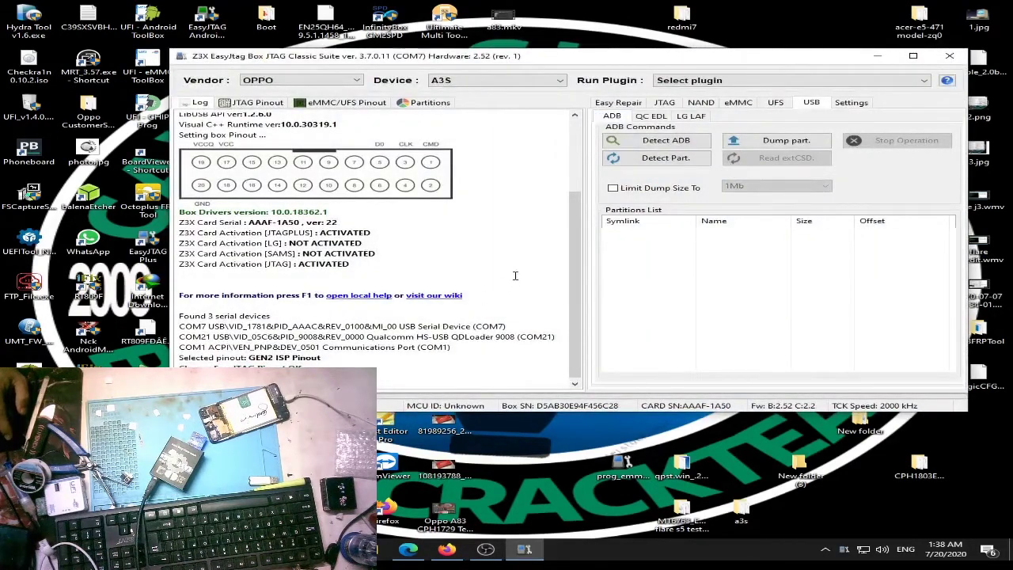
pyautogui.click(740, 103)
pyautogui.click(669, 132)
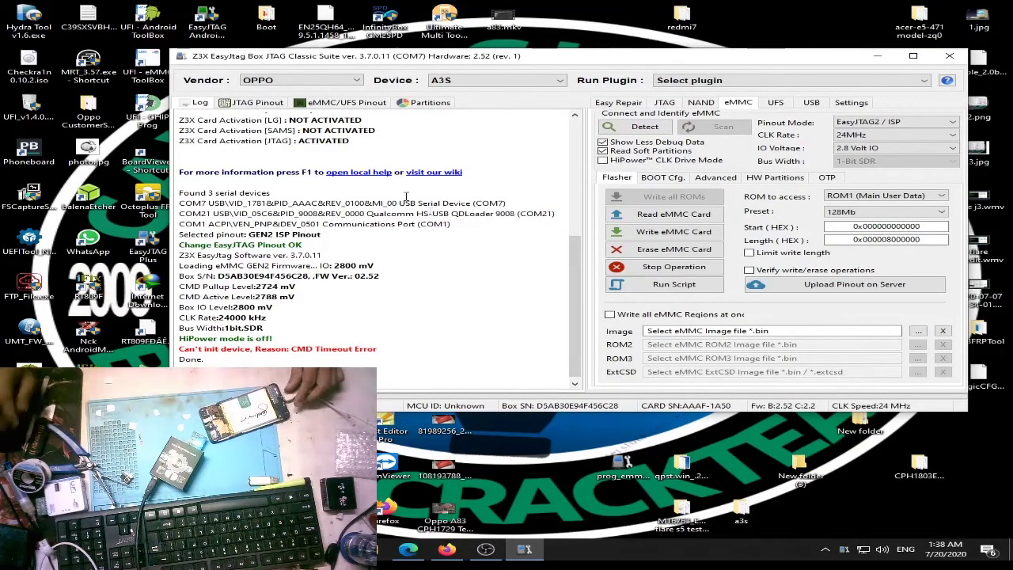
pyautogui.click(637, 129)
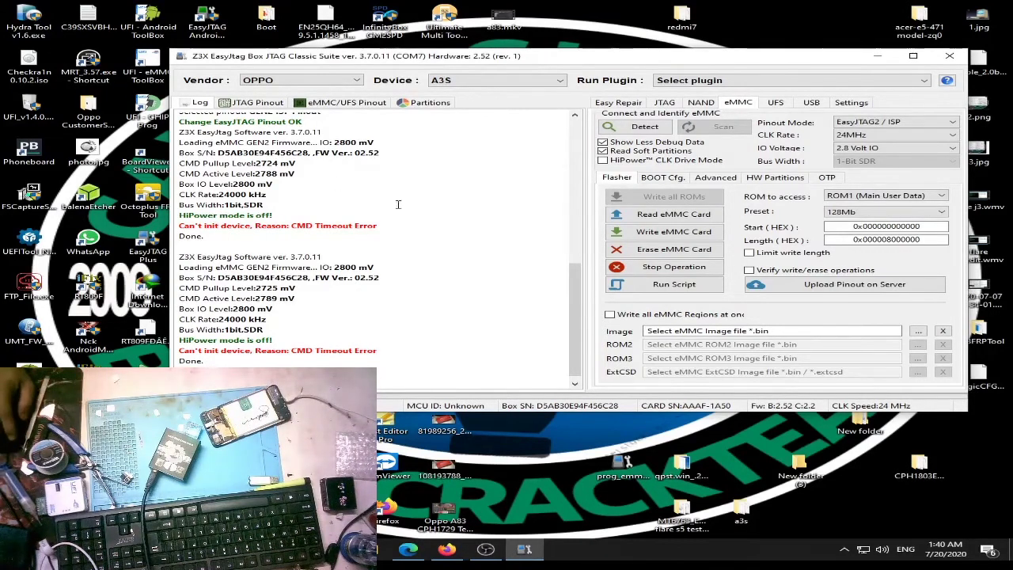
pyautogui.click(629, 126)
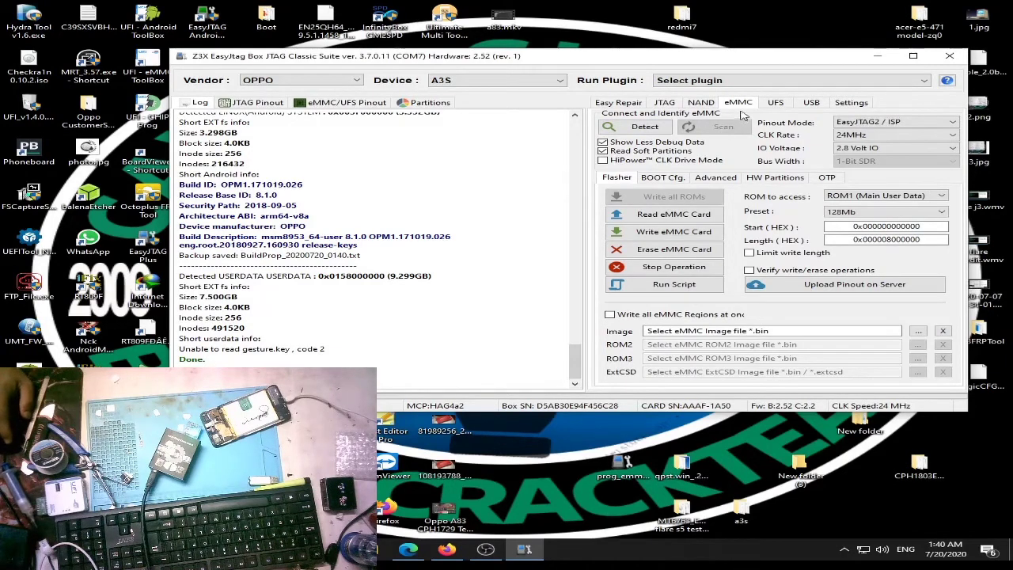
# - Close the EasyJtag Classic Suite and refresh the desktop
pyautogui.click(886, 58)
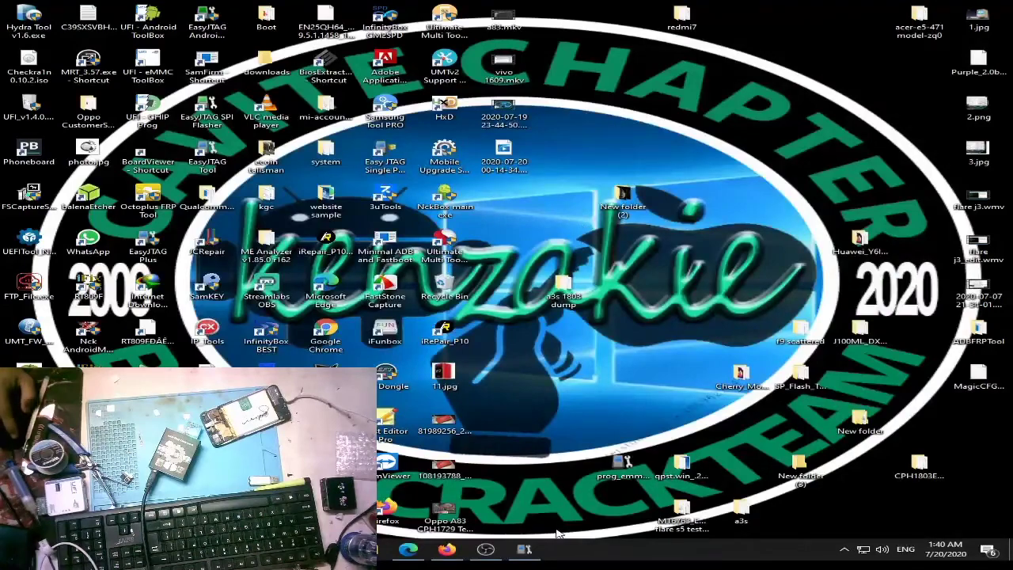
pyautogui.click(523, 549)
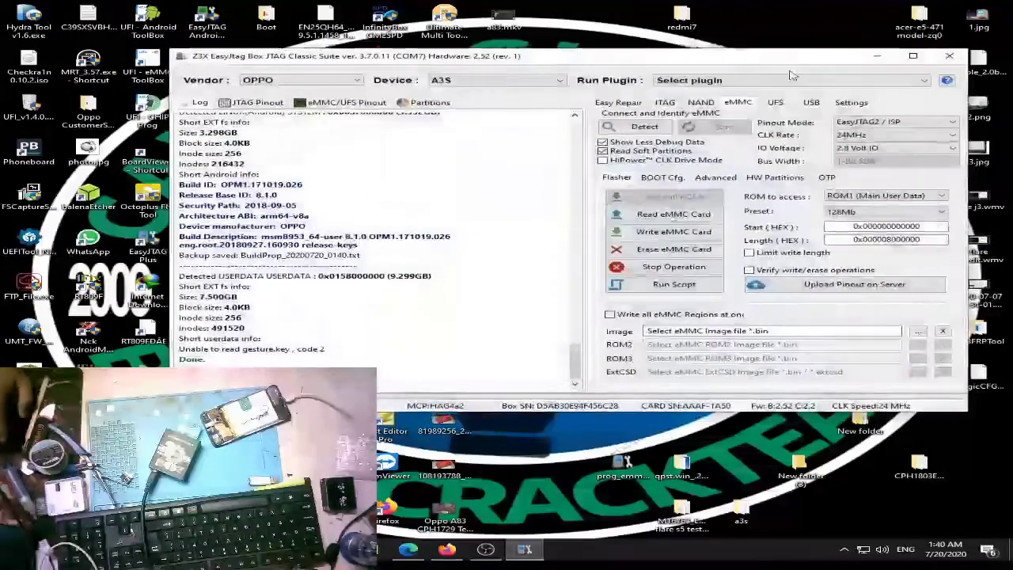
pyautogui.click(953, 60)
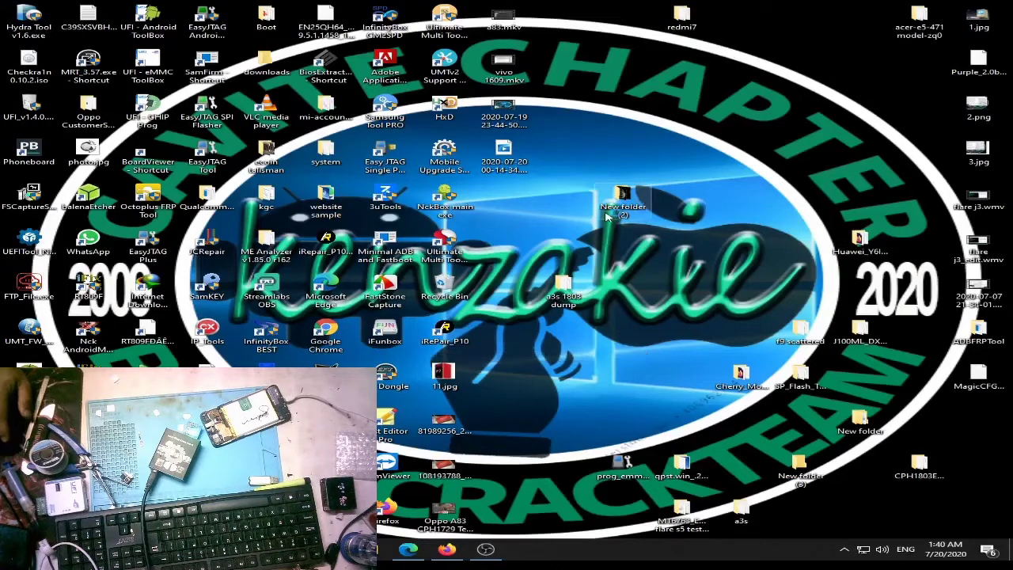
pyautogui.rightClick(746, 105)
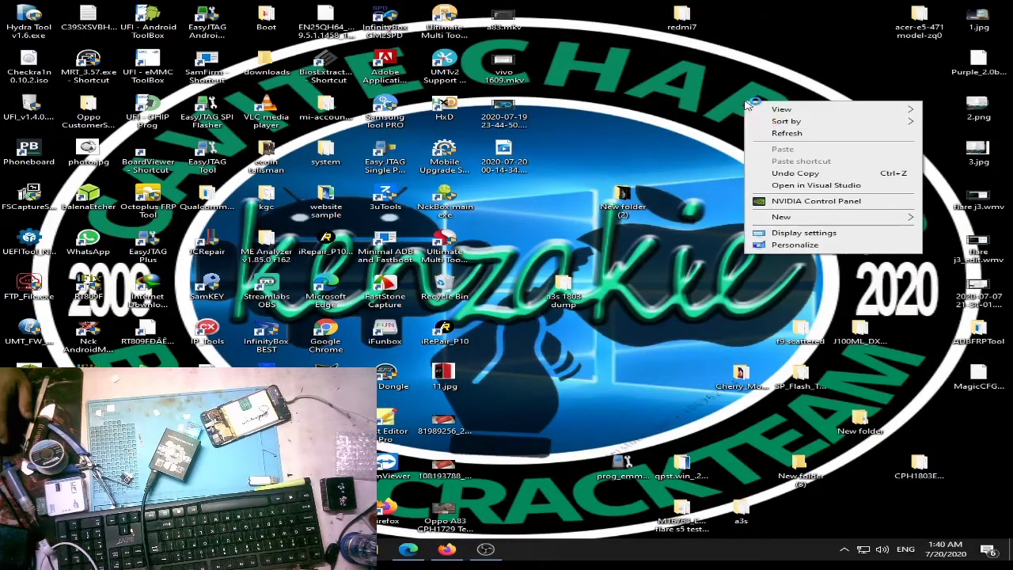
pyautogui.click(784, 133)
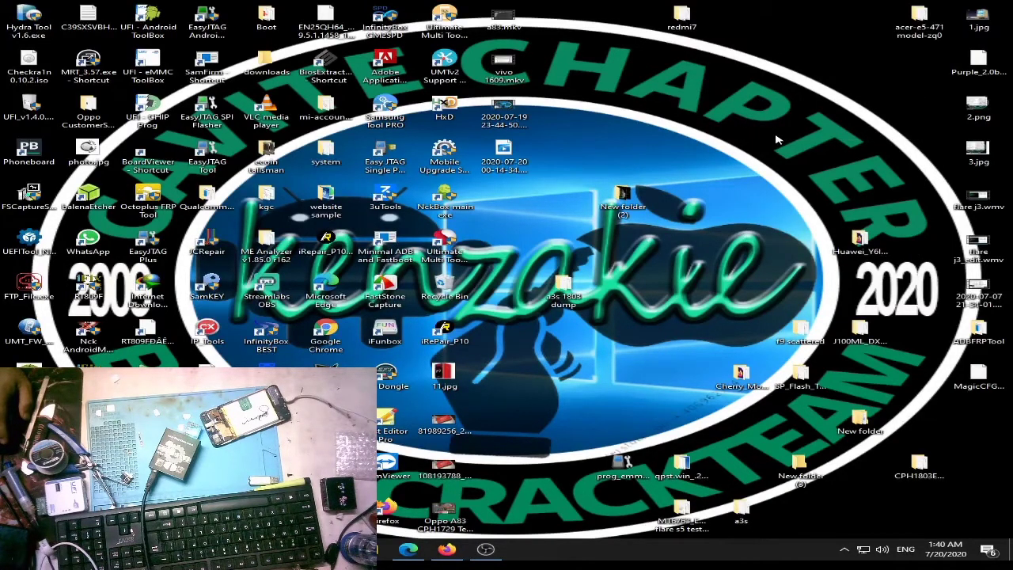